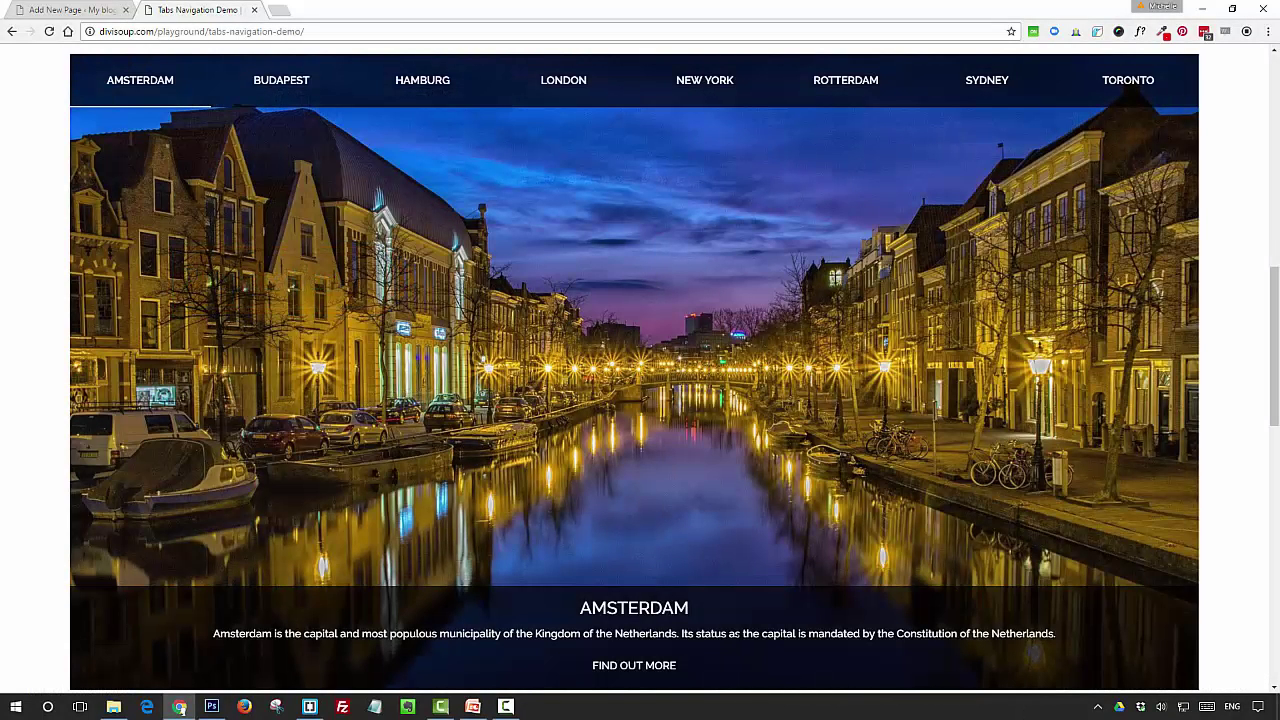
- Preview the Budapest, Hamburg, London, New York and Rotterdam demo slides, then return to Add New Page
left_click(293, 87)
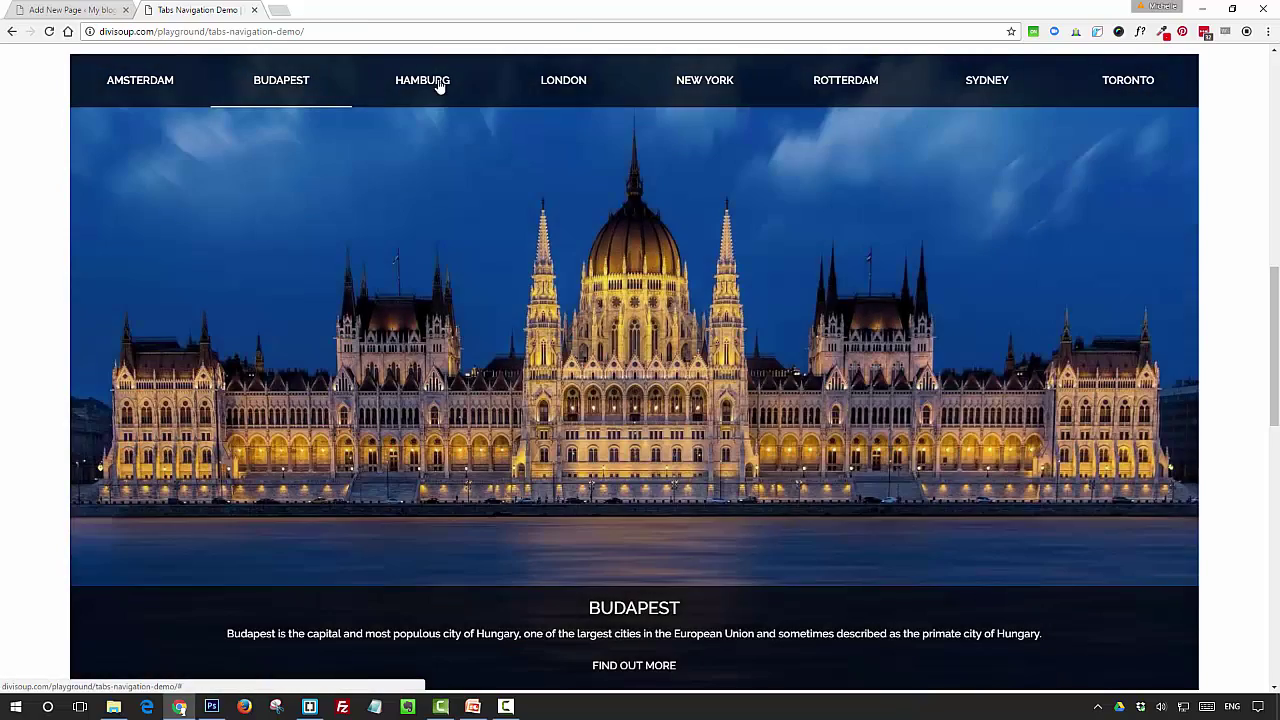
left_click(439, 87)
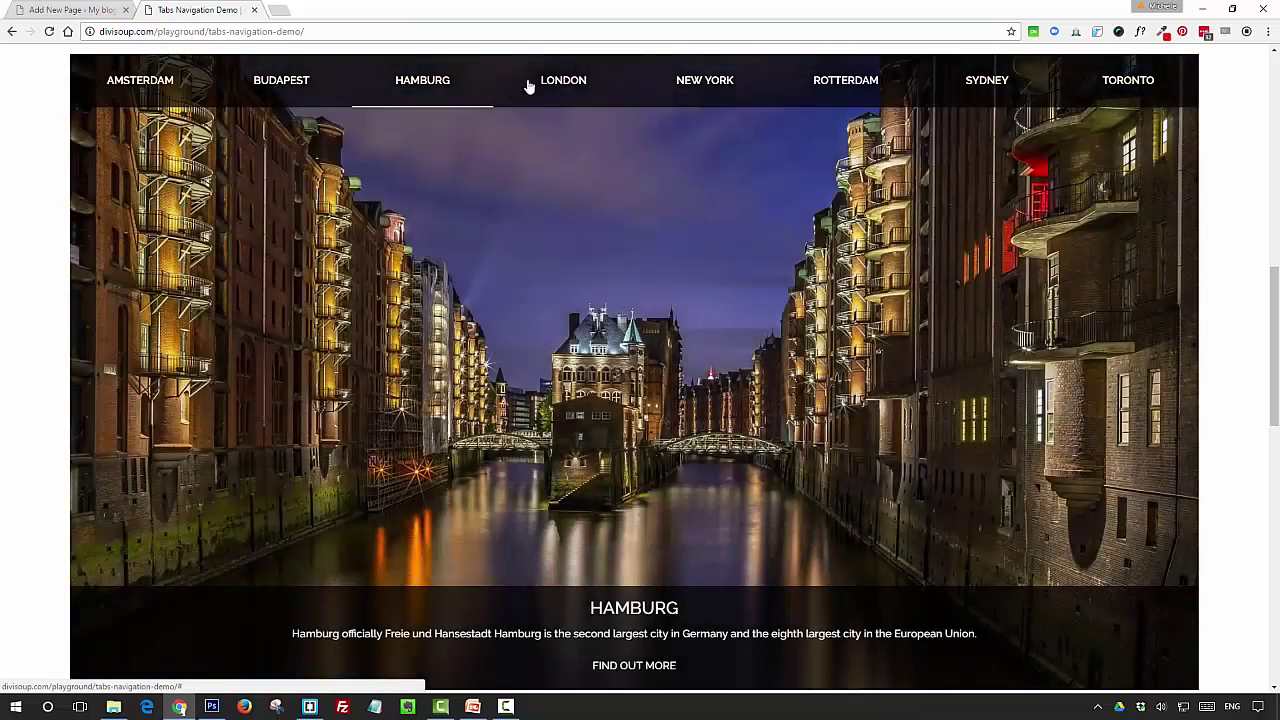
left_click(563, 88)
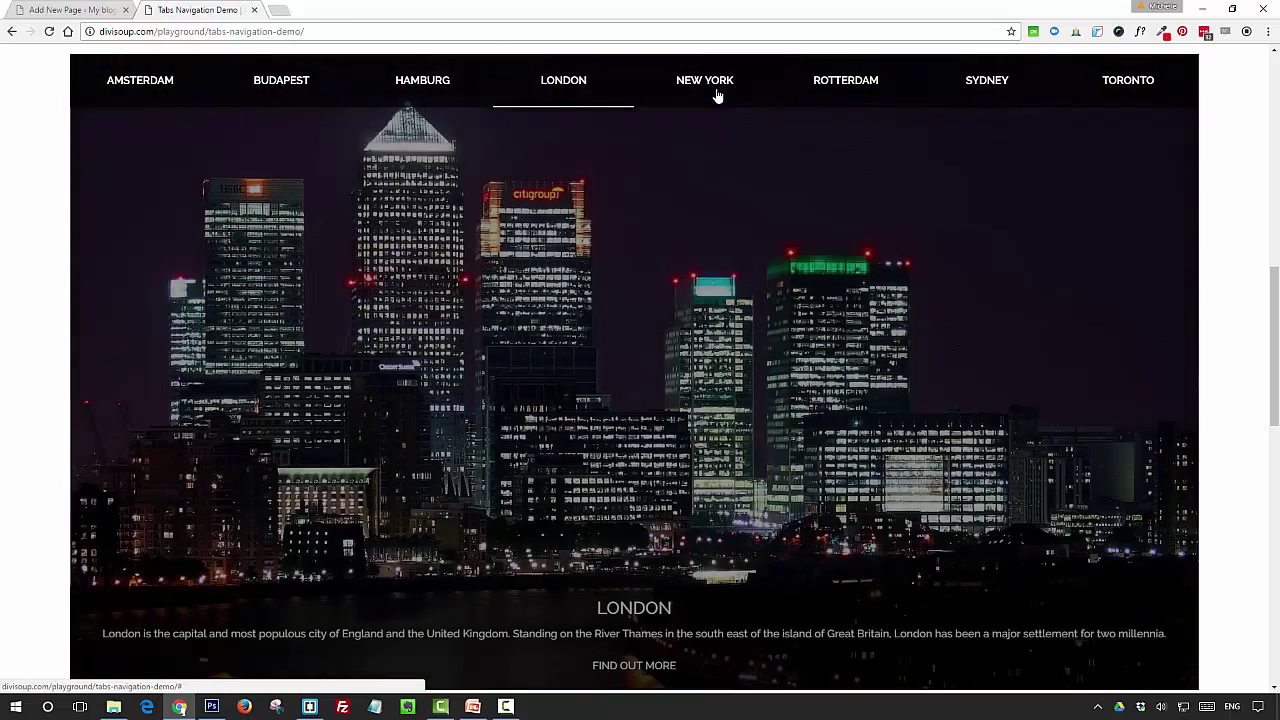
left_click(717, 95)
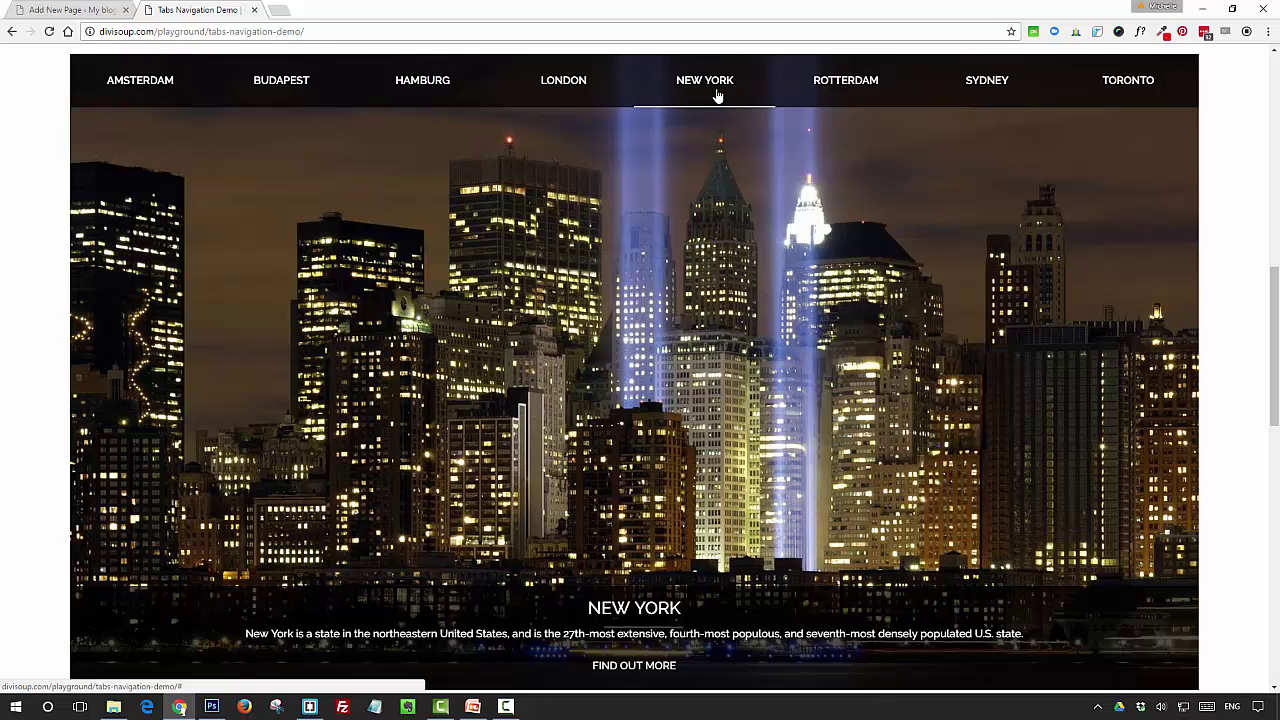
left_click(834, 86)
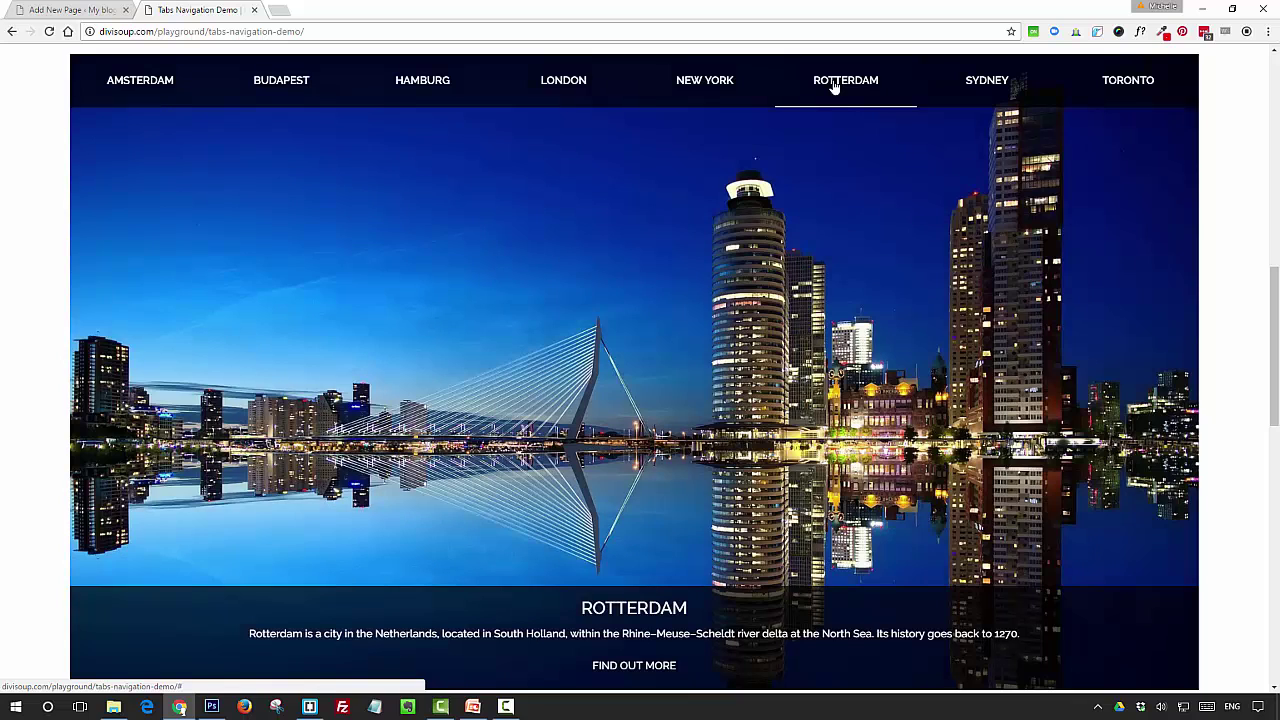
left_click(84, 9)
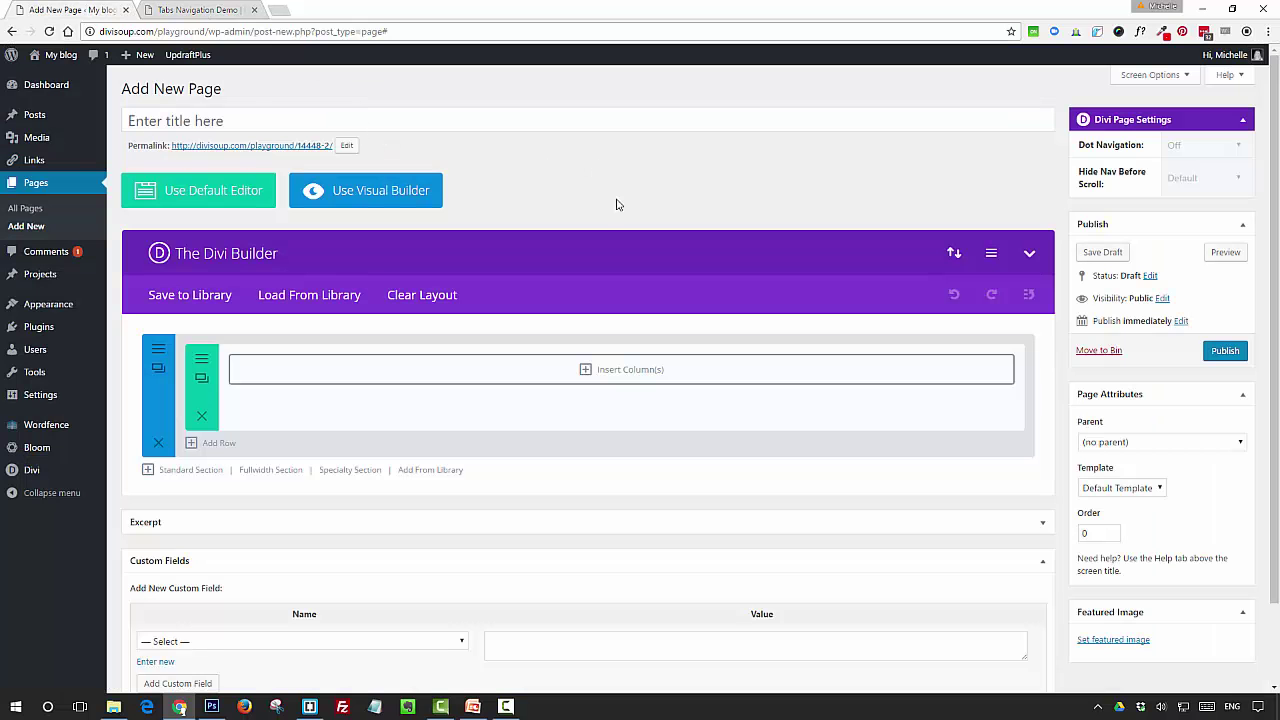
- Add a single full-width column row holding a Tabs module, saved with default settings
left_click(597, 373)
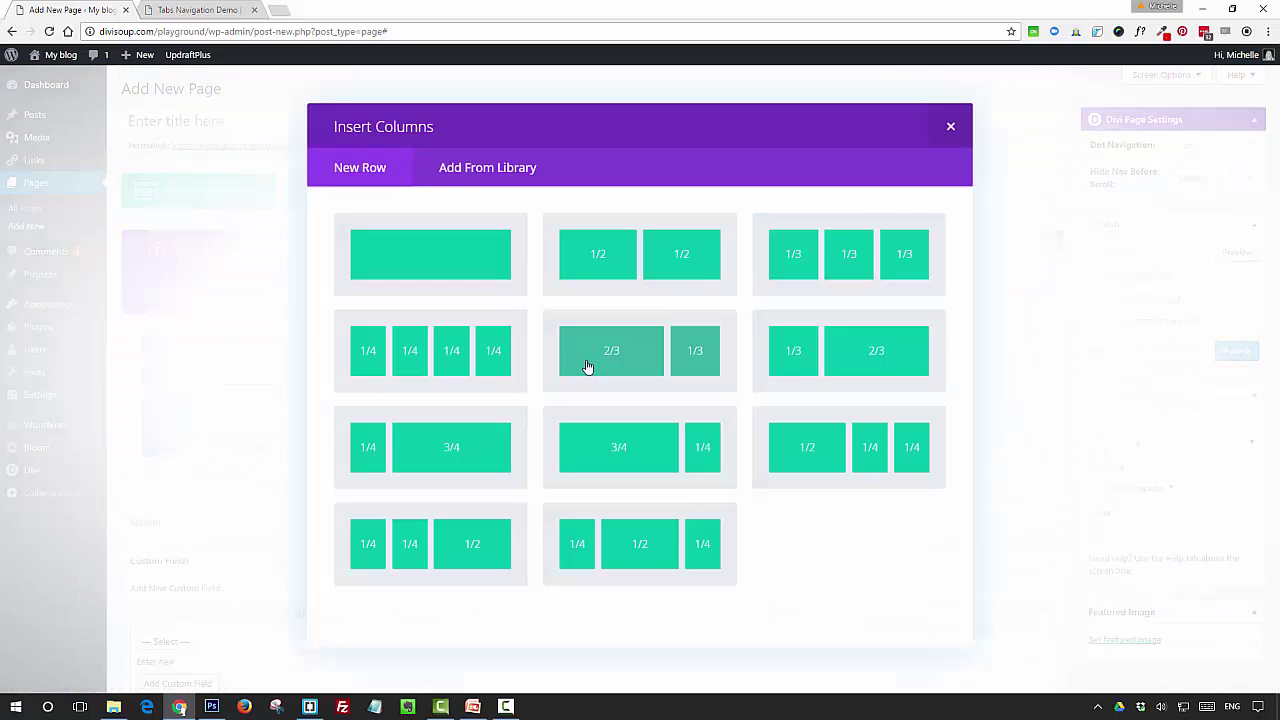
left_click(460, 261)
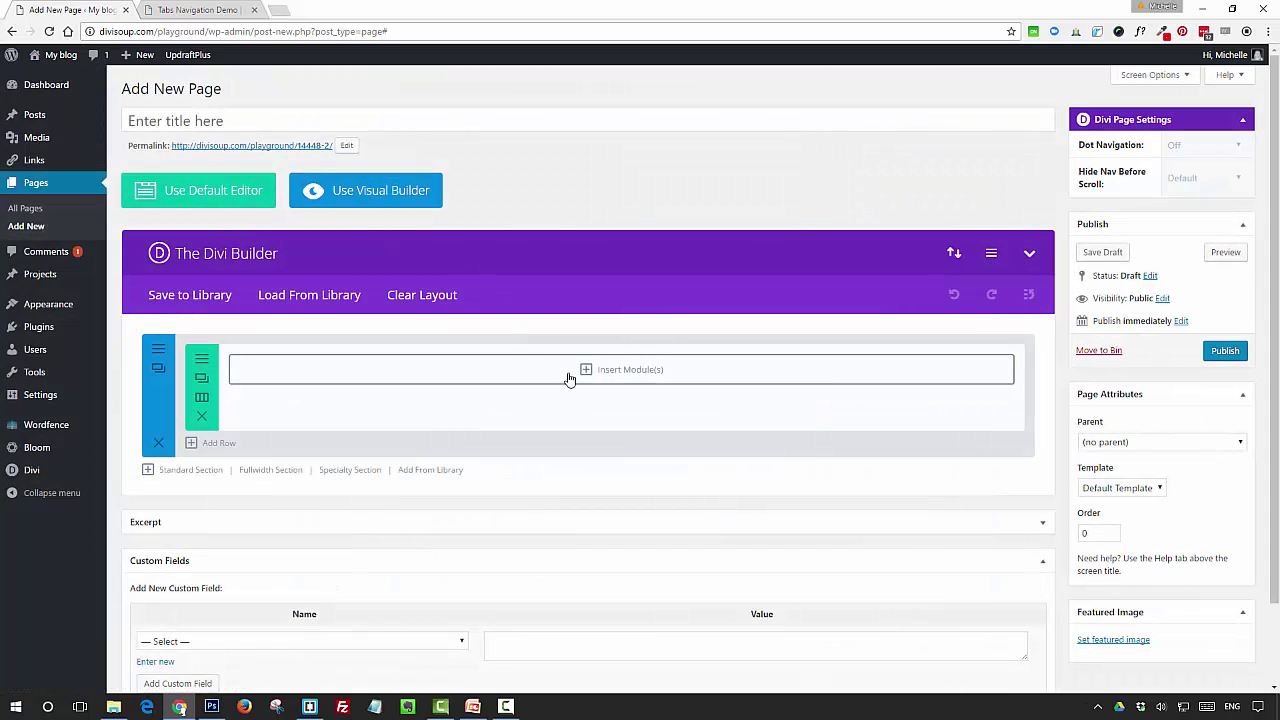
left_click(571, 380)
scroll(571, 384, "down", 5)
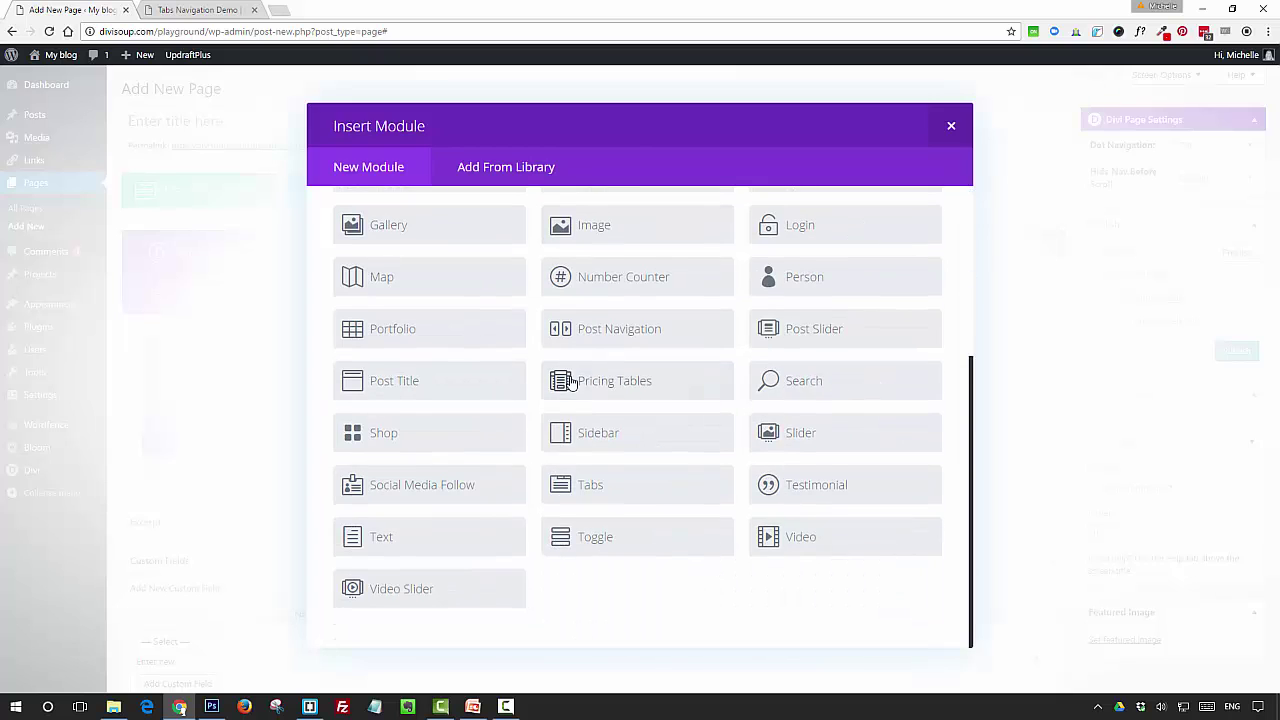
left_click(590, 492)
left_click(808, 626)
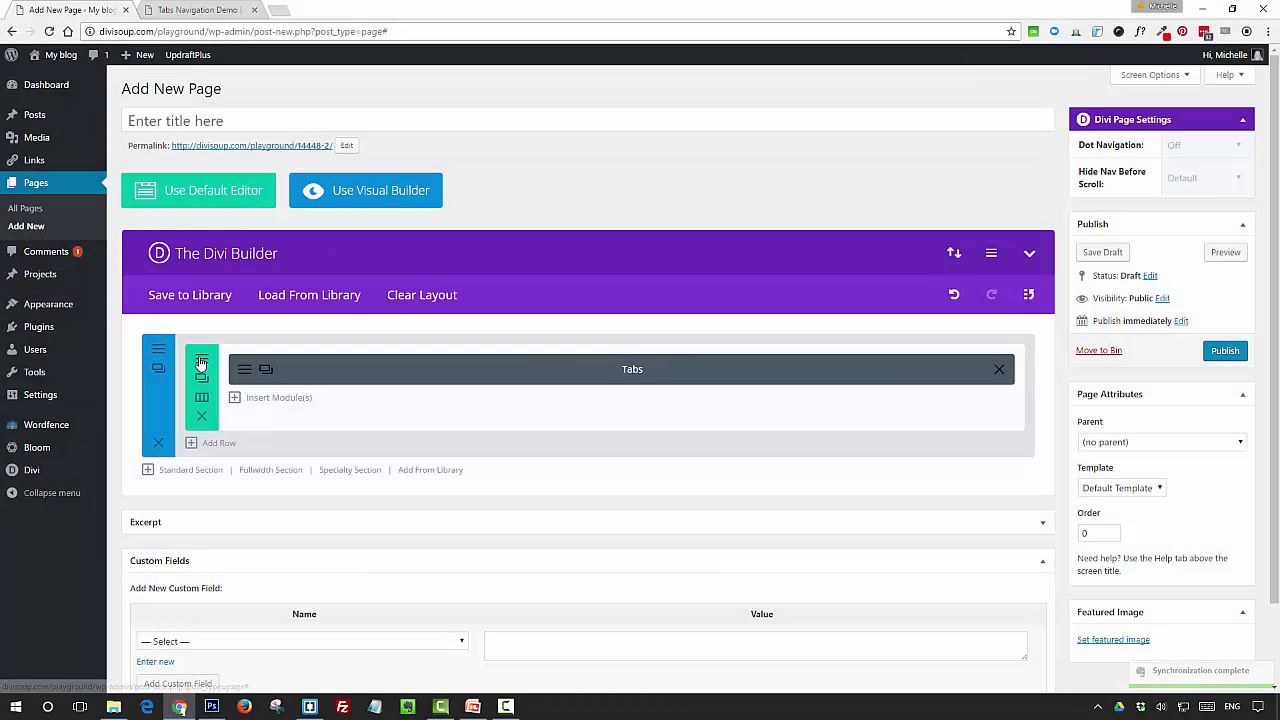
left_click(201, 363)
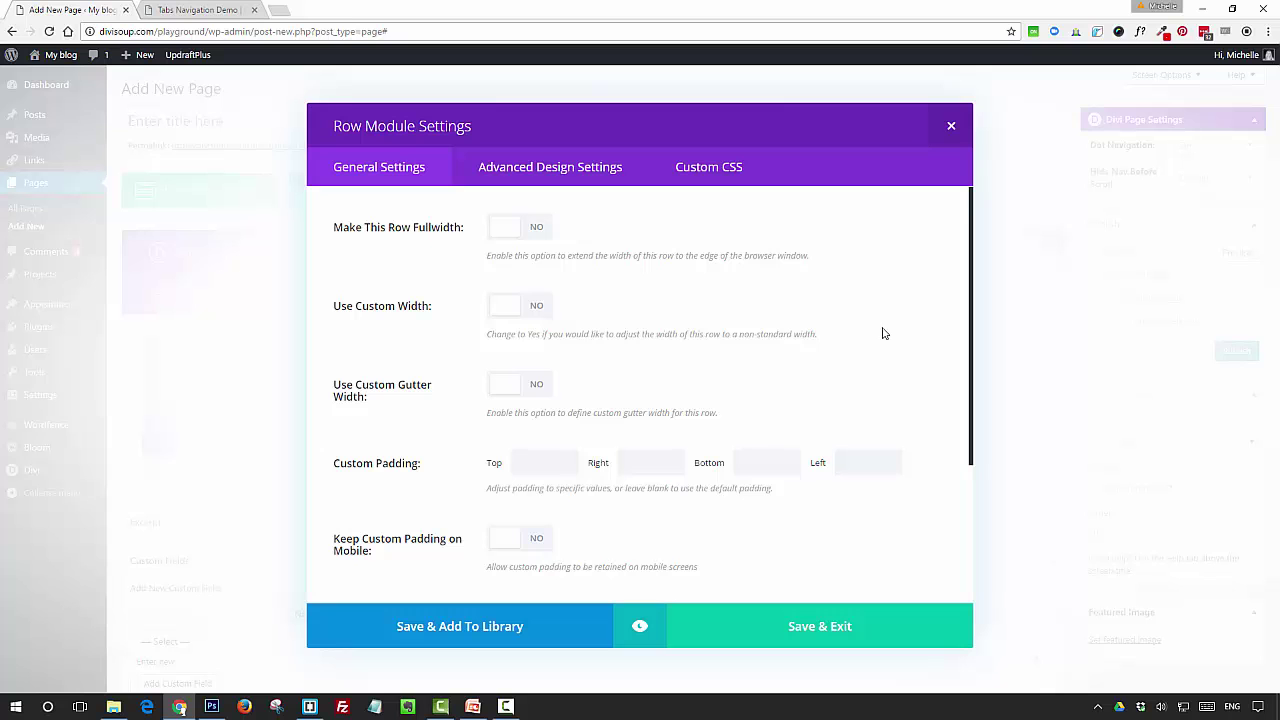
left_click(800, 628)
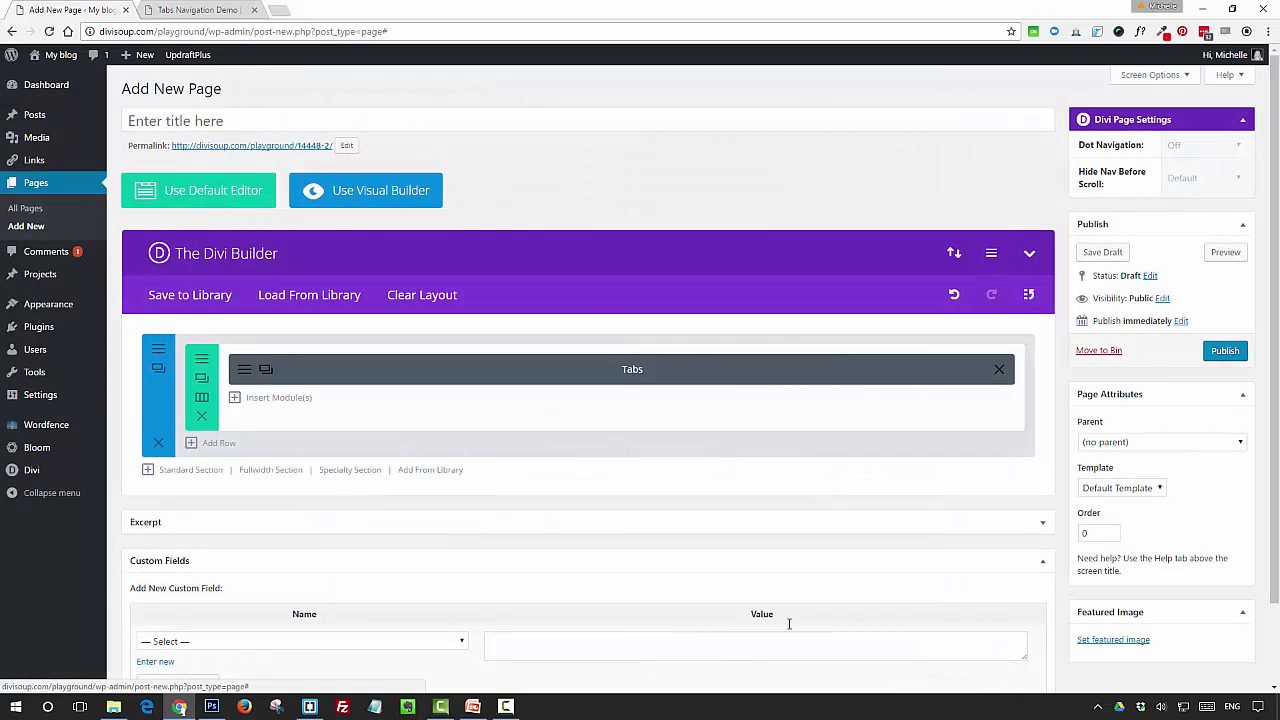
- Enter ds-tab-navigation as the Tabs module's CSS class under Custom CSS
left_click(244, 370)
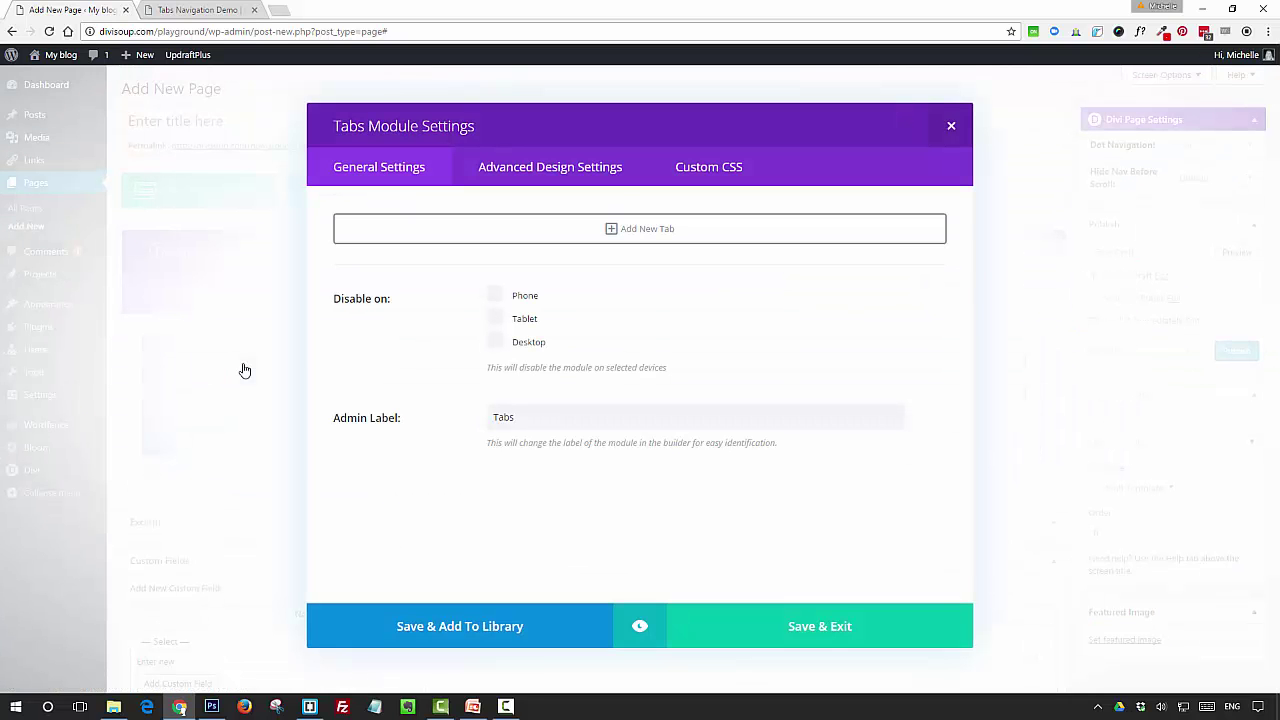
left_click(708, 168)
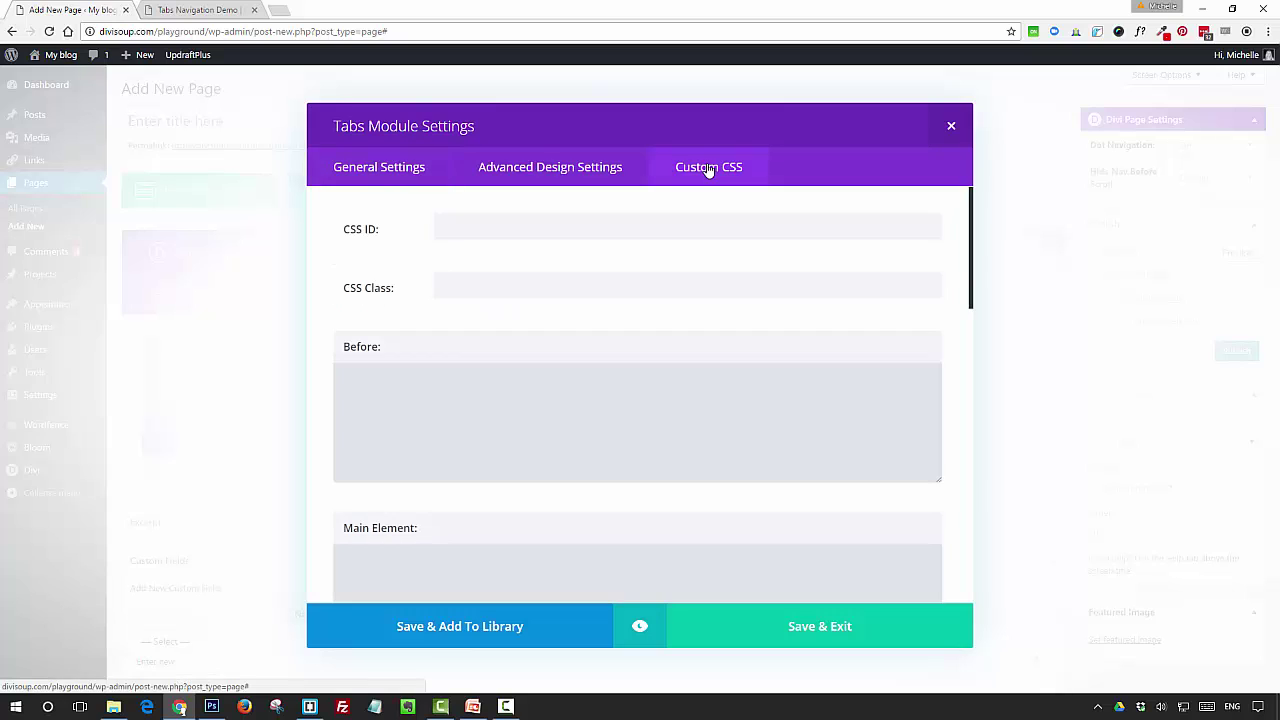
left_click(588, 288)
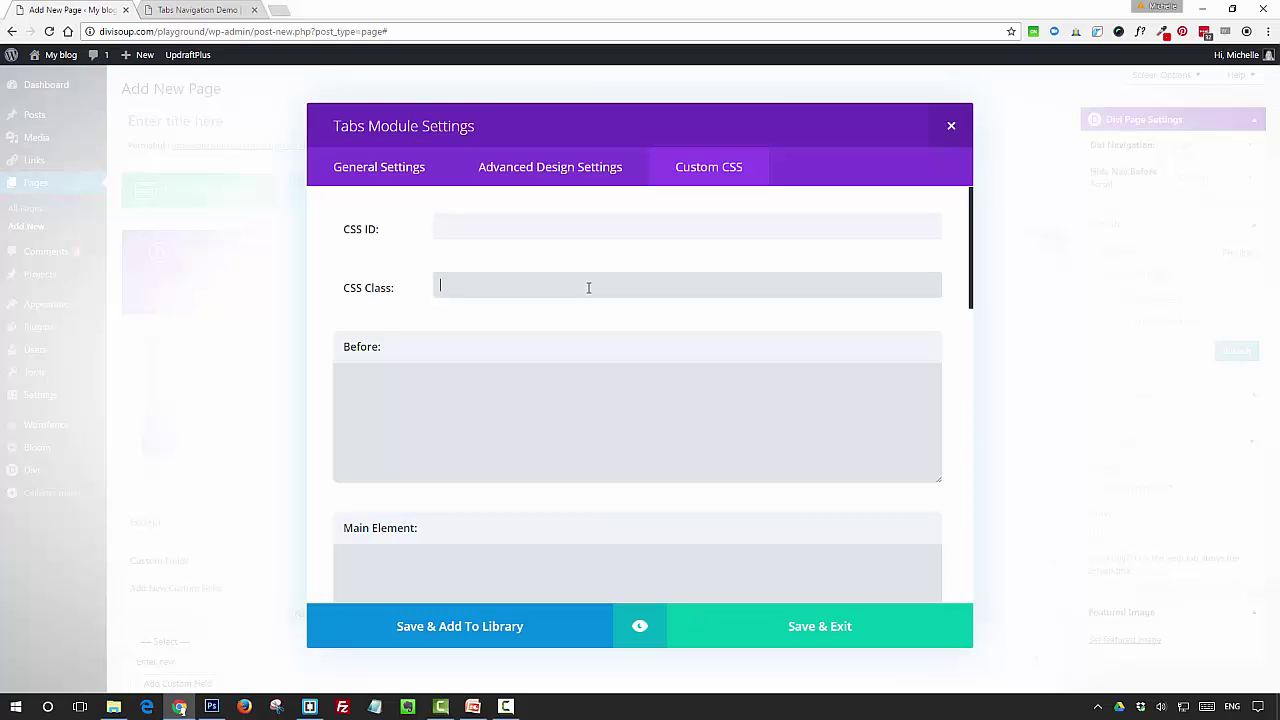
type("ds-tab-navigation")
- Make both the active and inactive tab backgrounds translucent black in the design settings
left_click(521, 173)
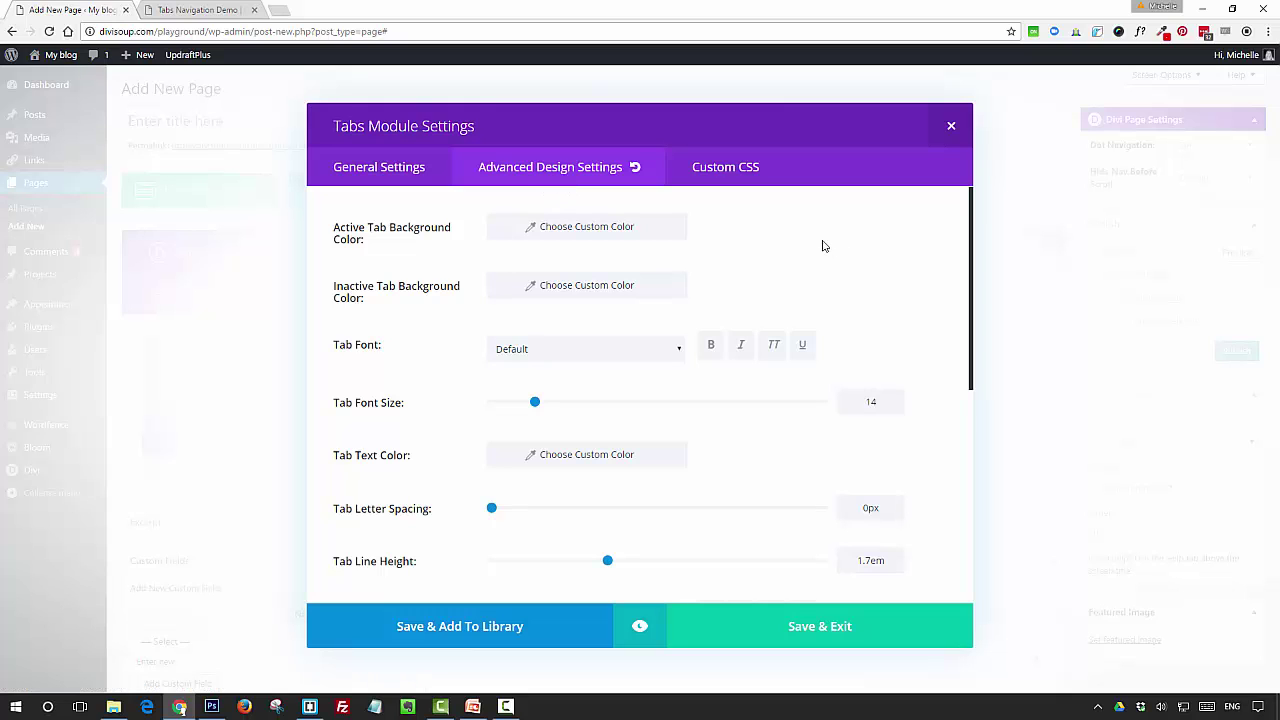
left_click(594, 232)
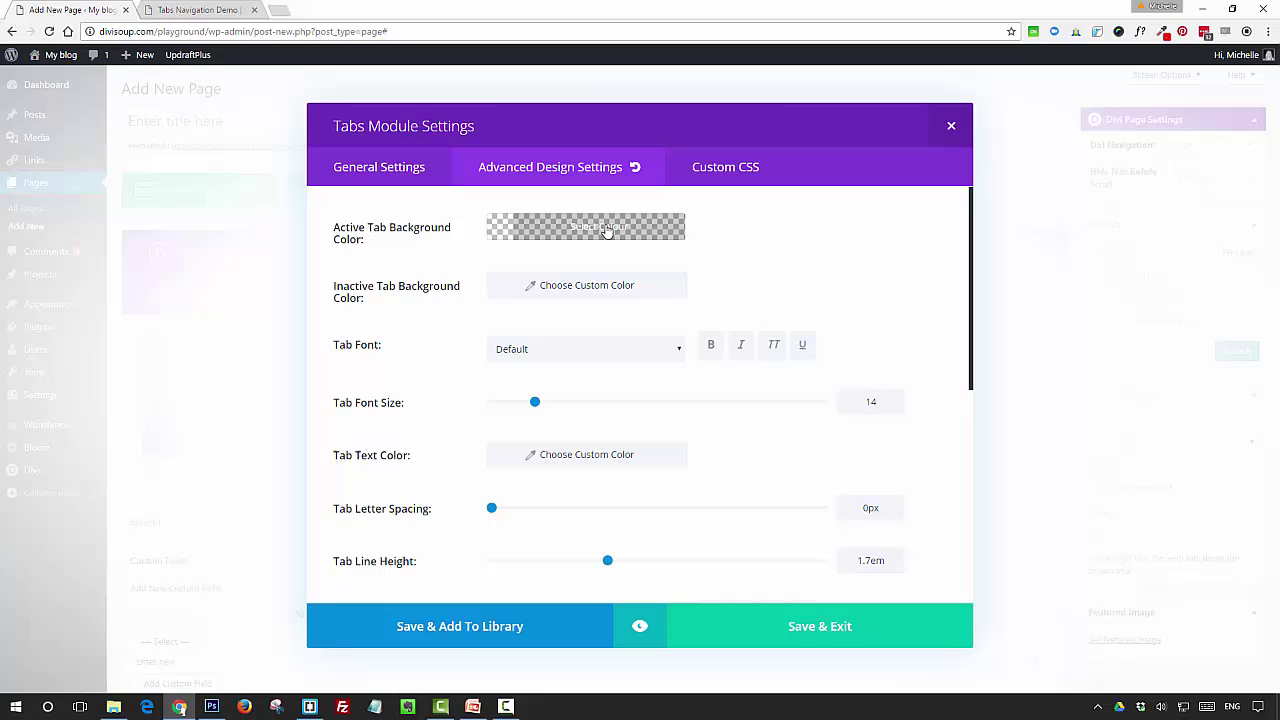
left_click(680, 231)
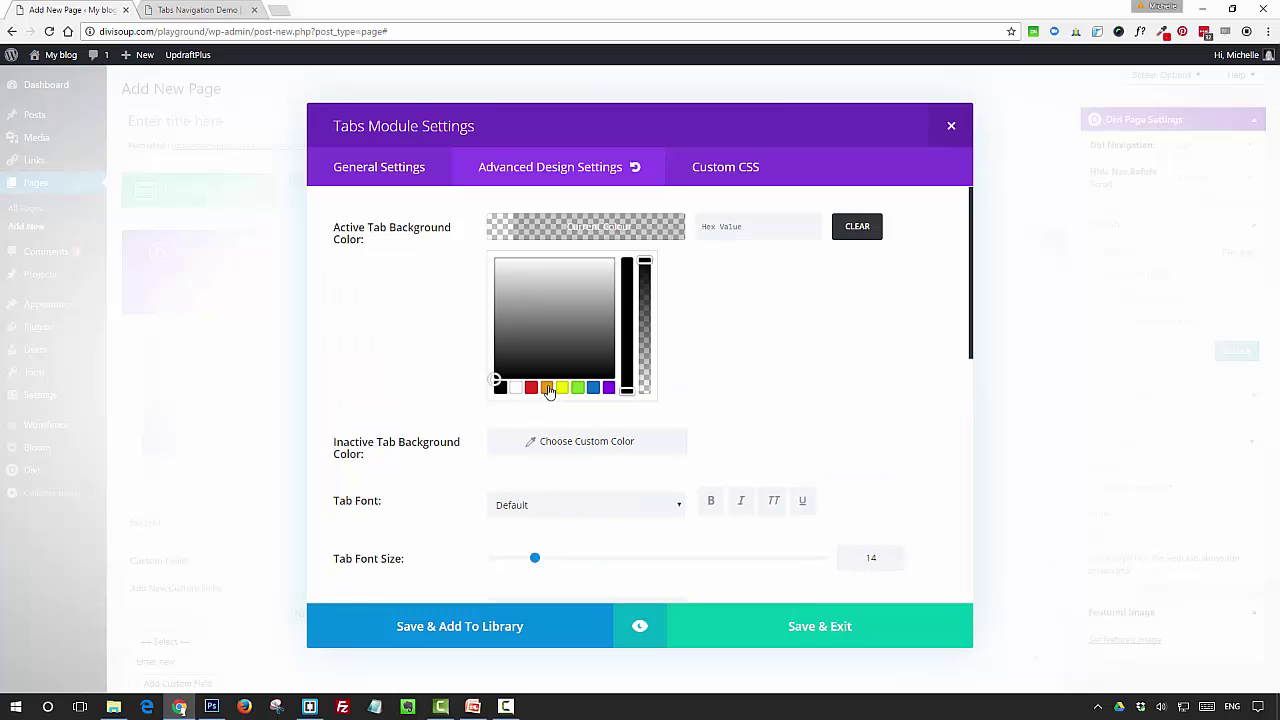
left_click_drag(644, 262, 644, 310)
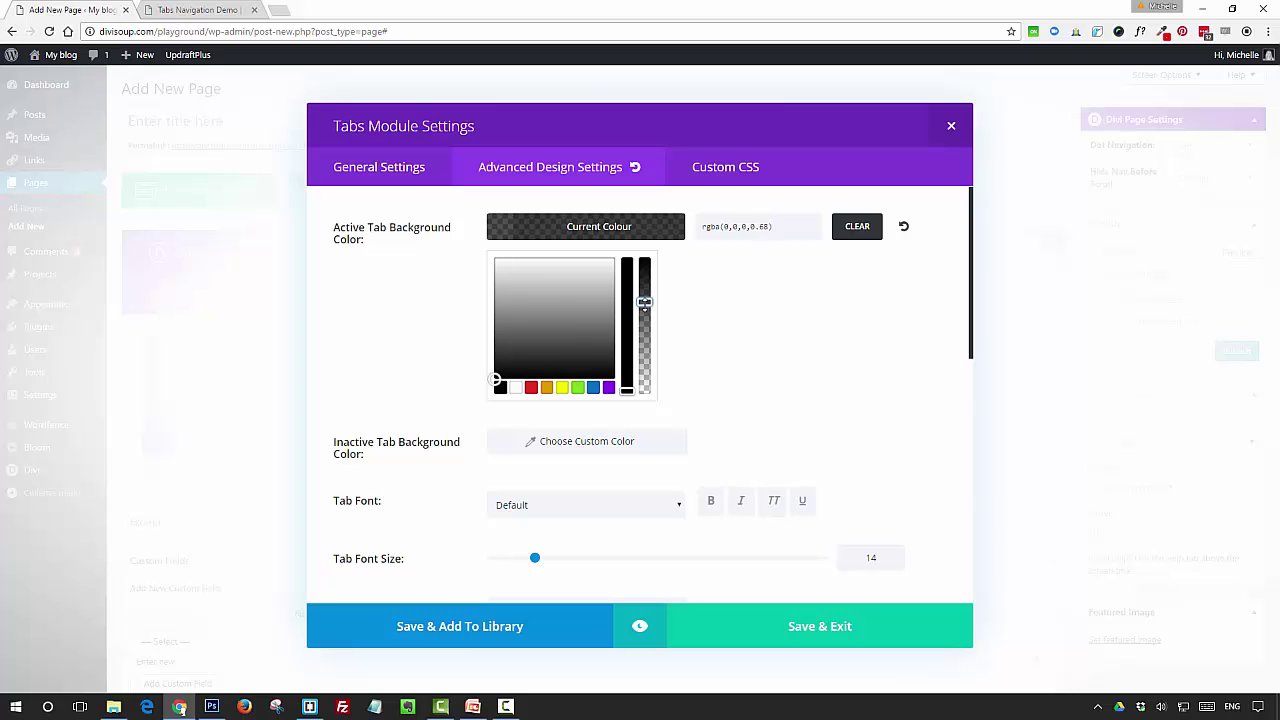
left_click(551, 449)
left_click(553, 449)
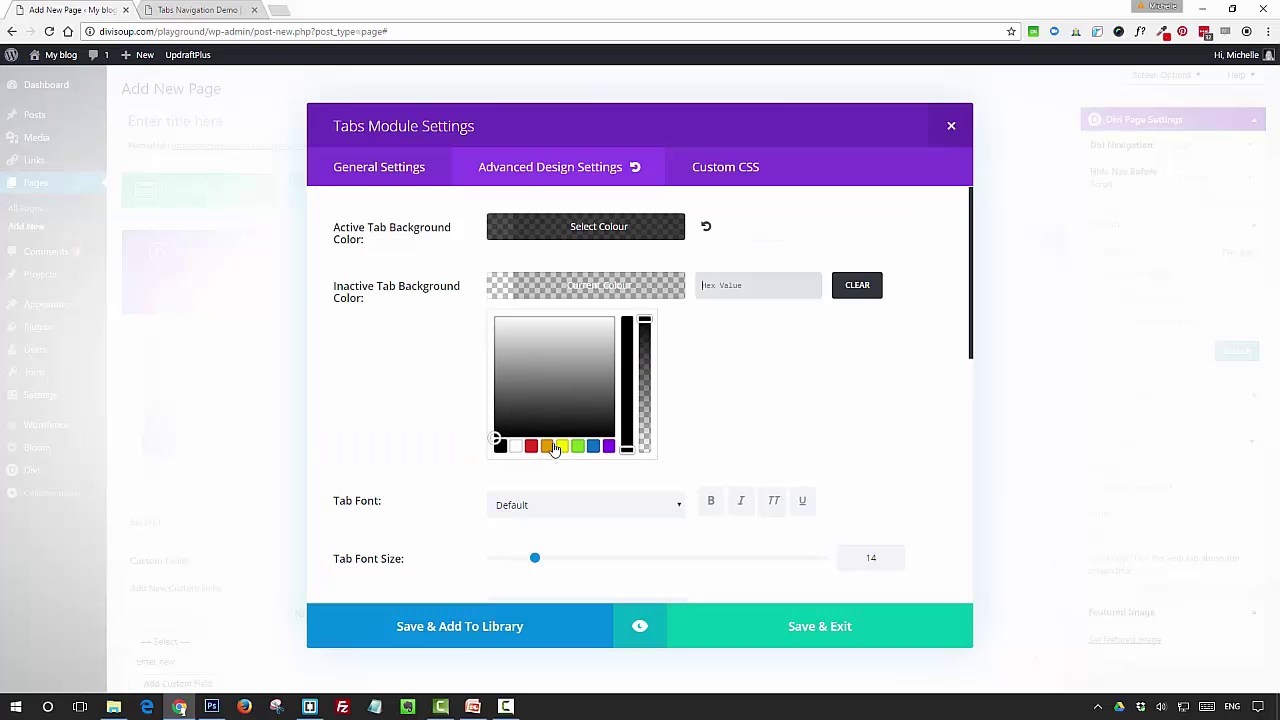
left_click(648, 333)
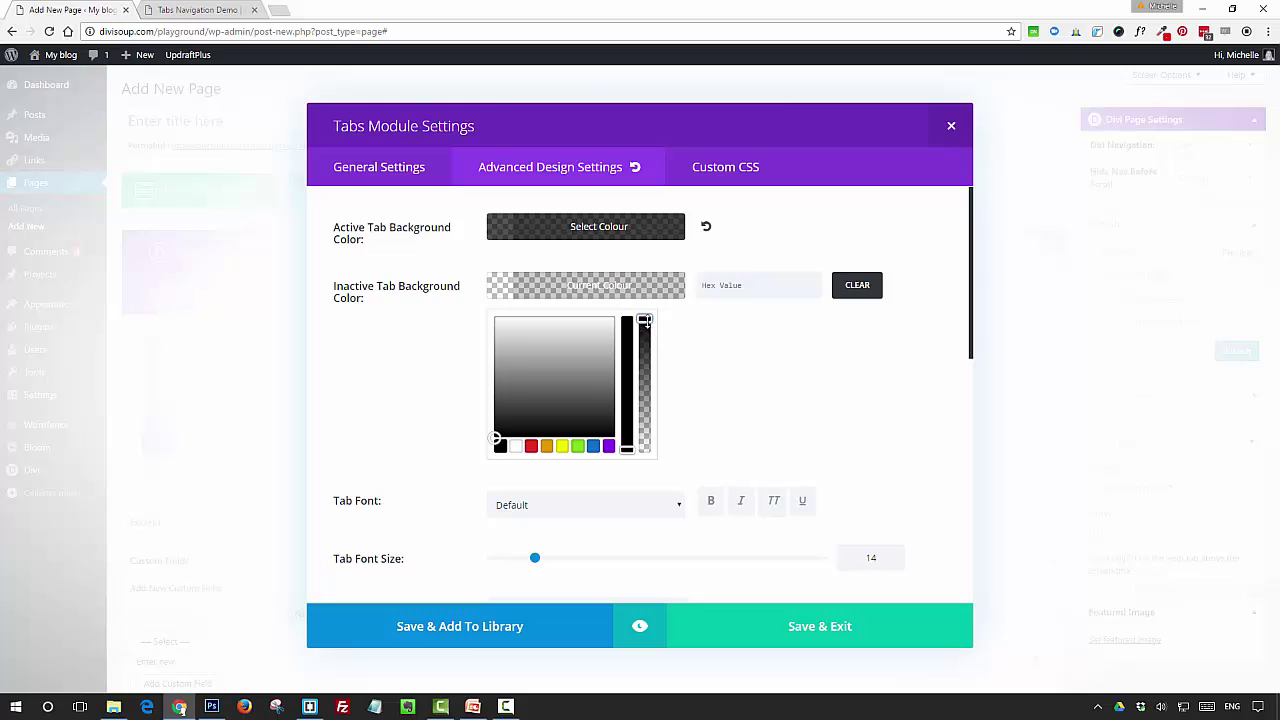
left_click_drag(648, 333, 645, 362)
left_click(677, 460)
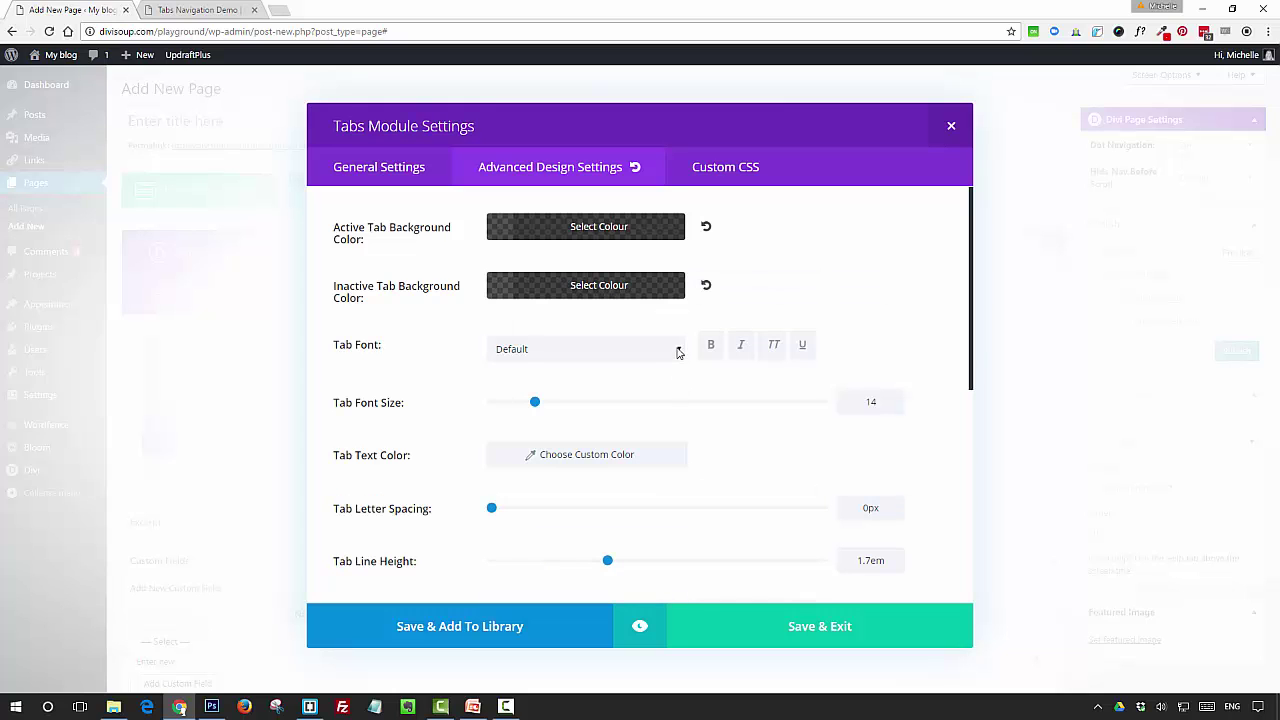
- Set the tab font to Raleway with font size 16
left_click(677, 352)
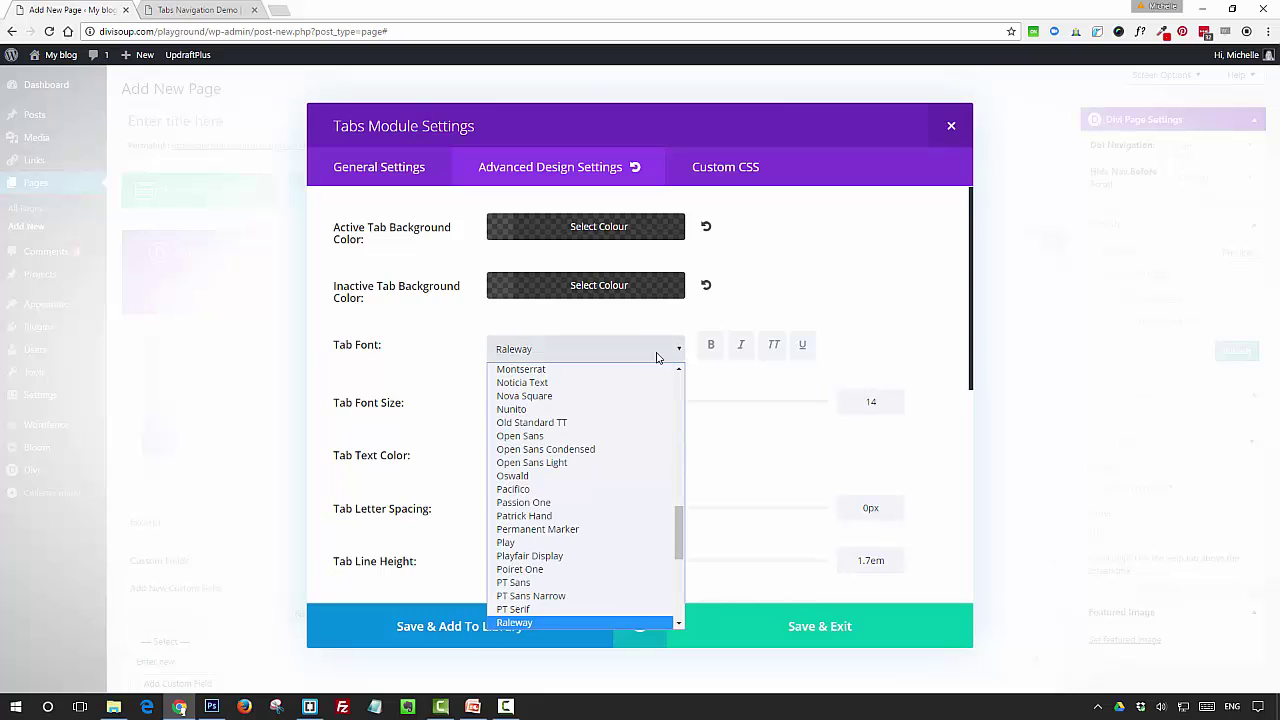
left_click(752, 316)
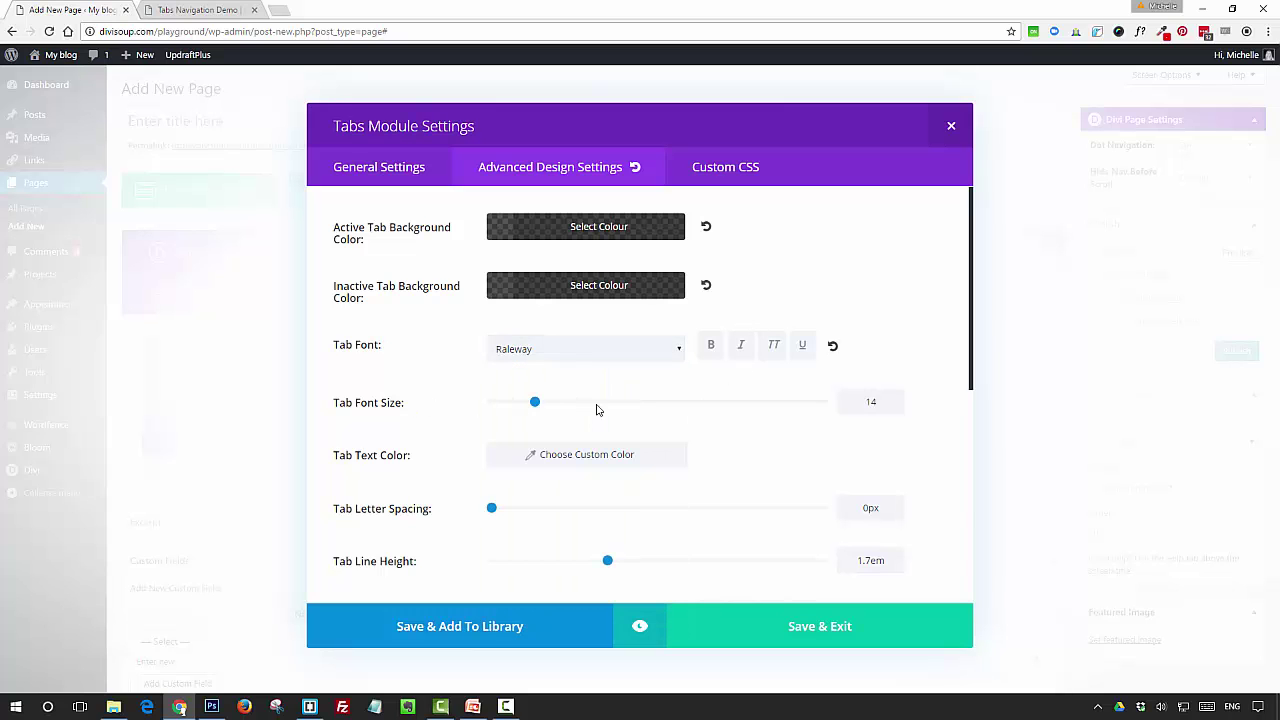
double_click(860, 402)
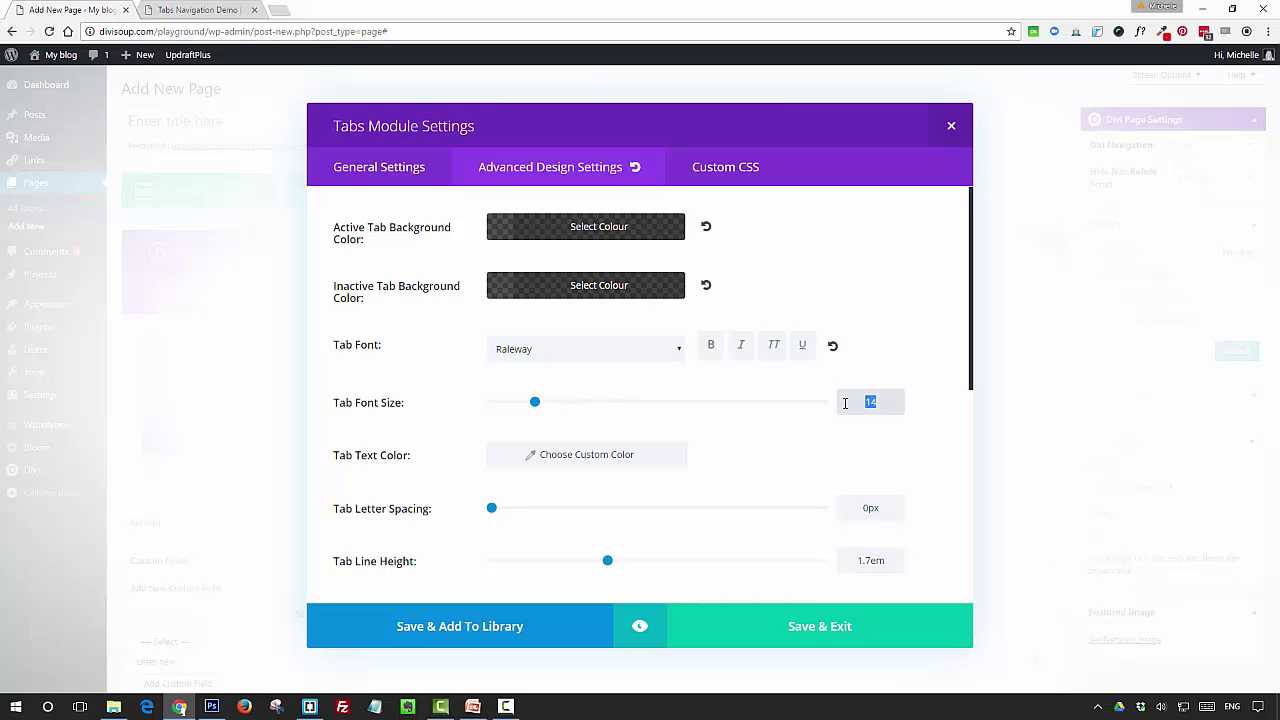
key("BackSpace")
type("16")
left_click(867, 358)
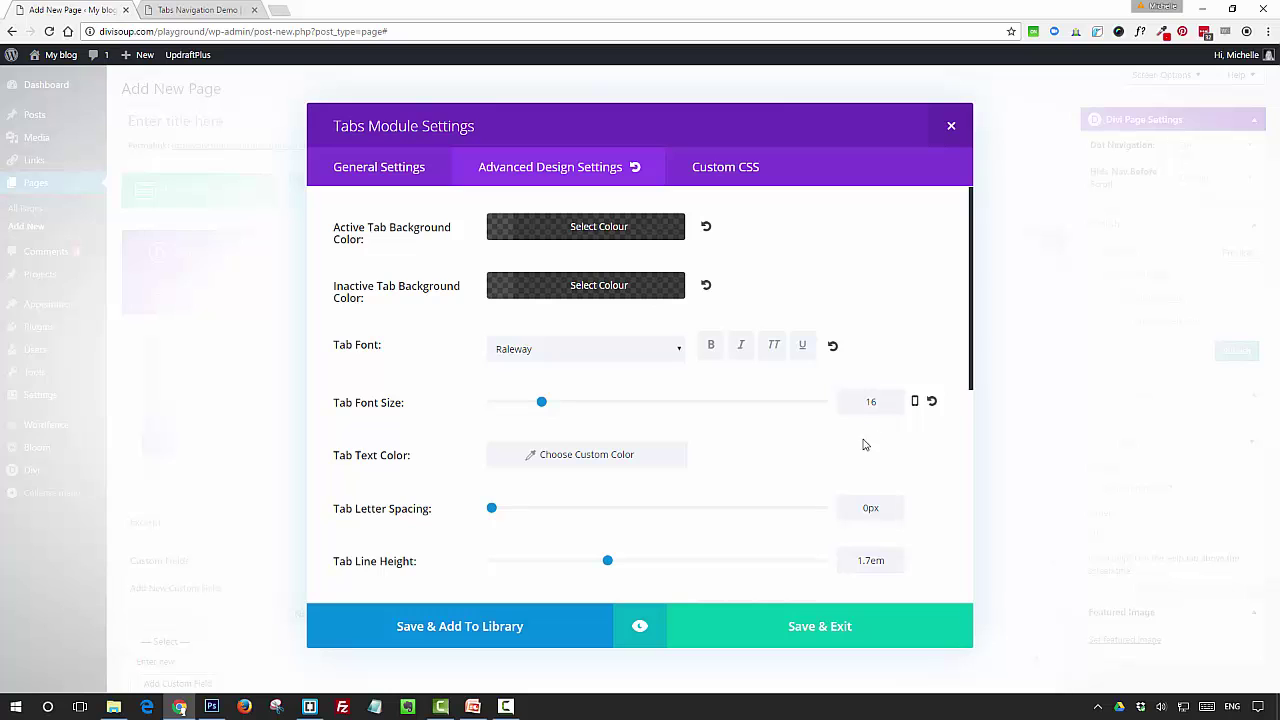
- Make the tab text white and set the body font to Raleway at size 16
left_click(587, 455)
scroll(585, 464, "down", 2)
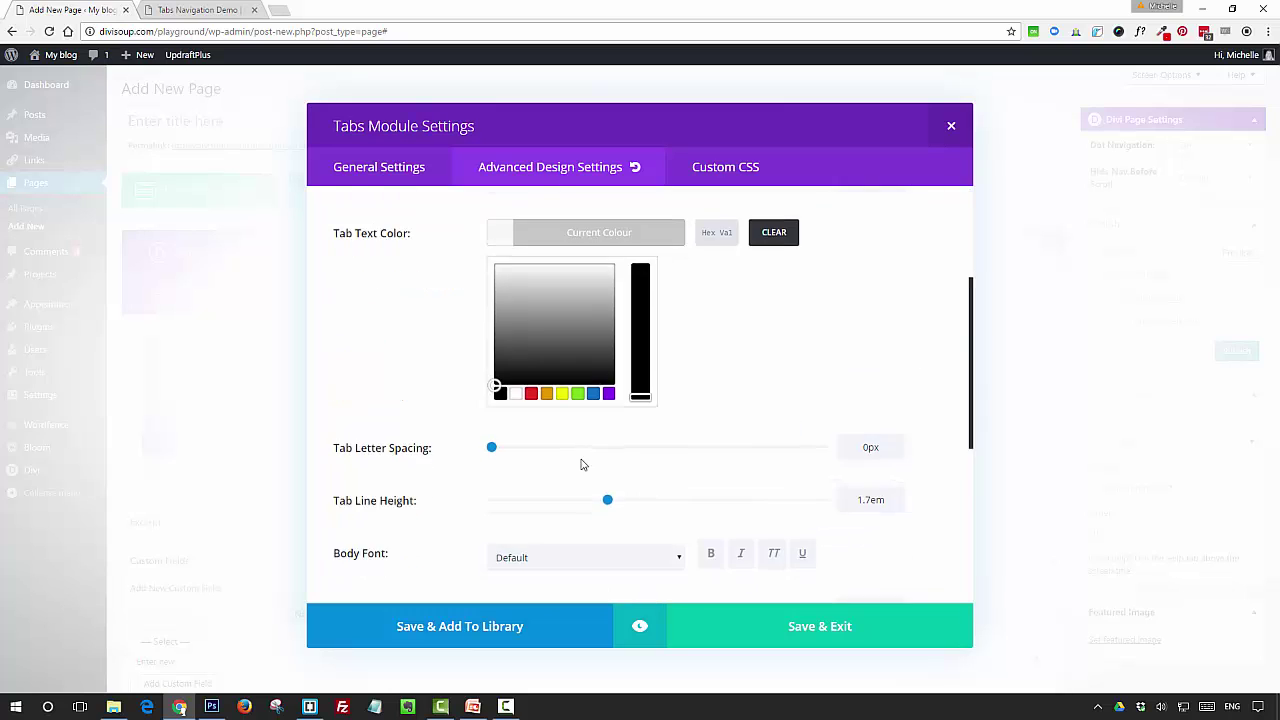
left_click(515, 394)
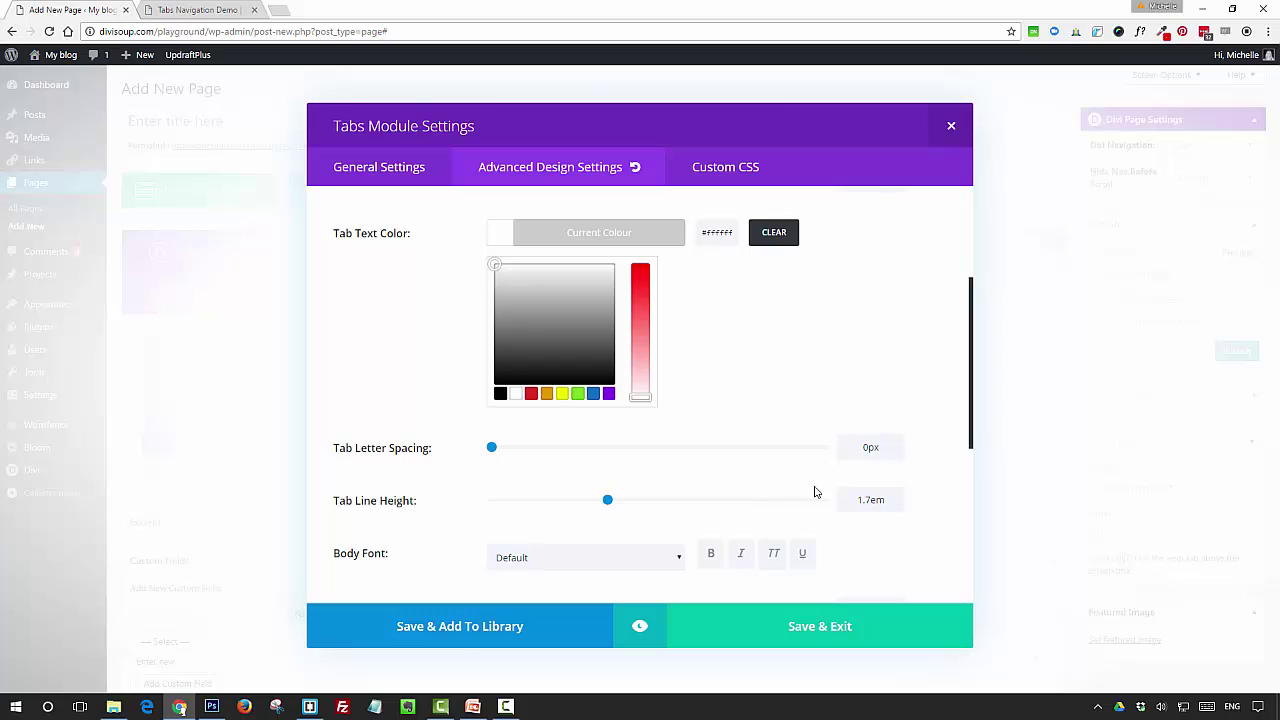
left_click(628, 558)
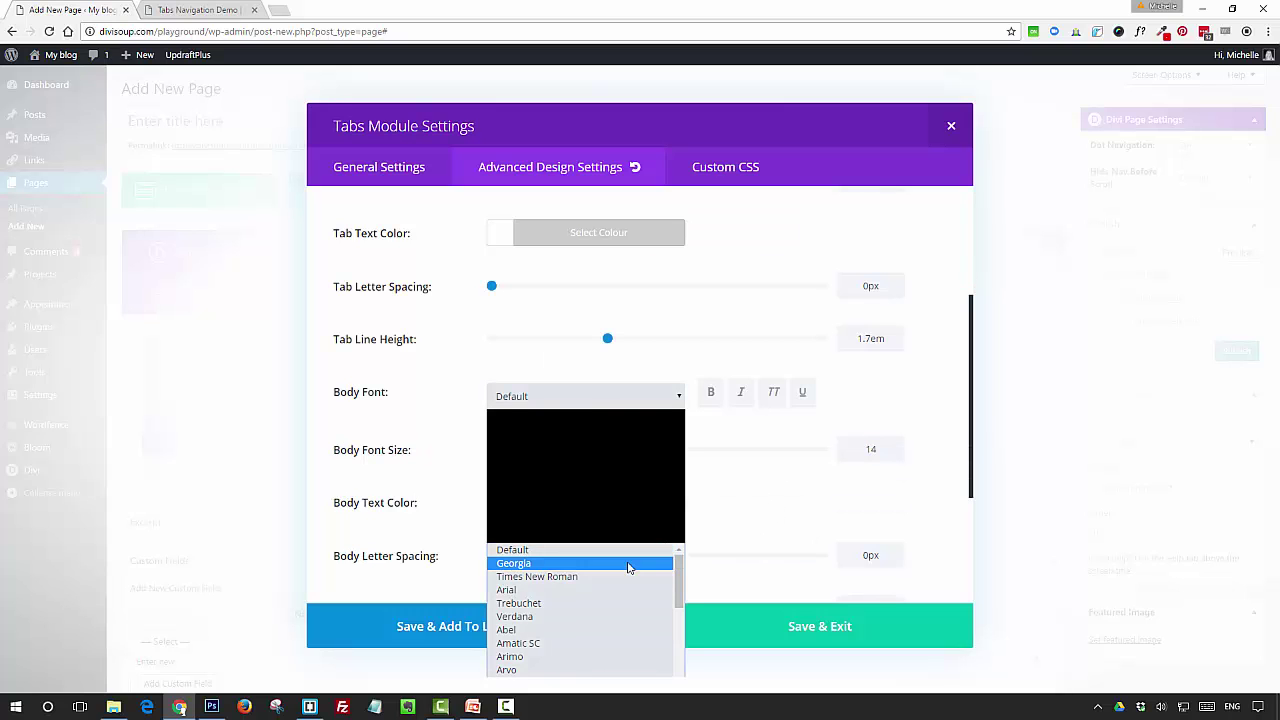
scroll(628, 567, "down", 10)
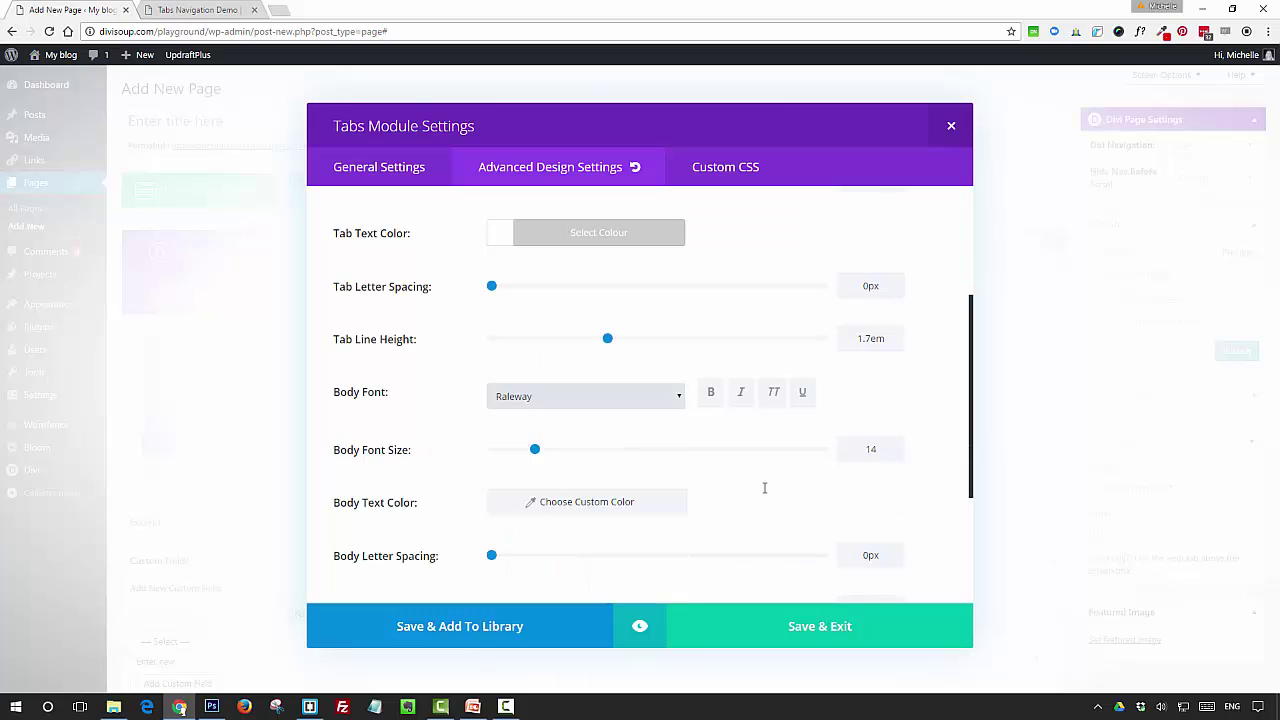
double_click(872, 449)
type("16")
- Set the body text colour to white (#ffffff), leaving the tab background colour unset
left_click(600, 505)
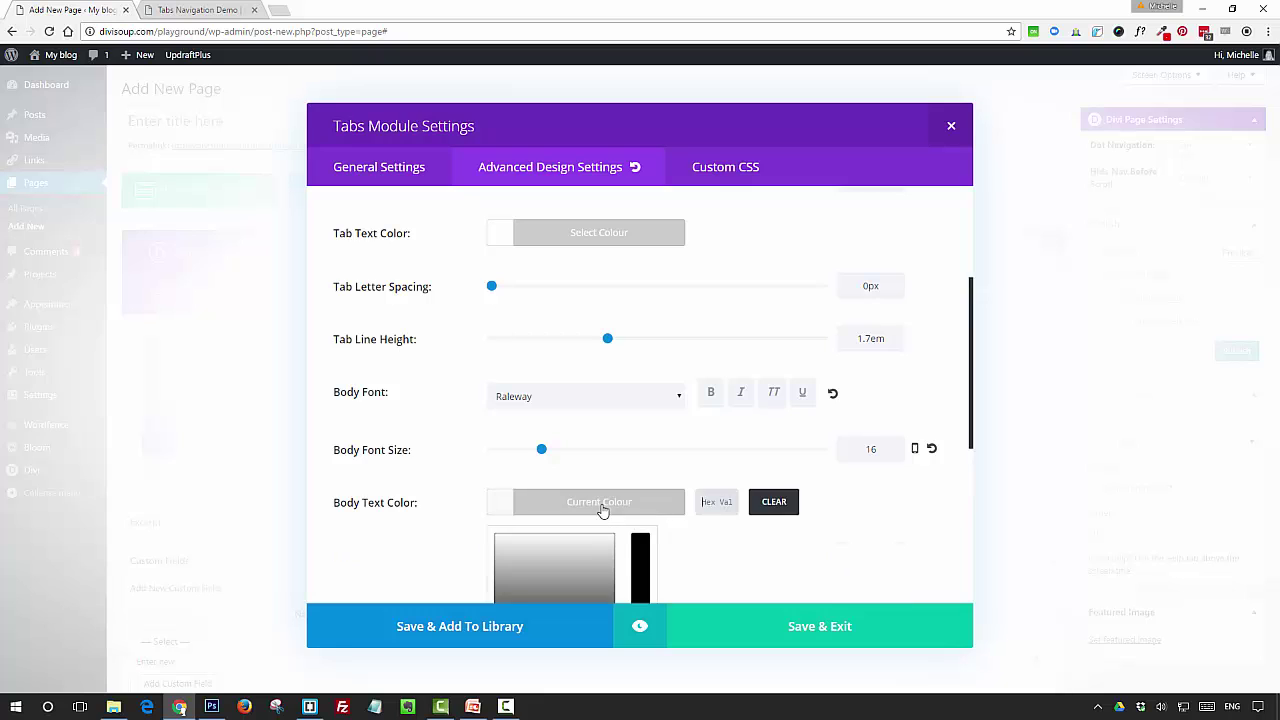
scroll(602, 511, "down", 2)
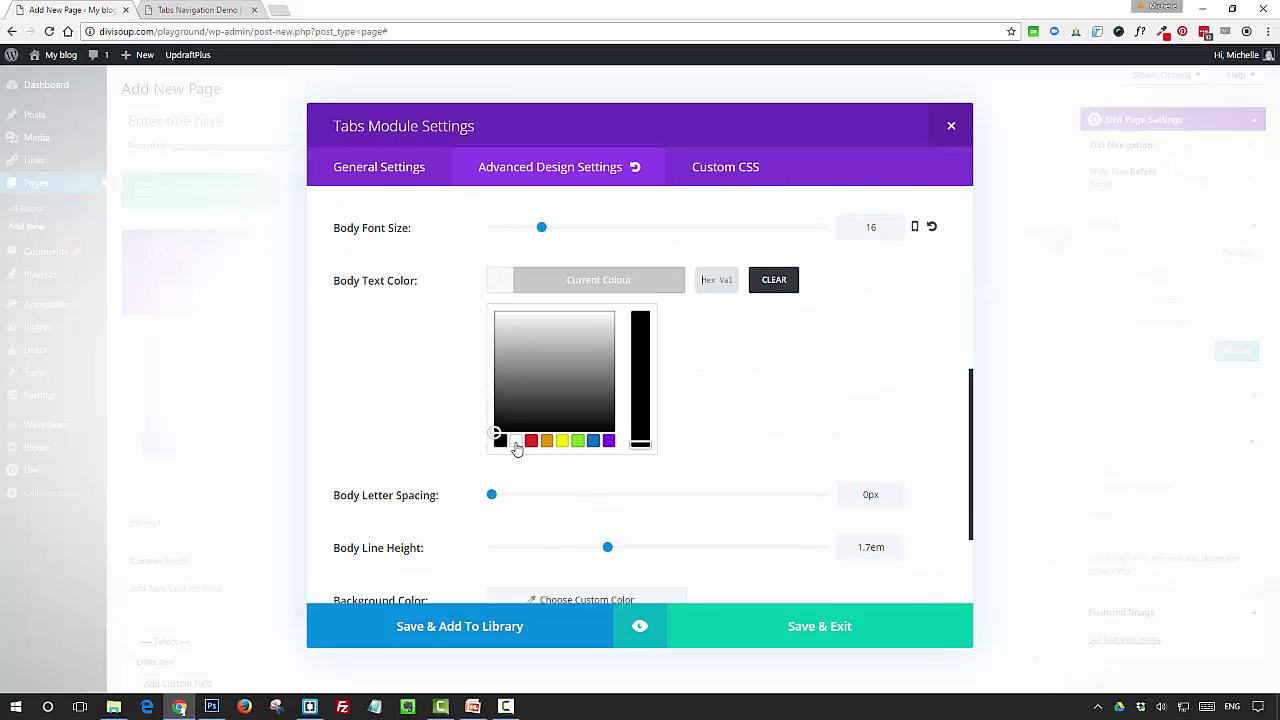
left_click(516, 445)
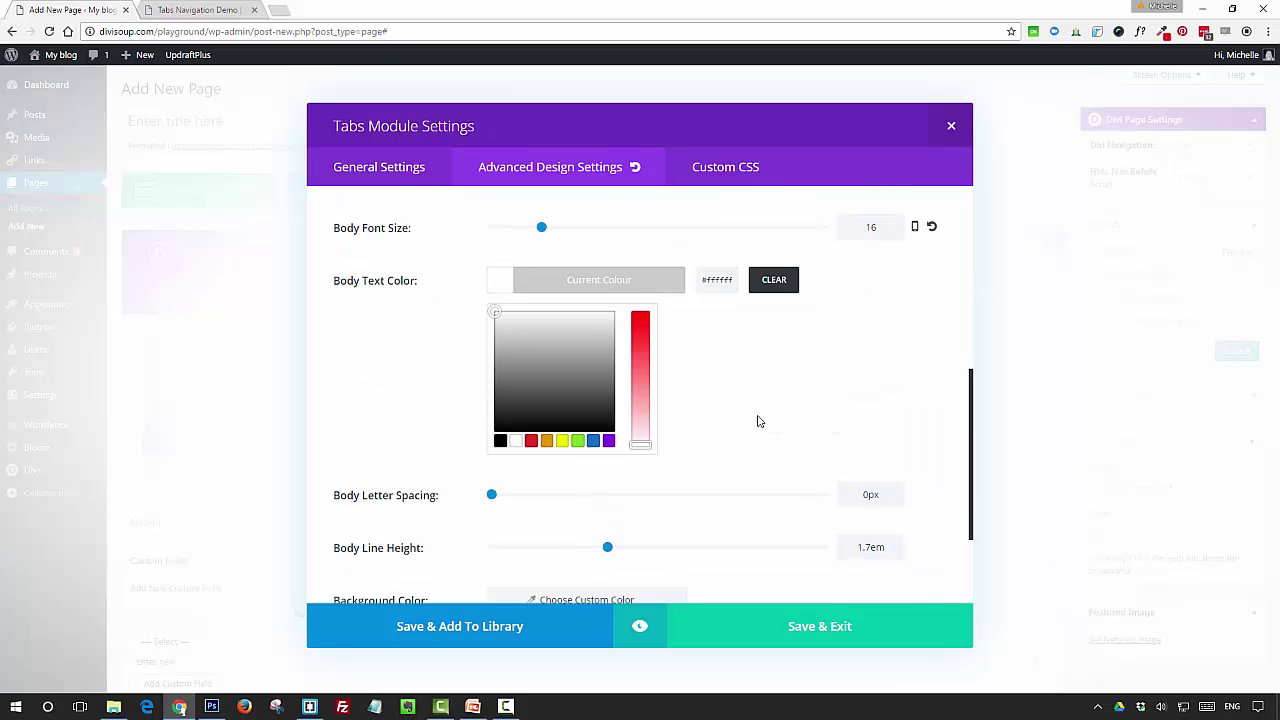
scroll(757, 421, "down", 2)
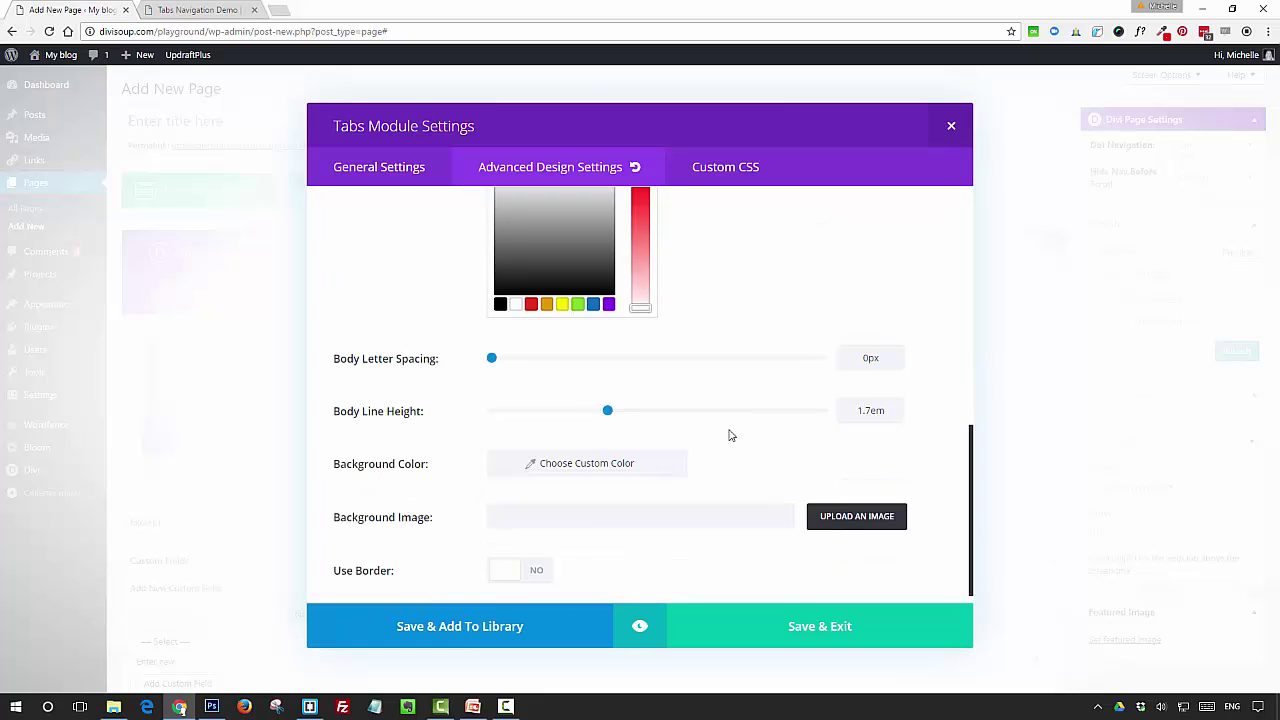
left_click(538, 444)
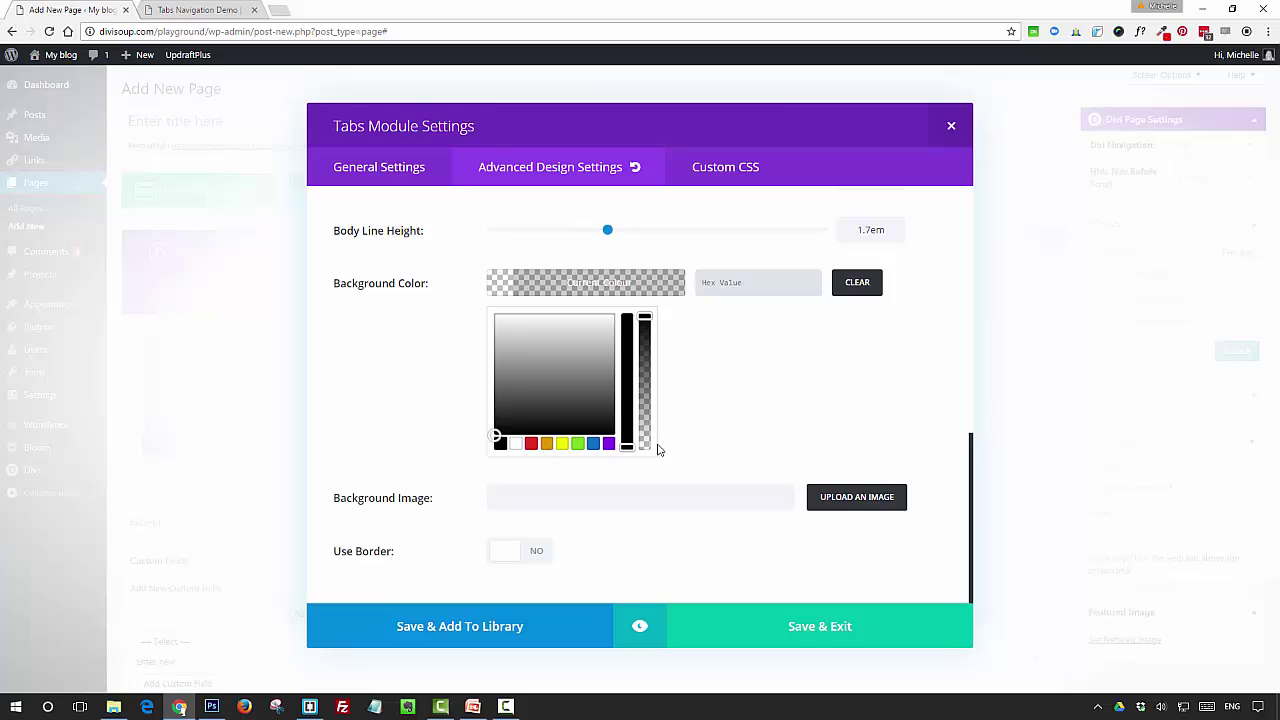
left_click(643, 551)
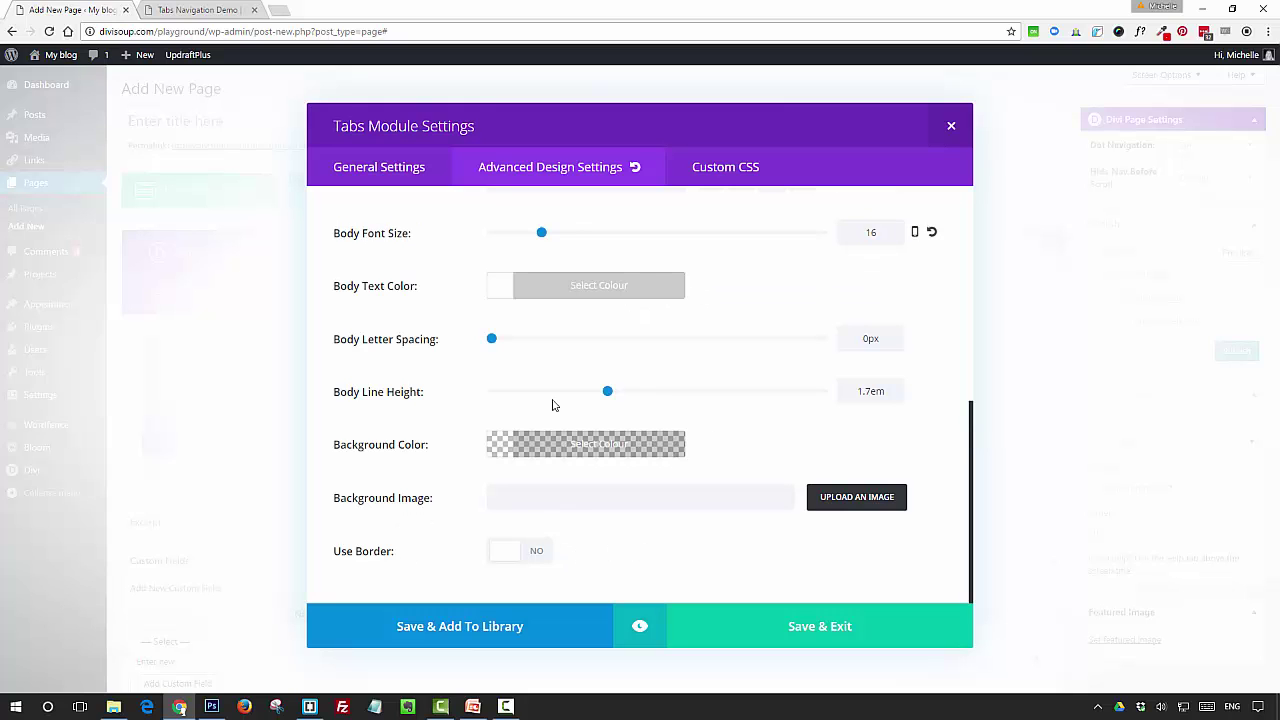
- Add a tab titled Amsterdam and insert the toronto-fw-2.jpg skyline image into its content
left_click(376, 168)
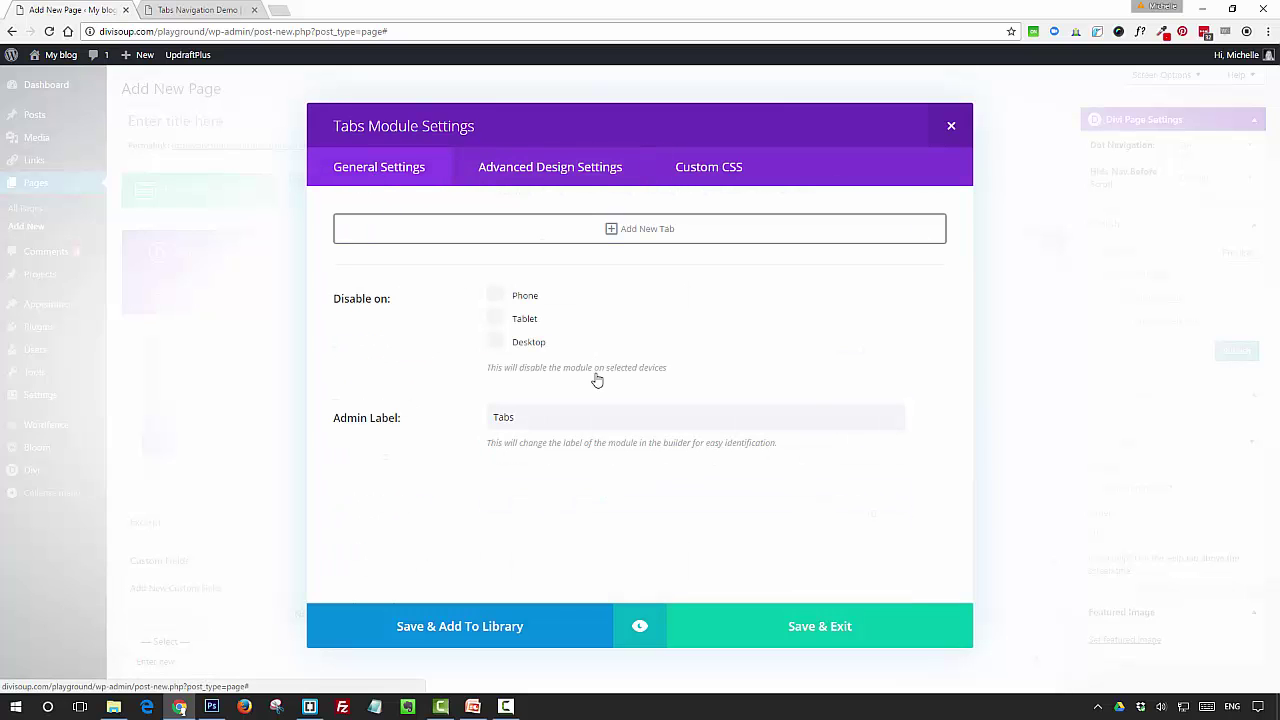
left_click(611, 232)
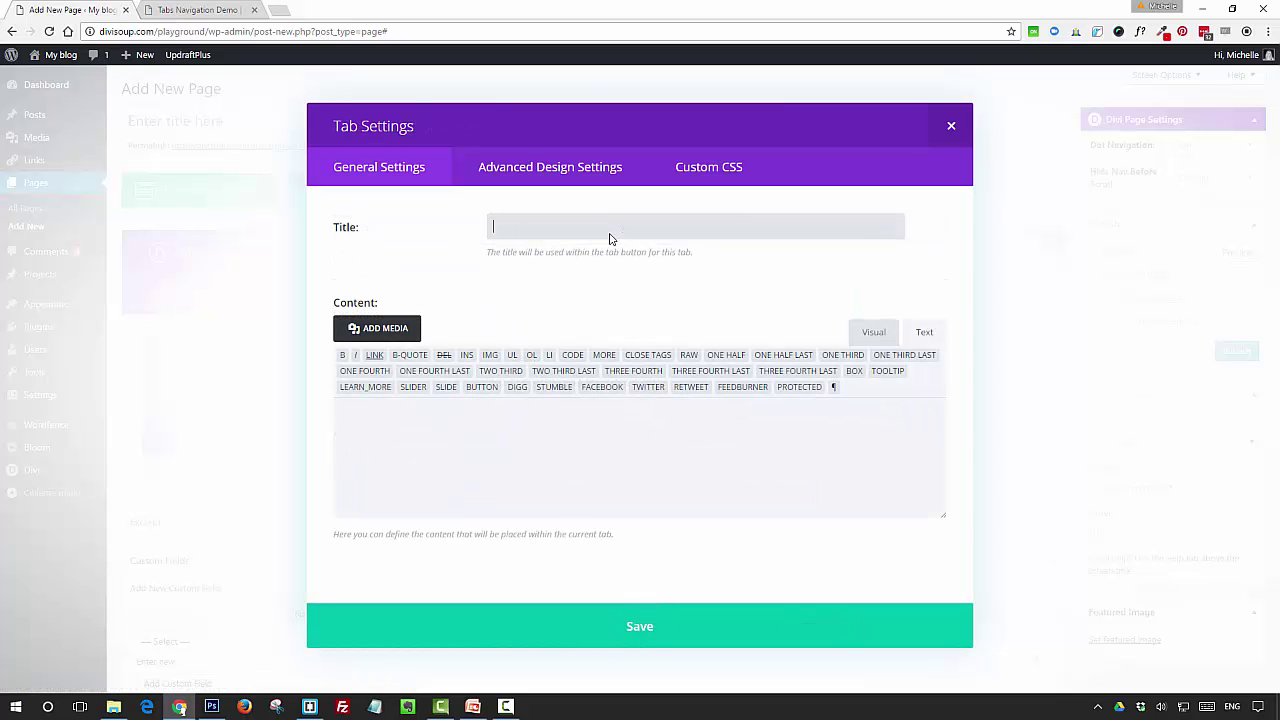
type("Amsterdam")
left_click(620, 429)
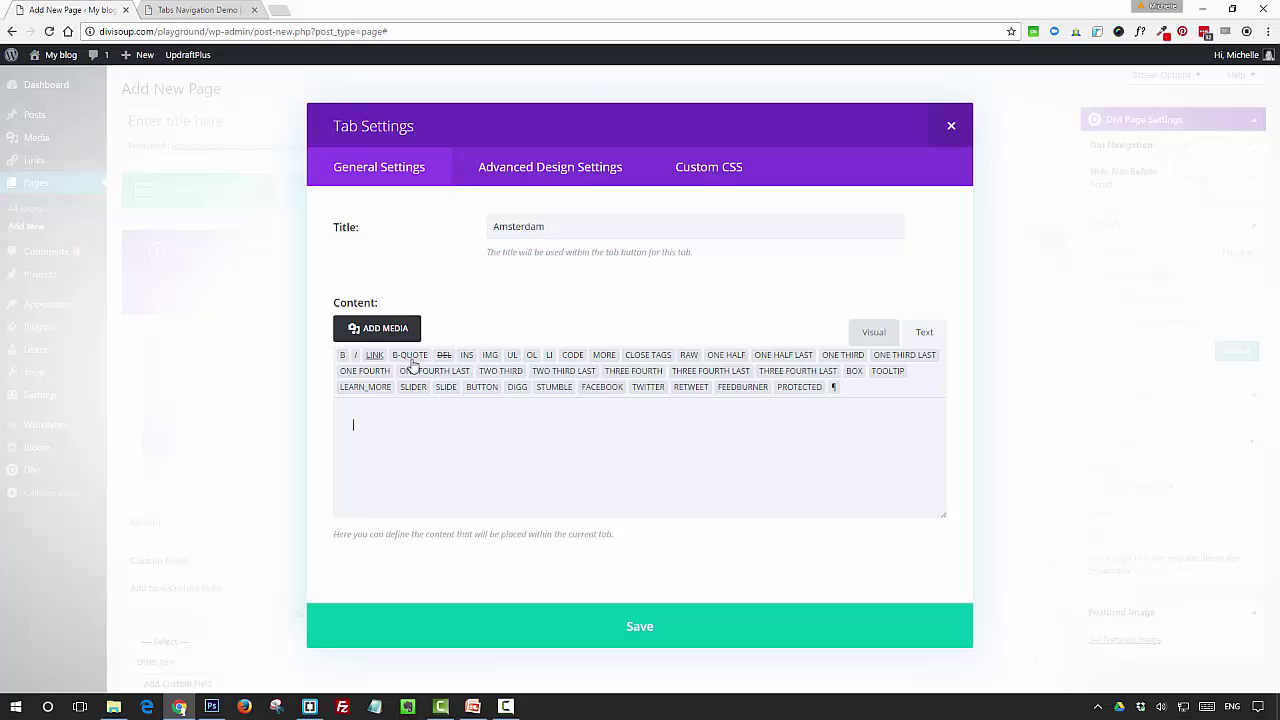
left_click(377, 333)
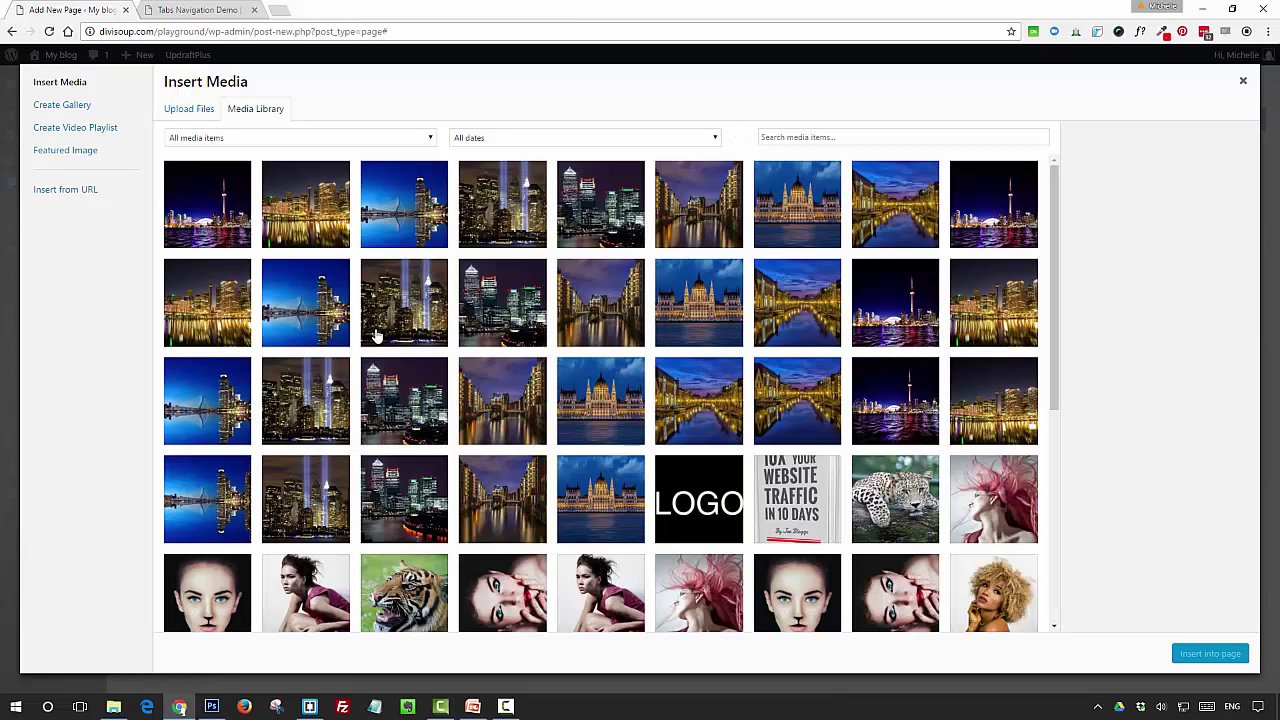
left_click(236, 231)
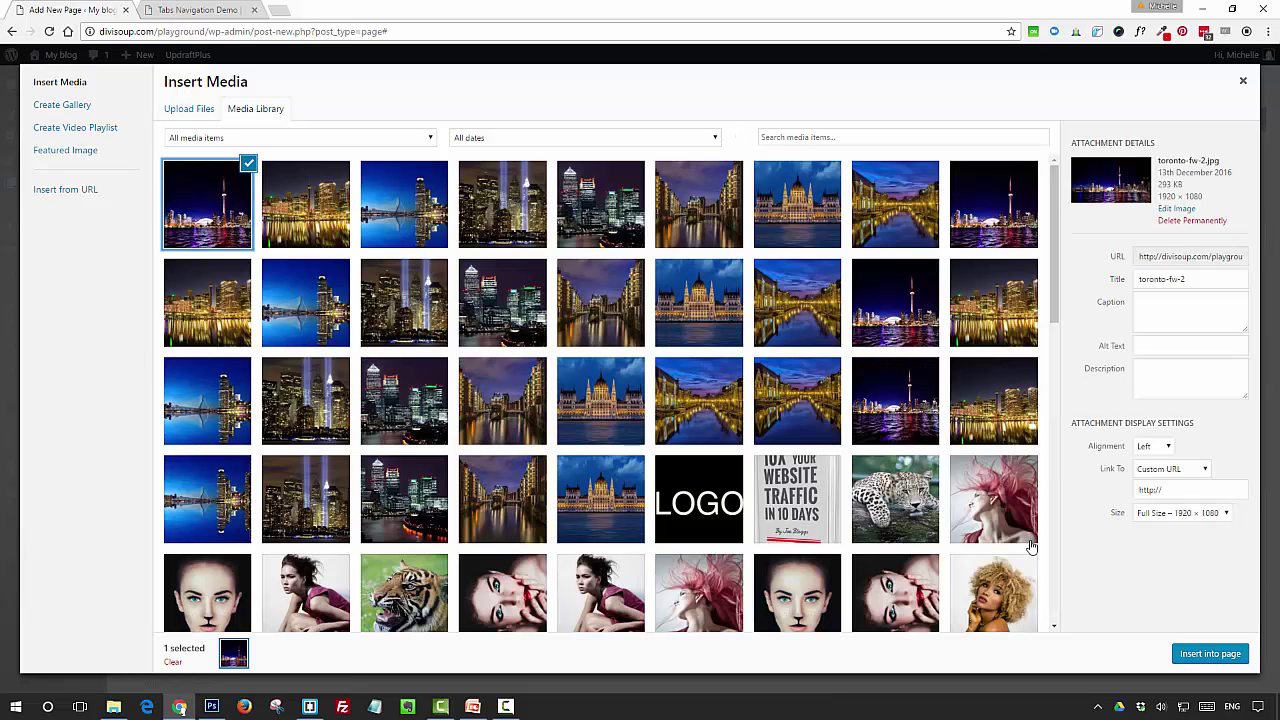
left_click(1211, 655)
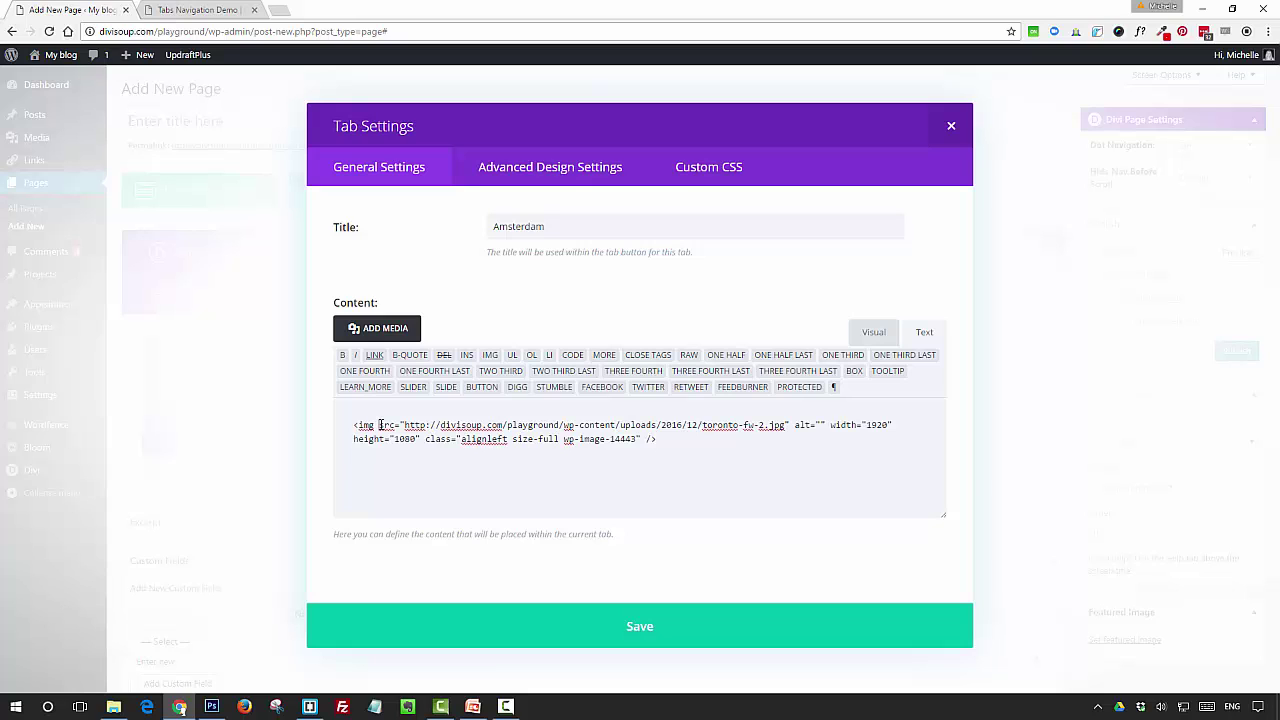
- Add class="ds-tabs-image" to the Amsterdam image's img tag, before src
left_click(379, 425)
type("class")
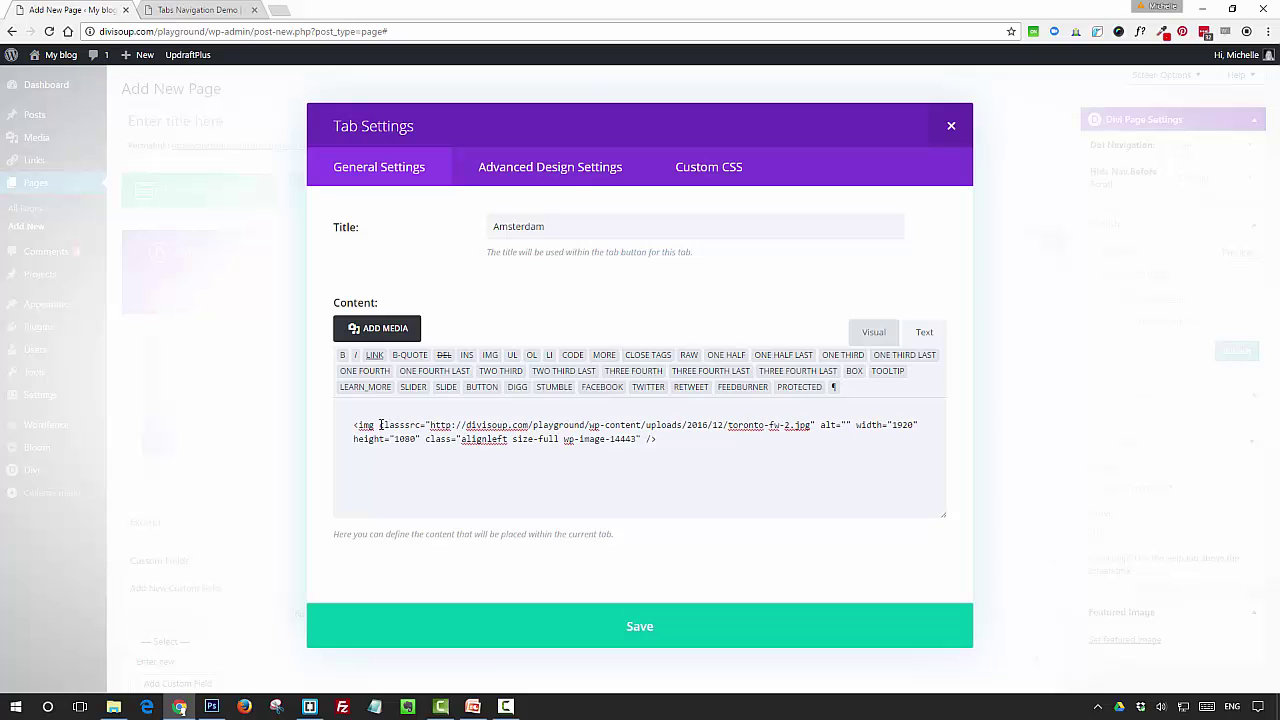
type("=\"ds-")
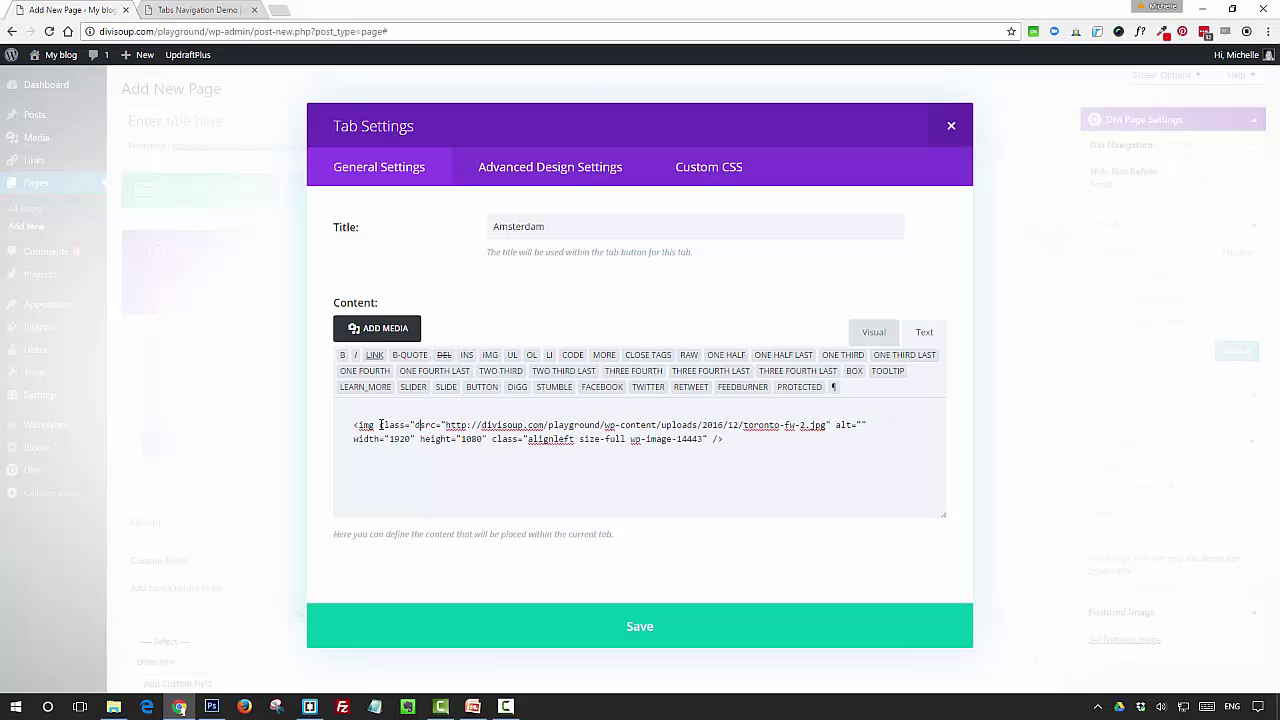
type("tabs-")
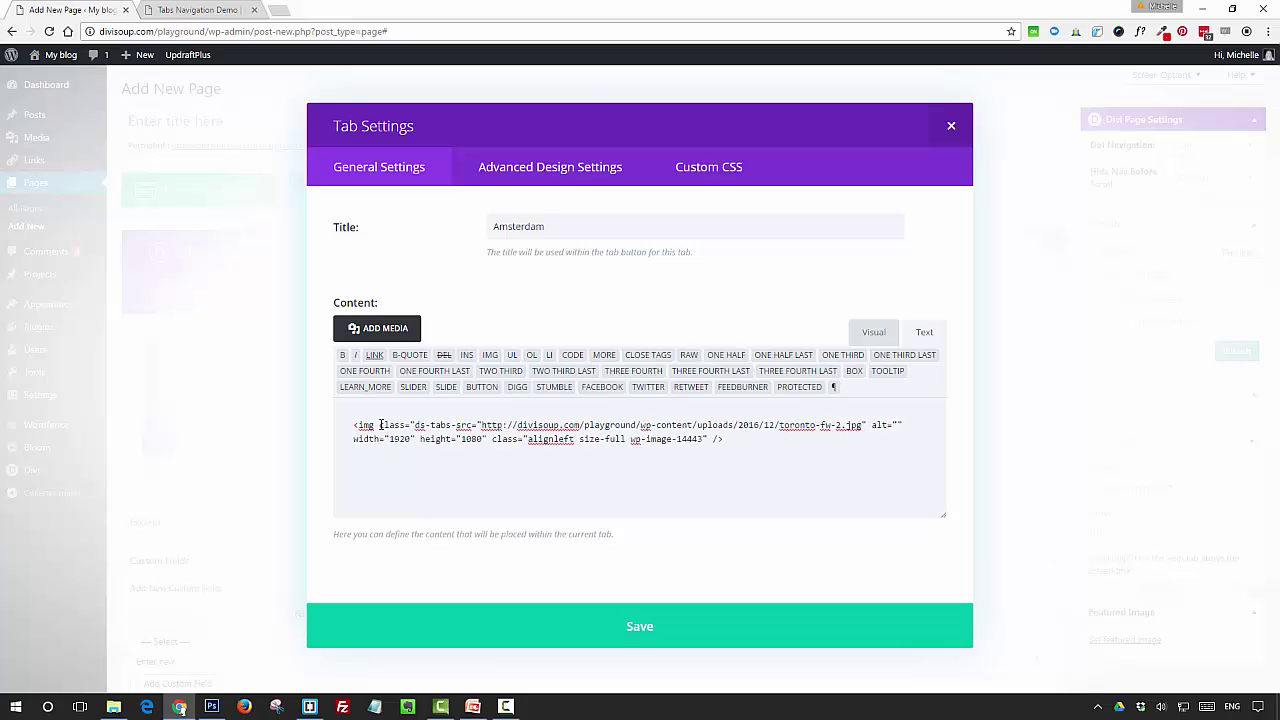
type("image")
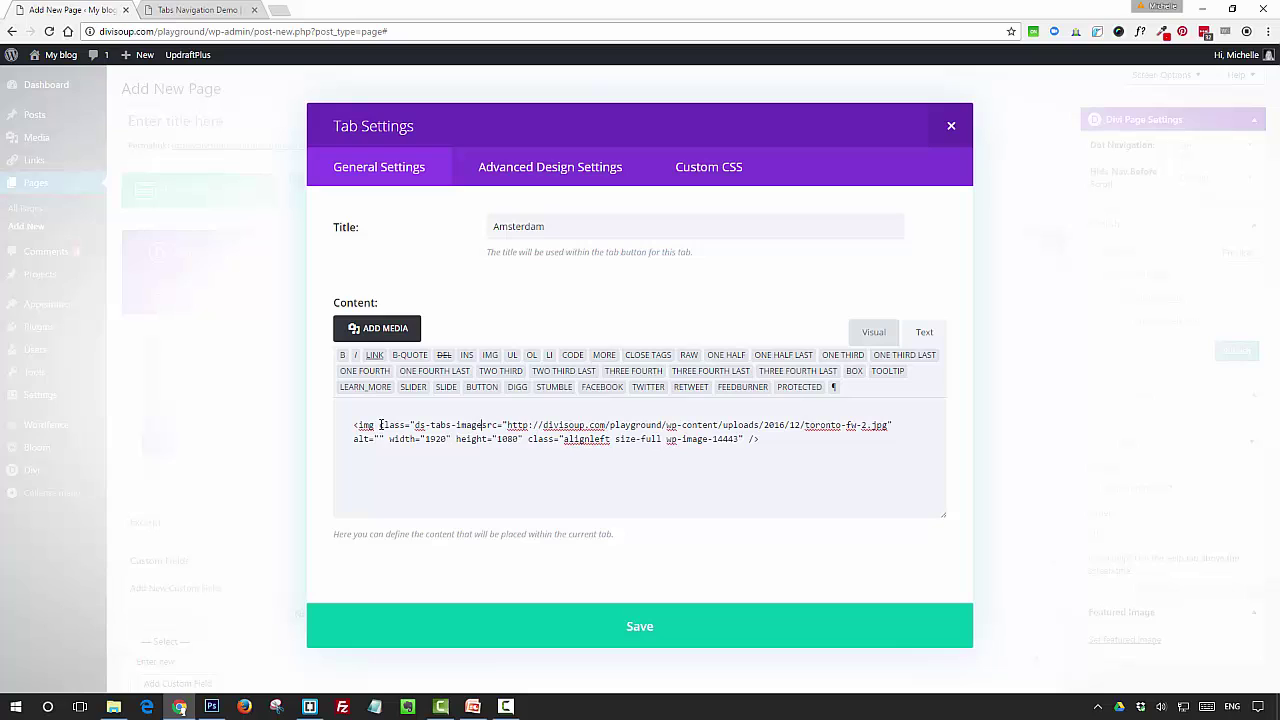
type("\"")
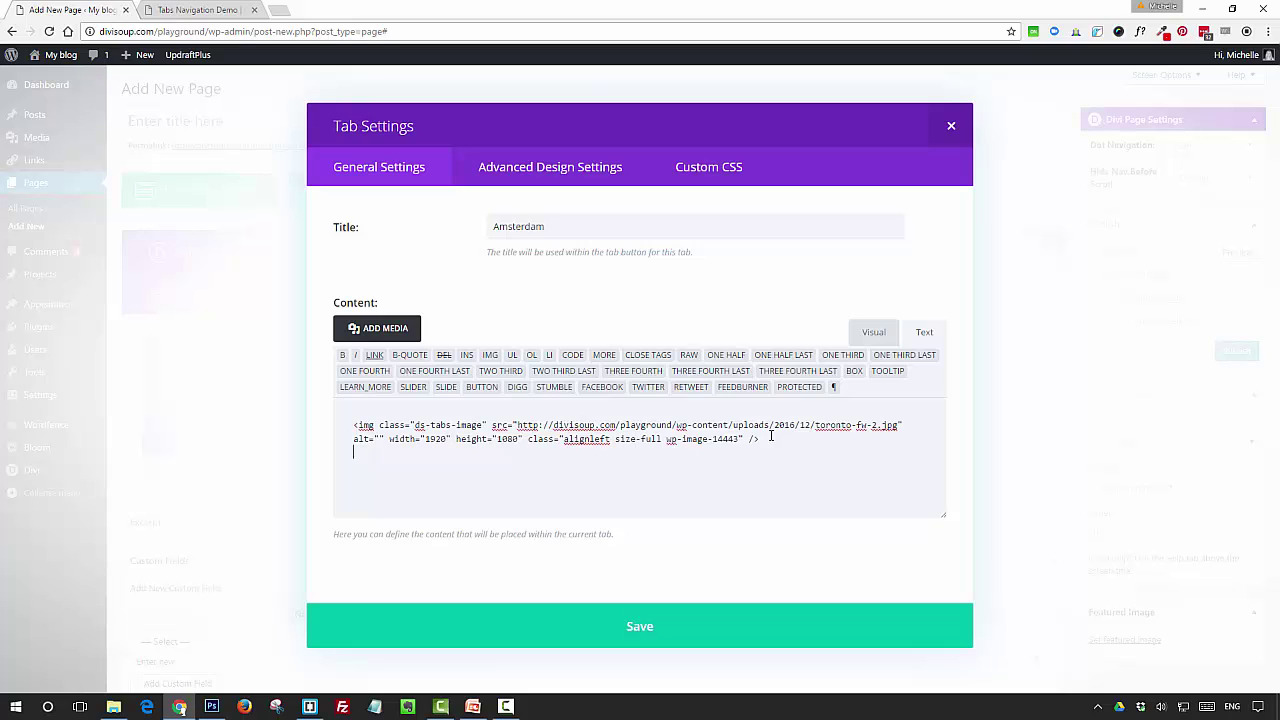
- Add a ds-tabs-text div with Amsterdam heading, 'Some text here' paragraph and Link, then save the tab
type("<div cl")
type("ass")
type("=\"ds-t")
type("abs-text\"")
type("<")
type("h2")
type(">Amster")
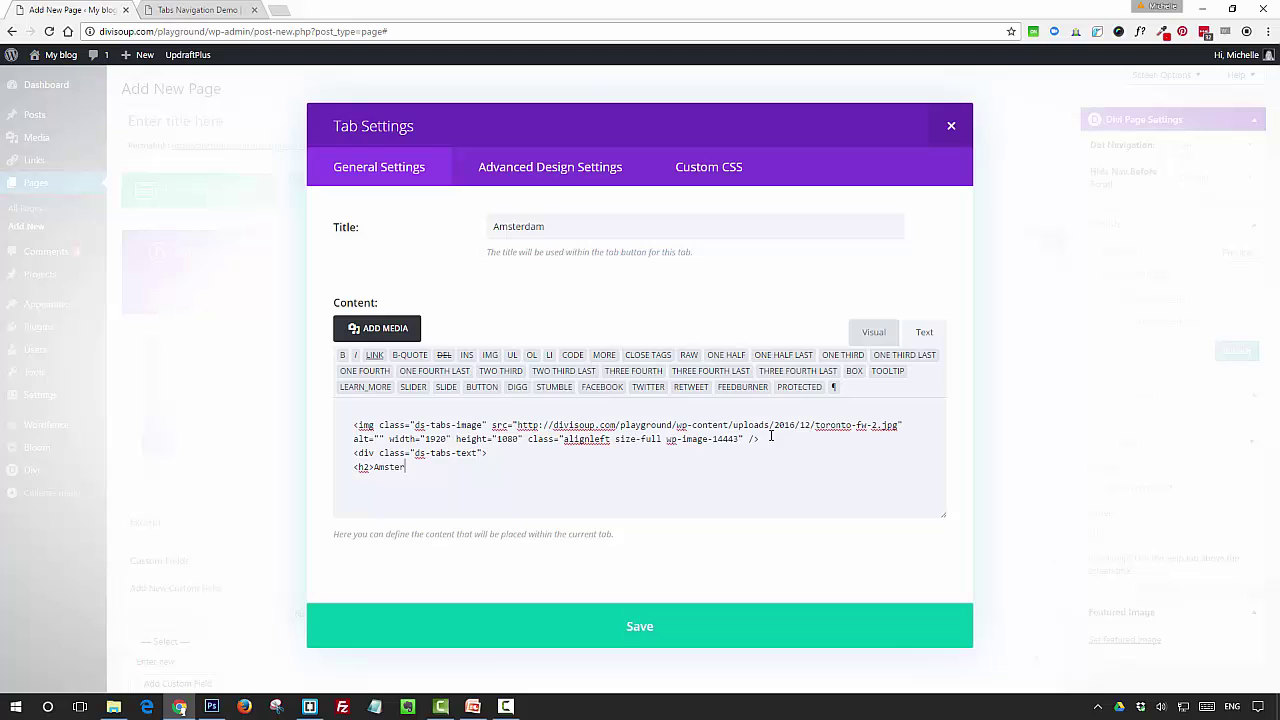
type("dam</h2> ")
type("<")
type("p")
type(" class=\"")
type("ds-tabs-bo")
type("dy\"")
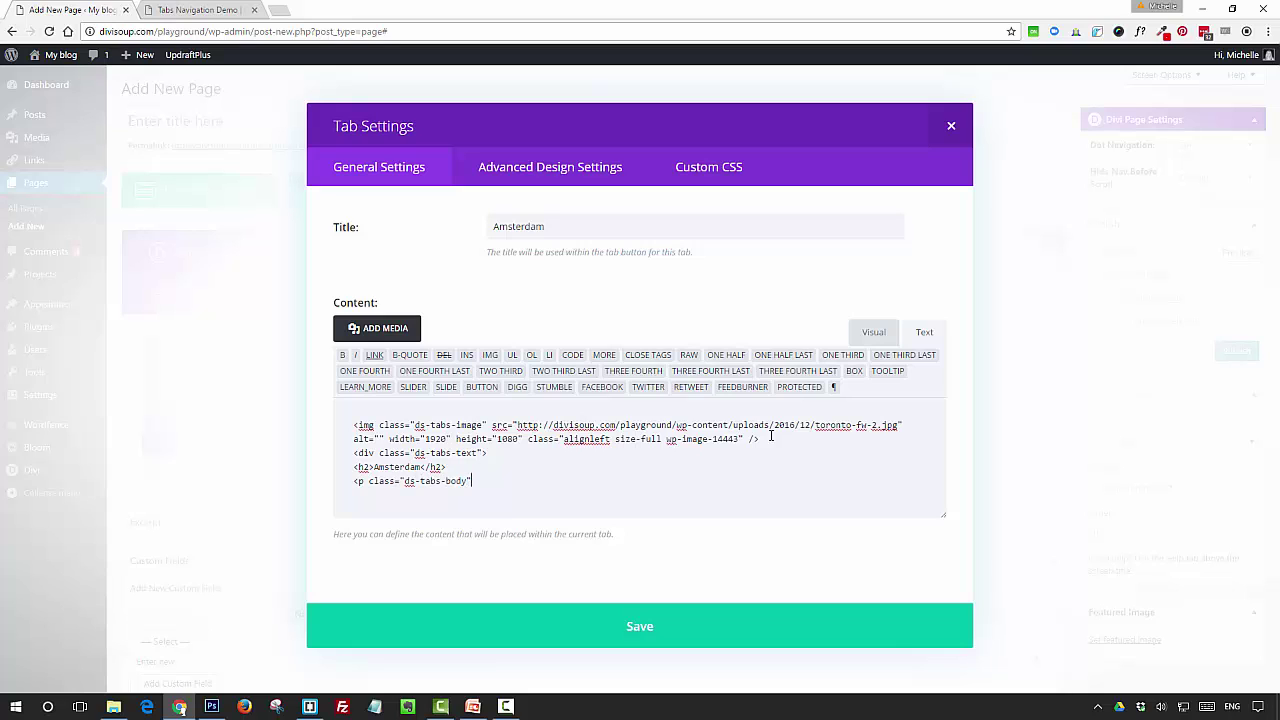
type(">Some text here</p>")
key("Return")
type("<a h")
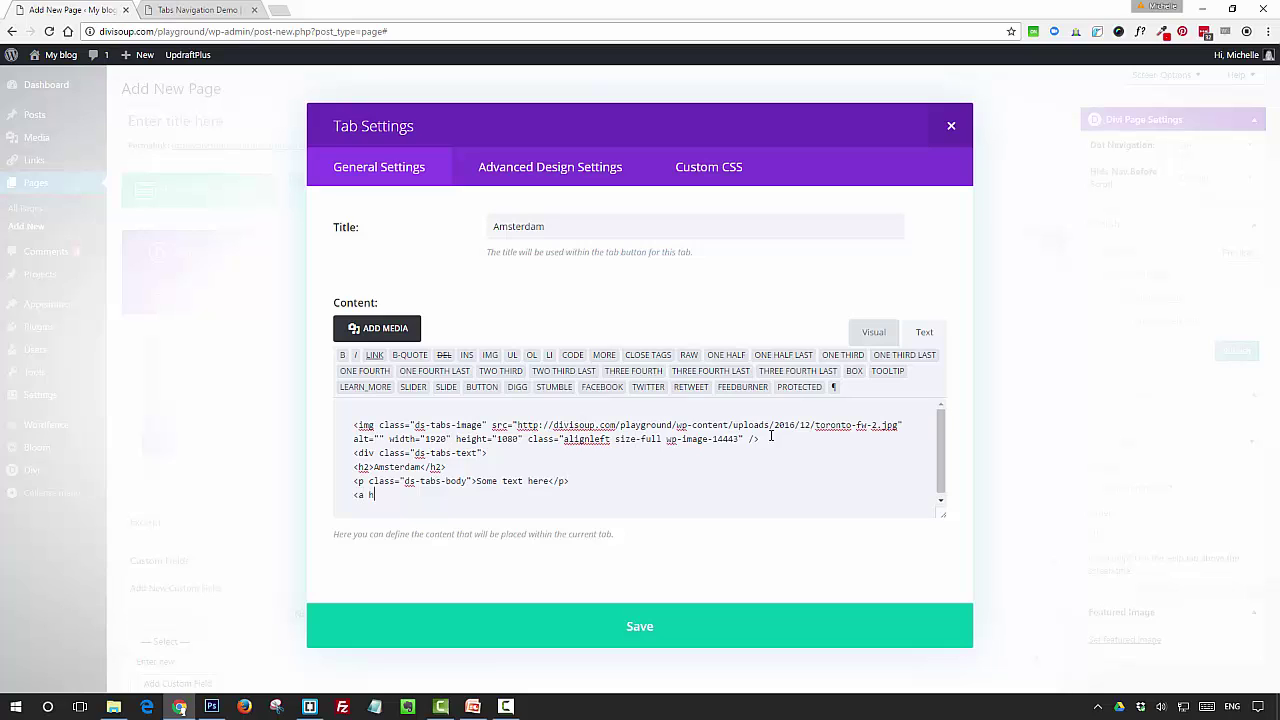
type("ref=\"#\">Link</a>")
key("Return")
type("</div>")
left_click(657, 633)
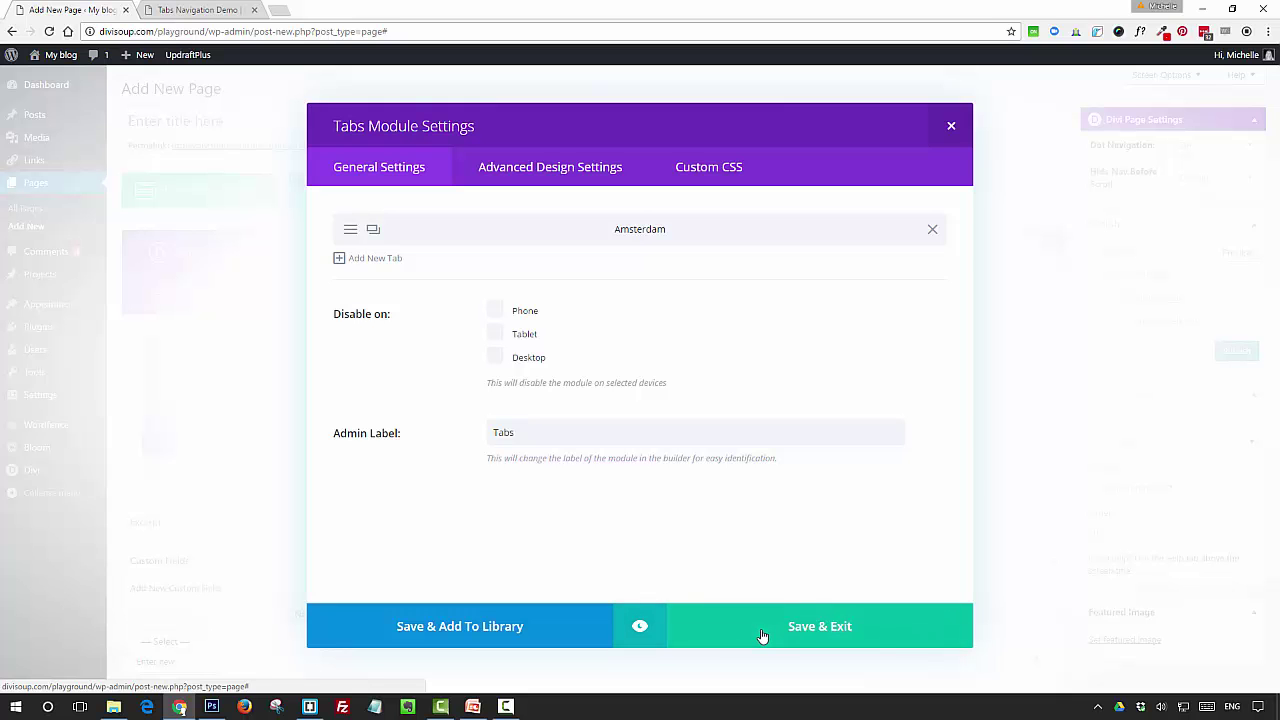
- Save and close the Tabs module, then check the Amsterdam tab's hidden body text in the preview
left_click(831, 625)
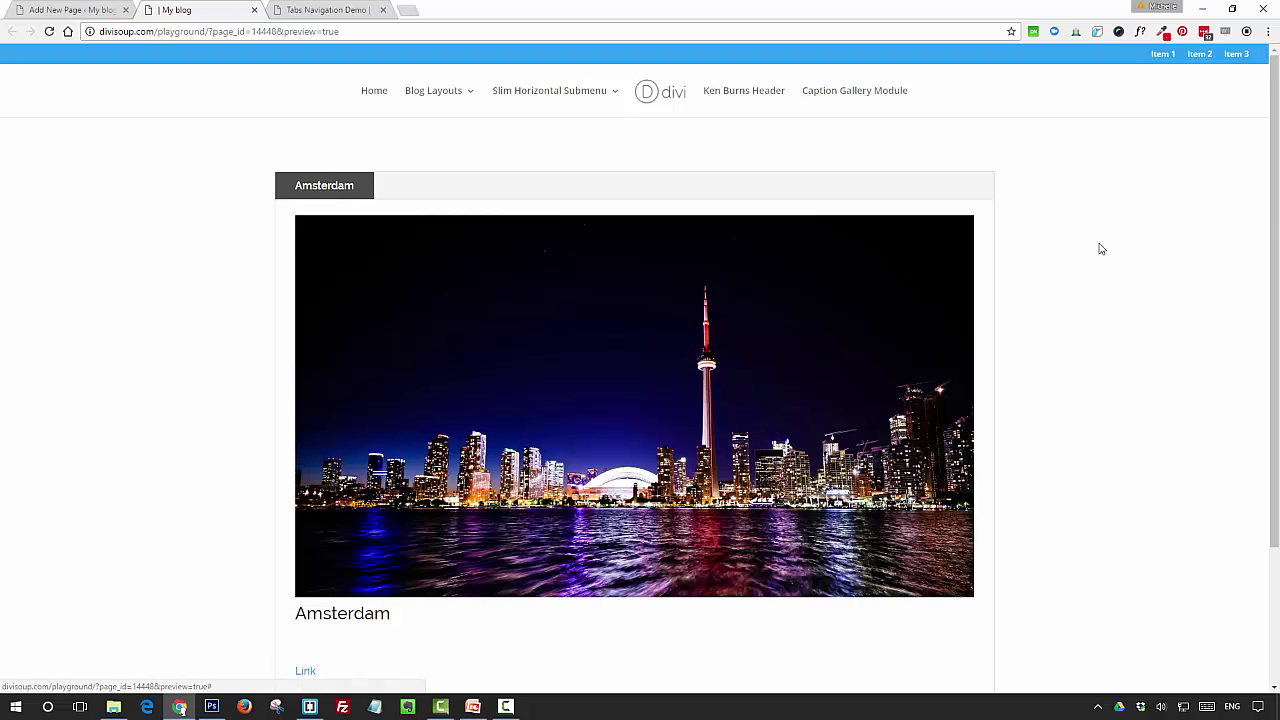
scroll(1268, 215, "down", 1)
scroll(1106, 434, "down", 1)
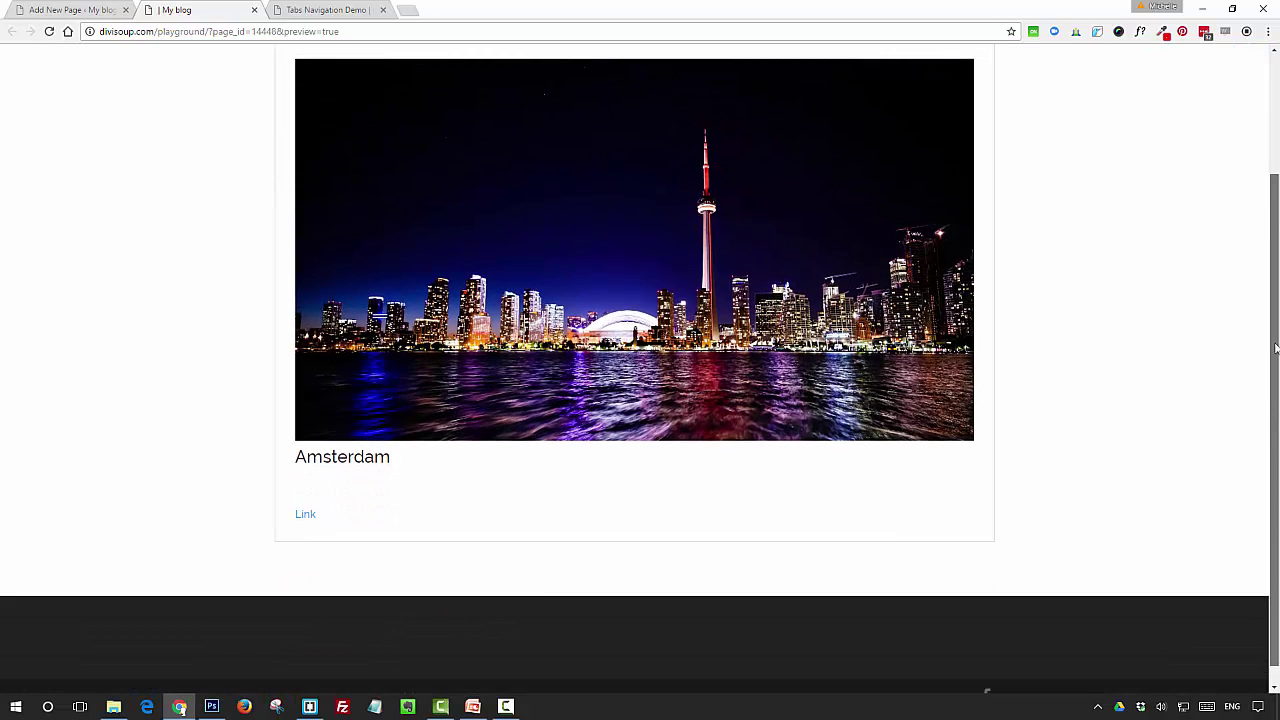
left_click_drag(291, 485, 425, 495)
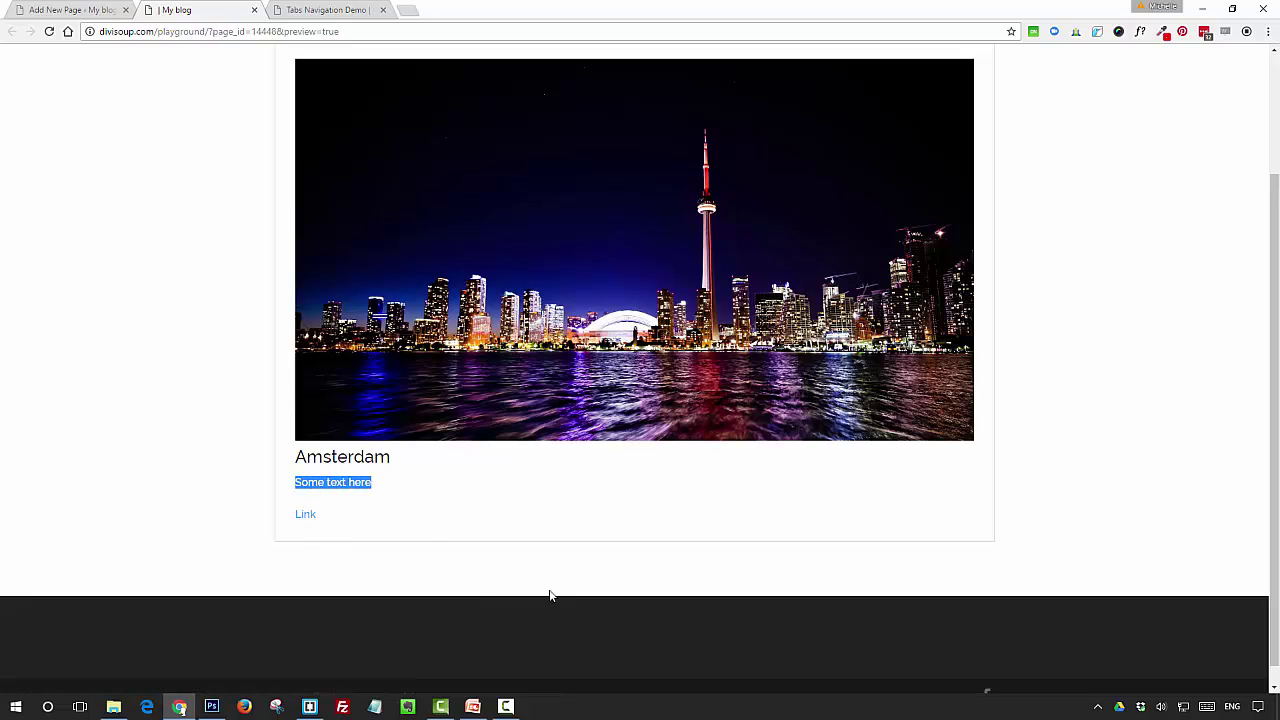
scroll(557, 557, "up", 2)
left_click(1123, 325)
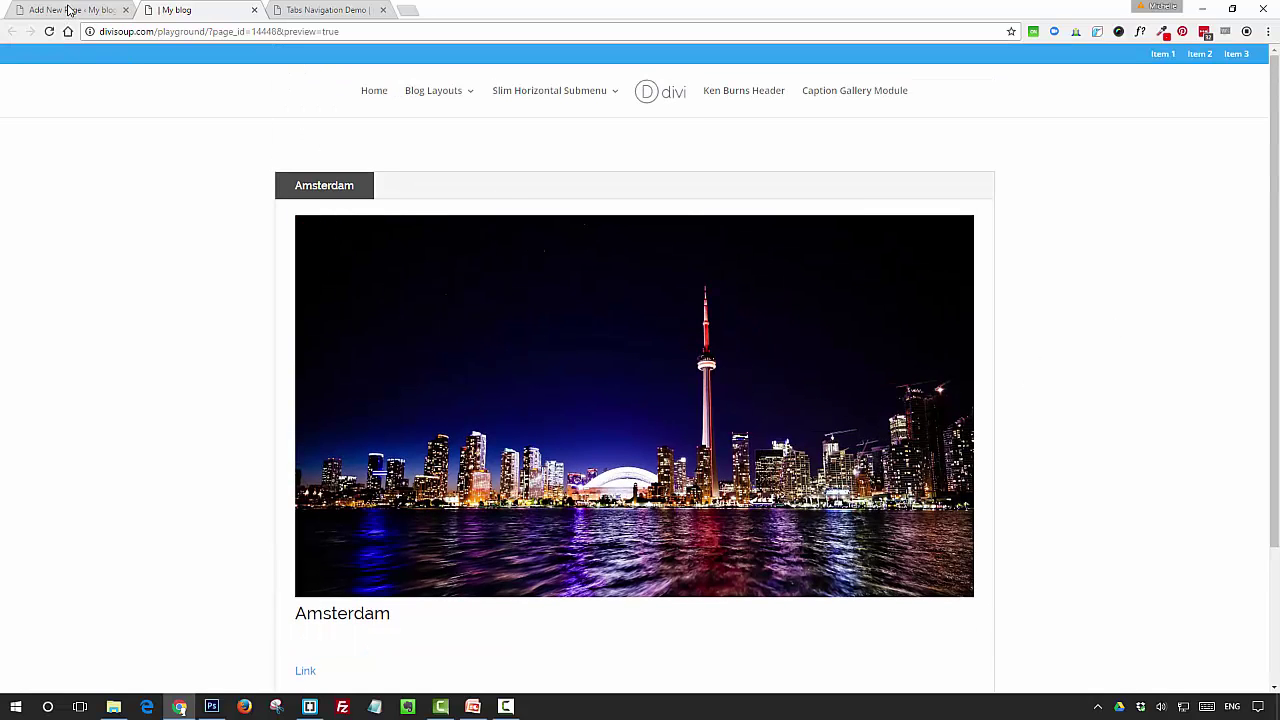
left_click(69, 9)
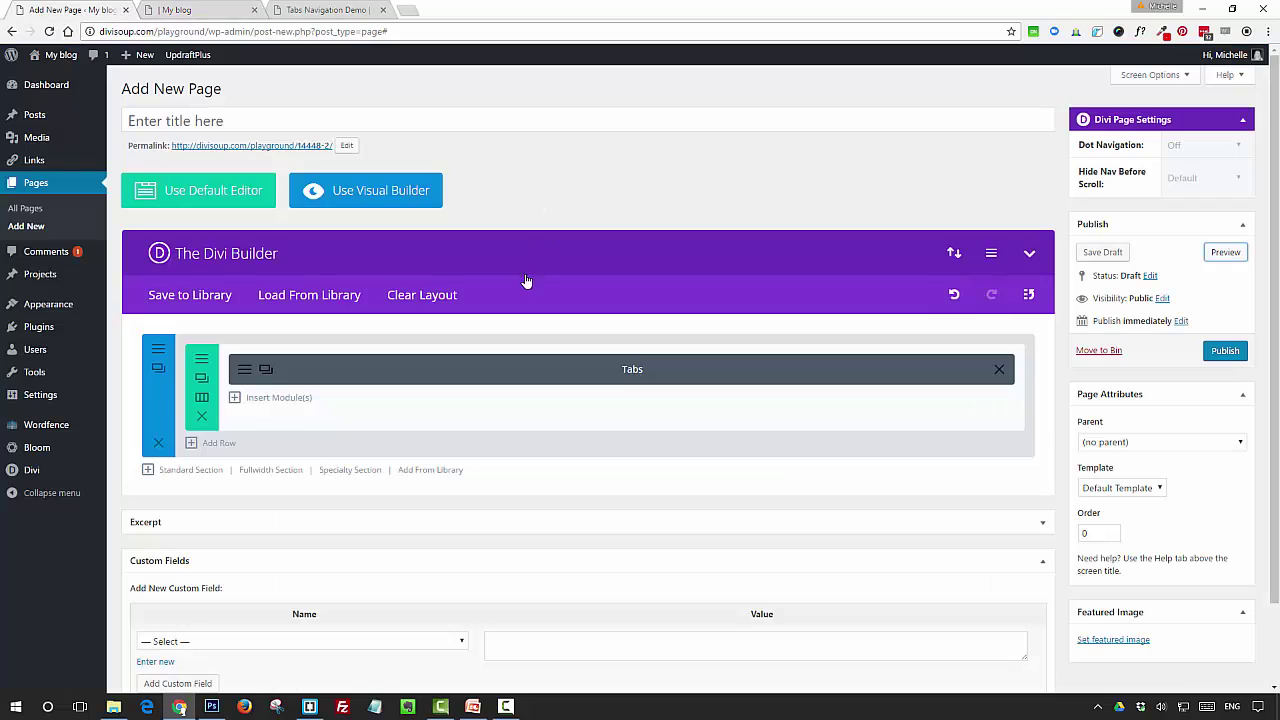
left_click(246, 371)
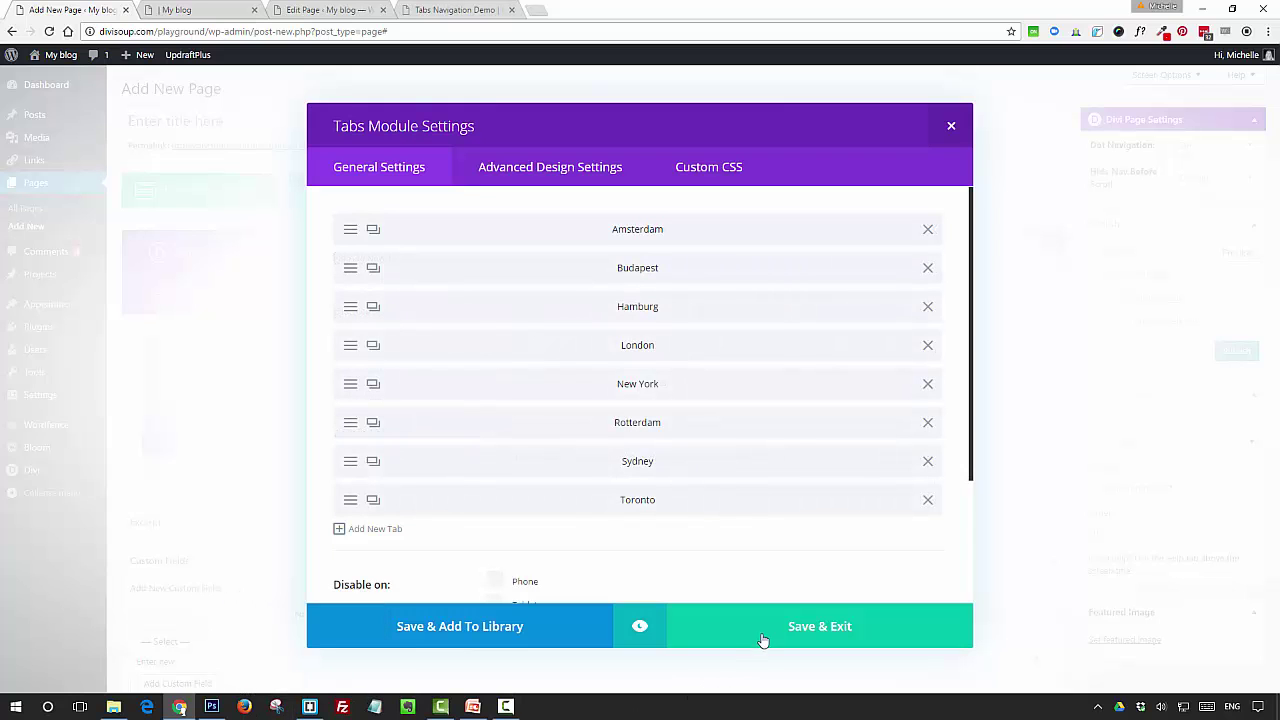
left_click(865, 645)
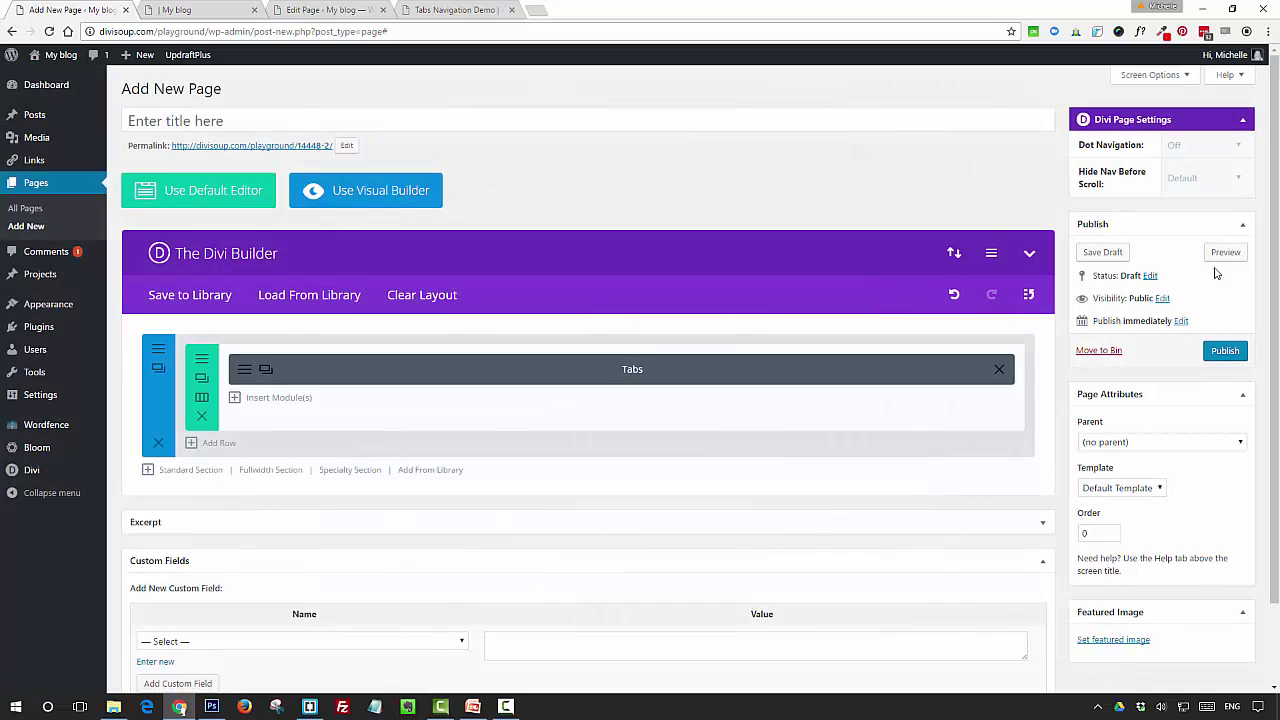
- Preview the page's Budapest, Hamburg and London tabs, then bring up Tabs Navigation Layout.css in Brackets
left_click(1225, 254)
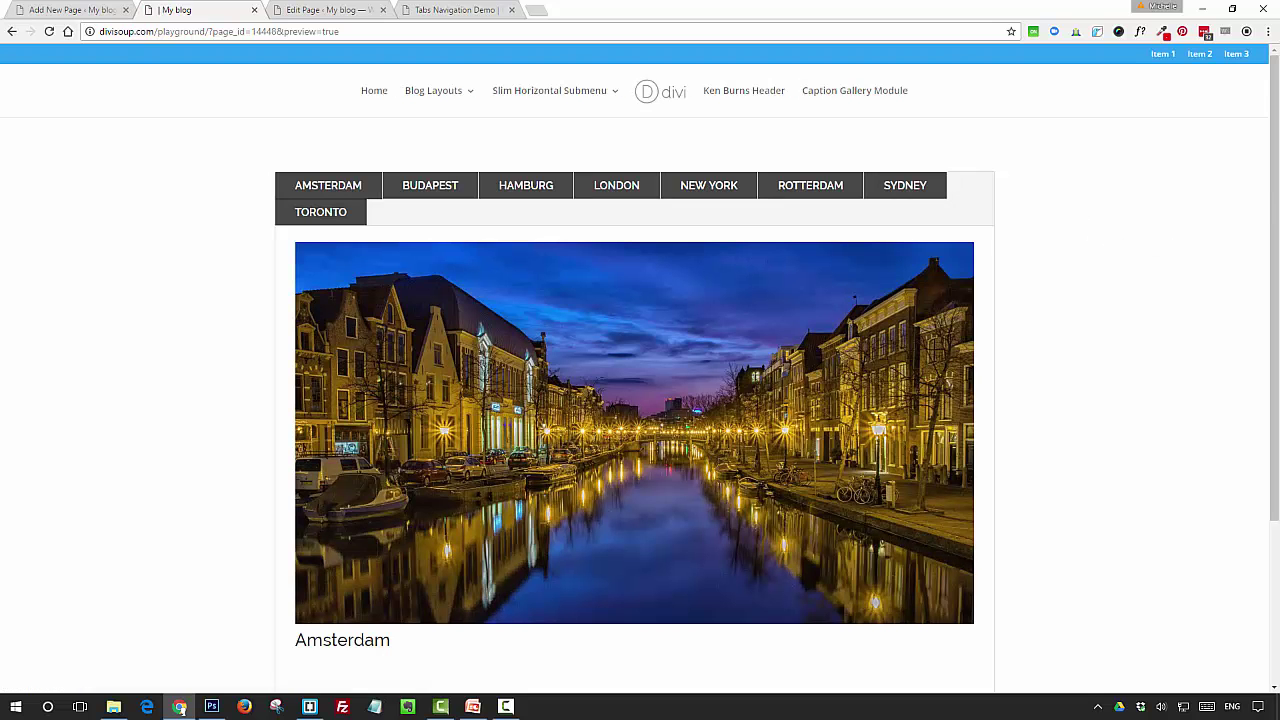
left_click(451, 192)
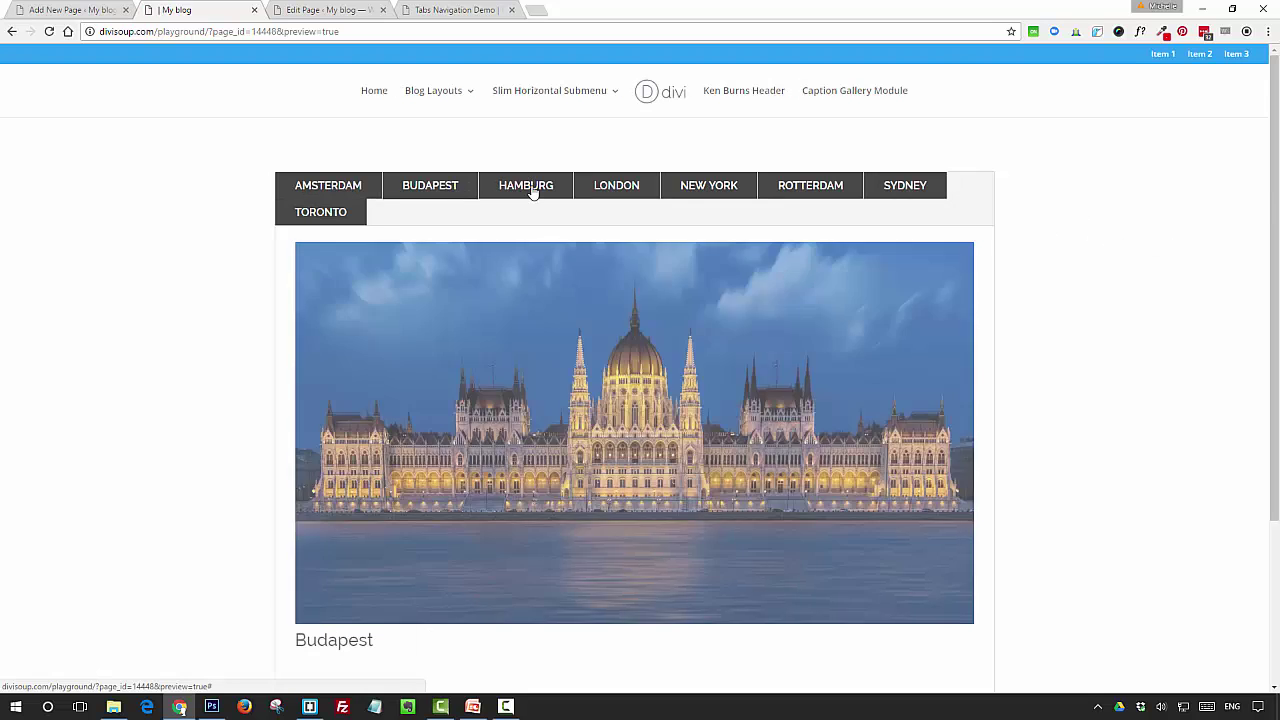
left_click(533, 192)
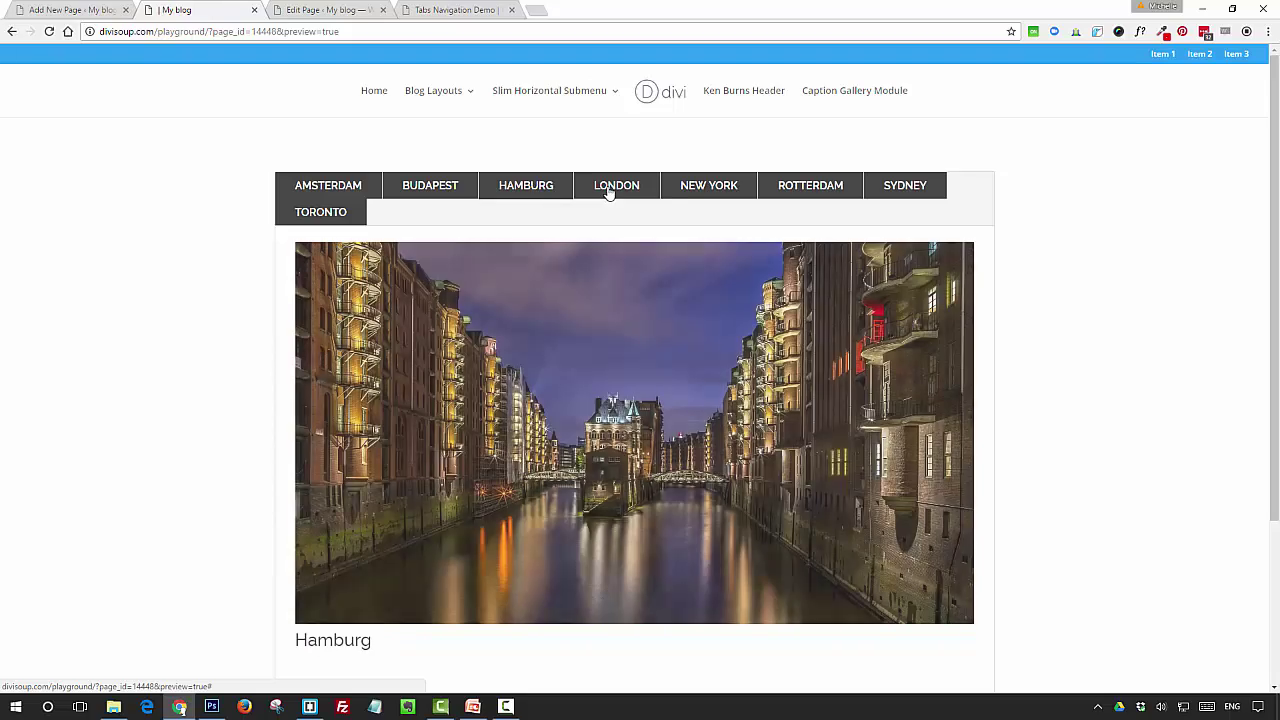
left_click(610, 192)
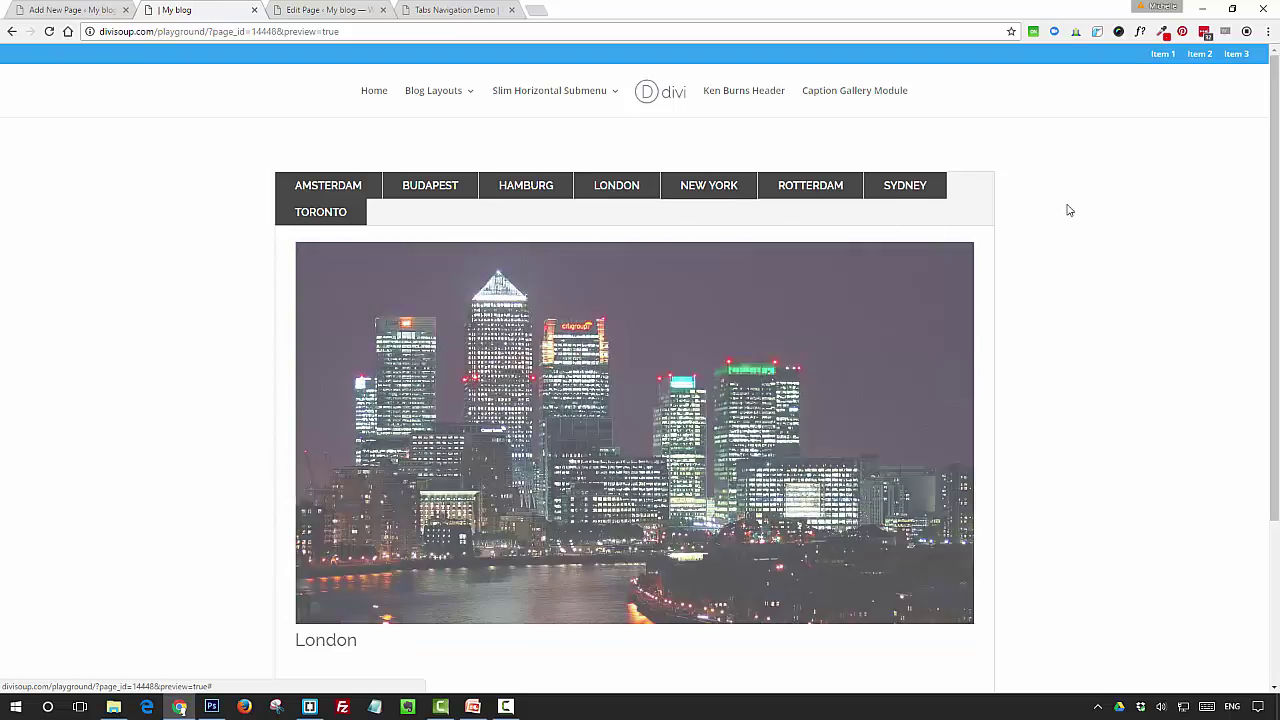
scroll(330, 625, "down", 1)
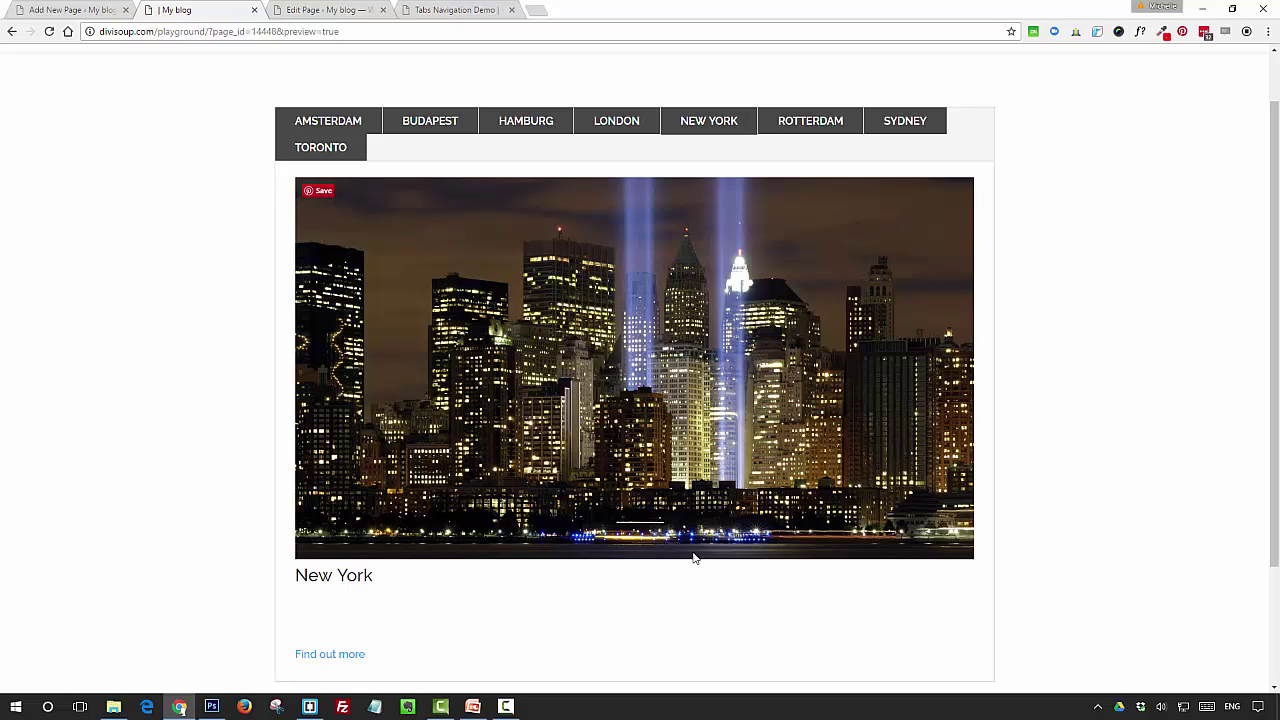
left_click(310, 707)
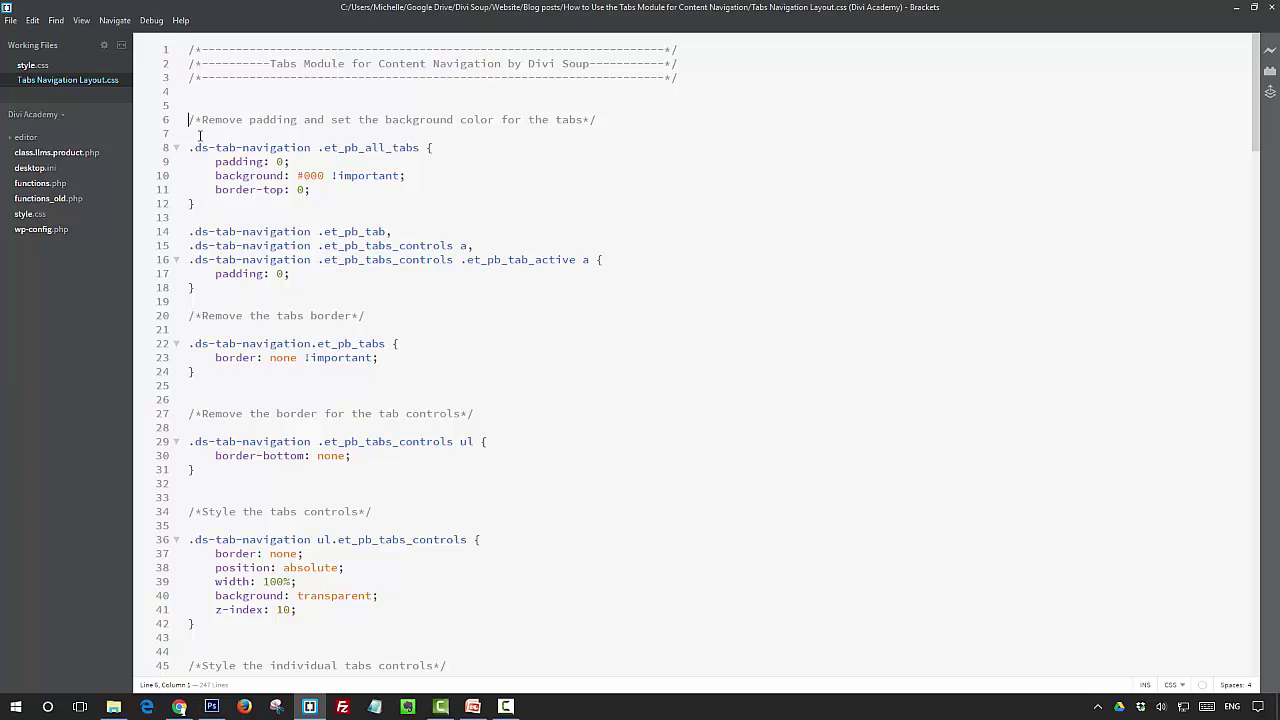
left_click_drag(189, 119, 228, 288)
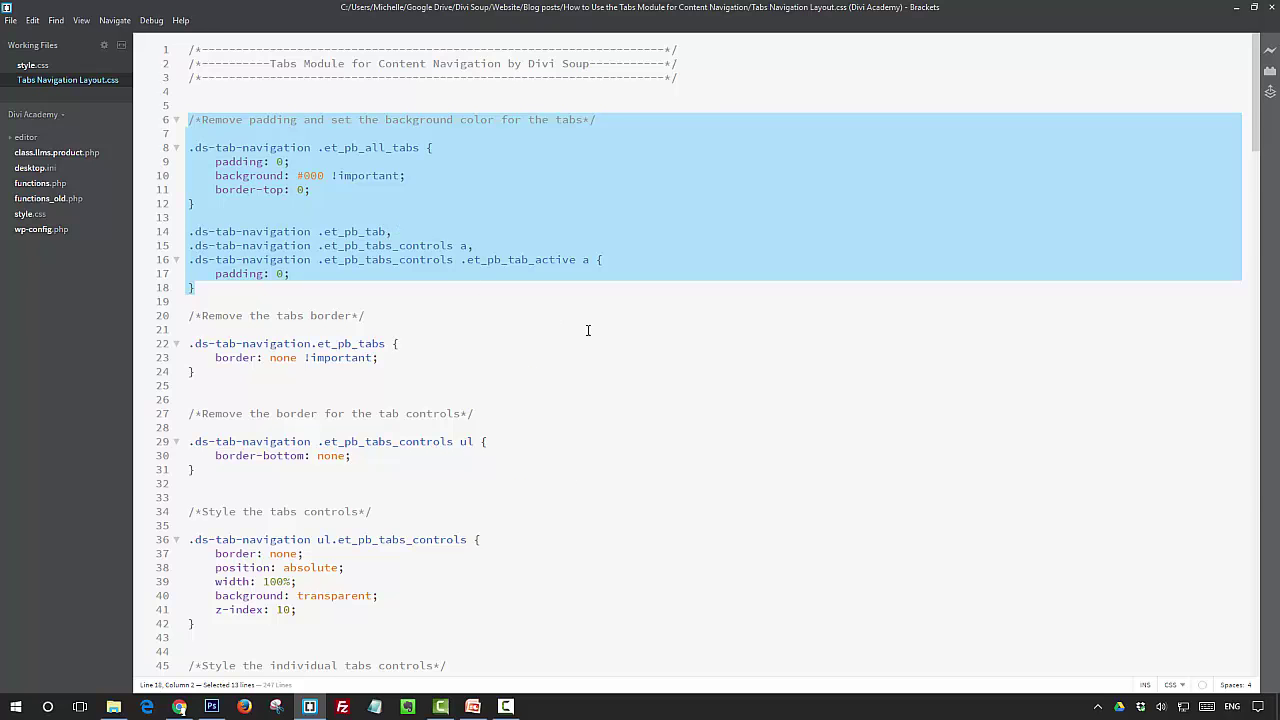
scroll(600, 300, "down", 5)
left_click(802, 314)
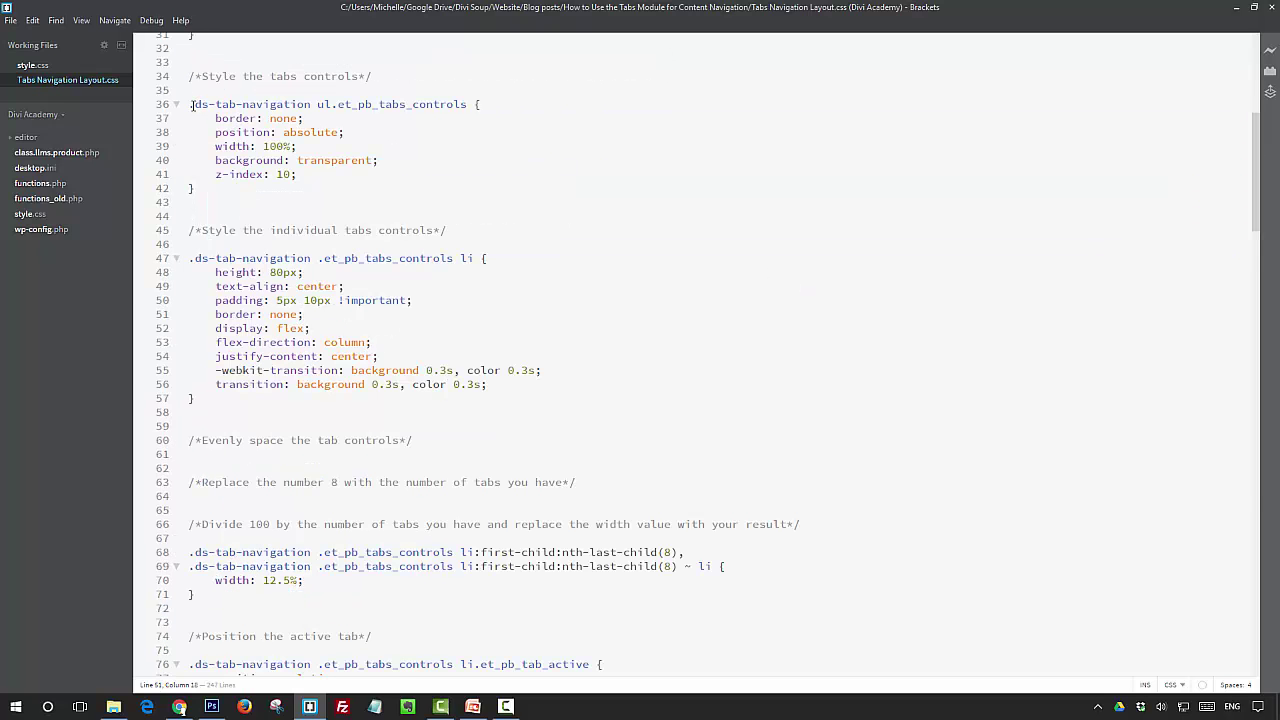
left_click_drag(186, 104, 251, 409)
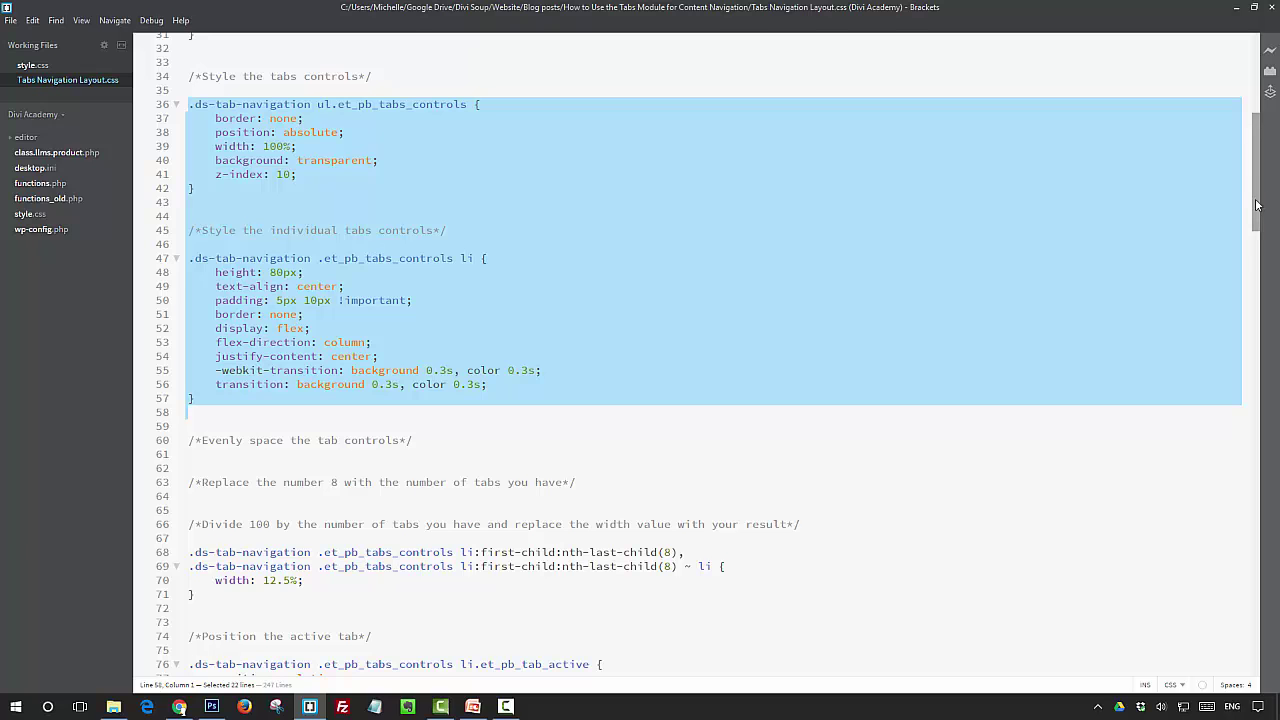
scroll(963, 285, "down", 10)
left_click(250, 211)
- Highlight the tab width, active tab positioning and bottom line effect and animation rules
left_click_drag(189, 155, 280, 197)
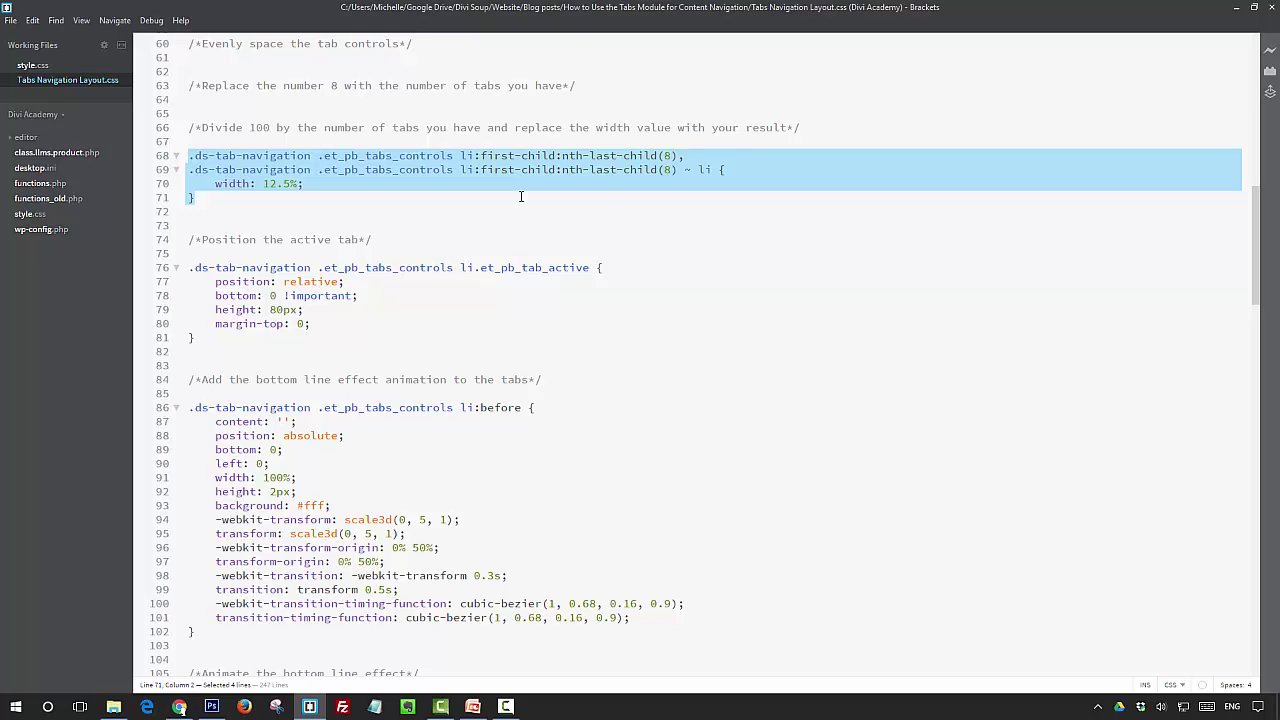
left_click_drag(189, 267, 190, 351)
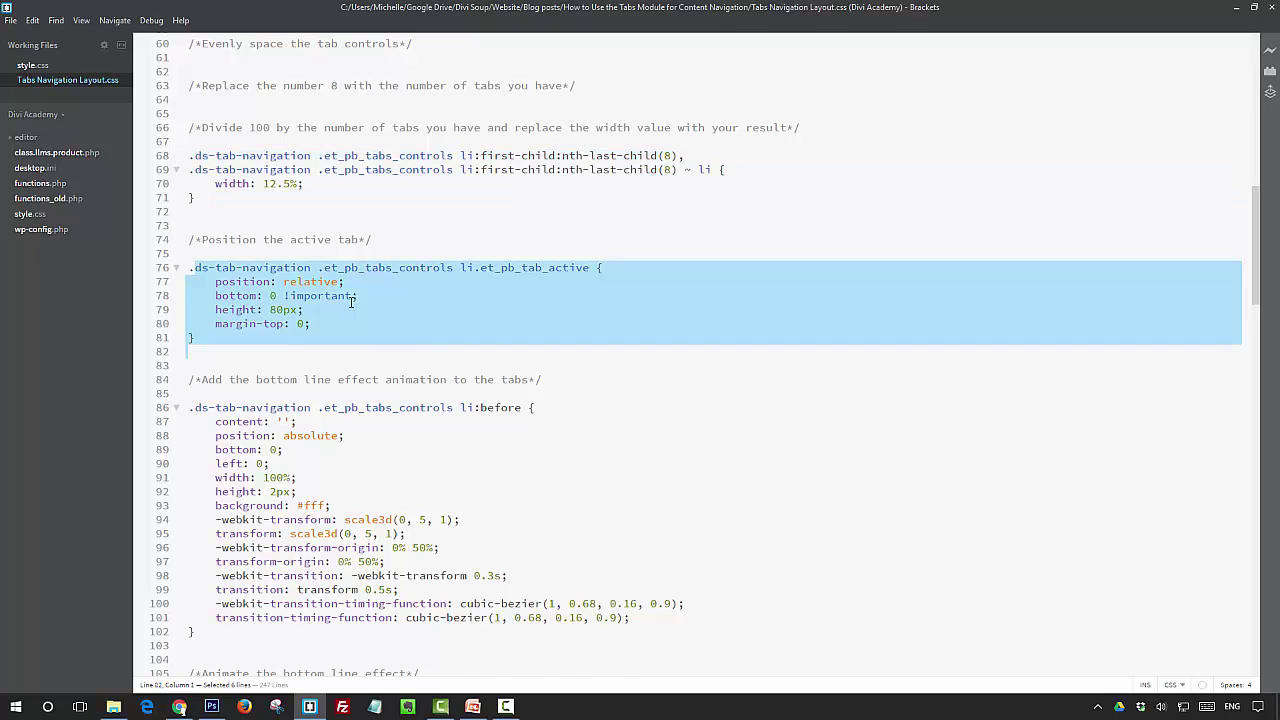
scroll(403, 312, "down", 1)
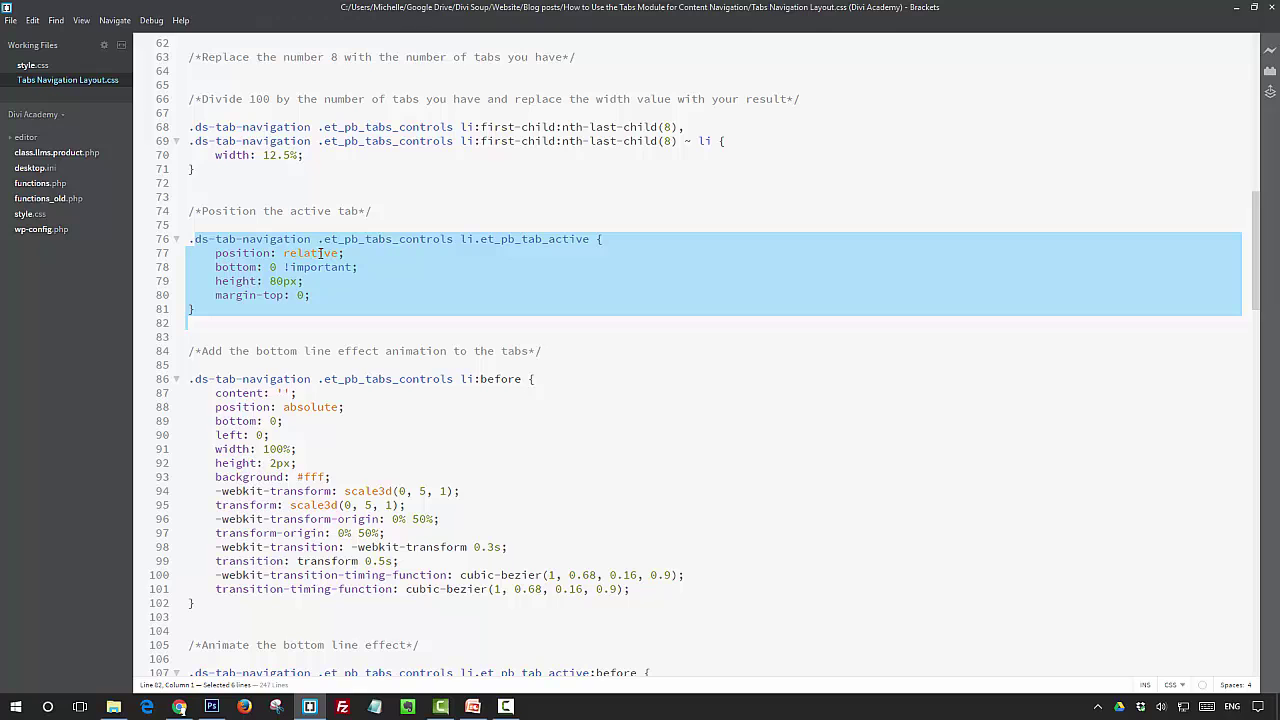
left_click_drag(188, 378, 261, 612)
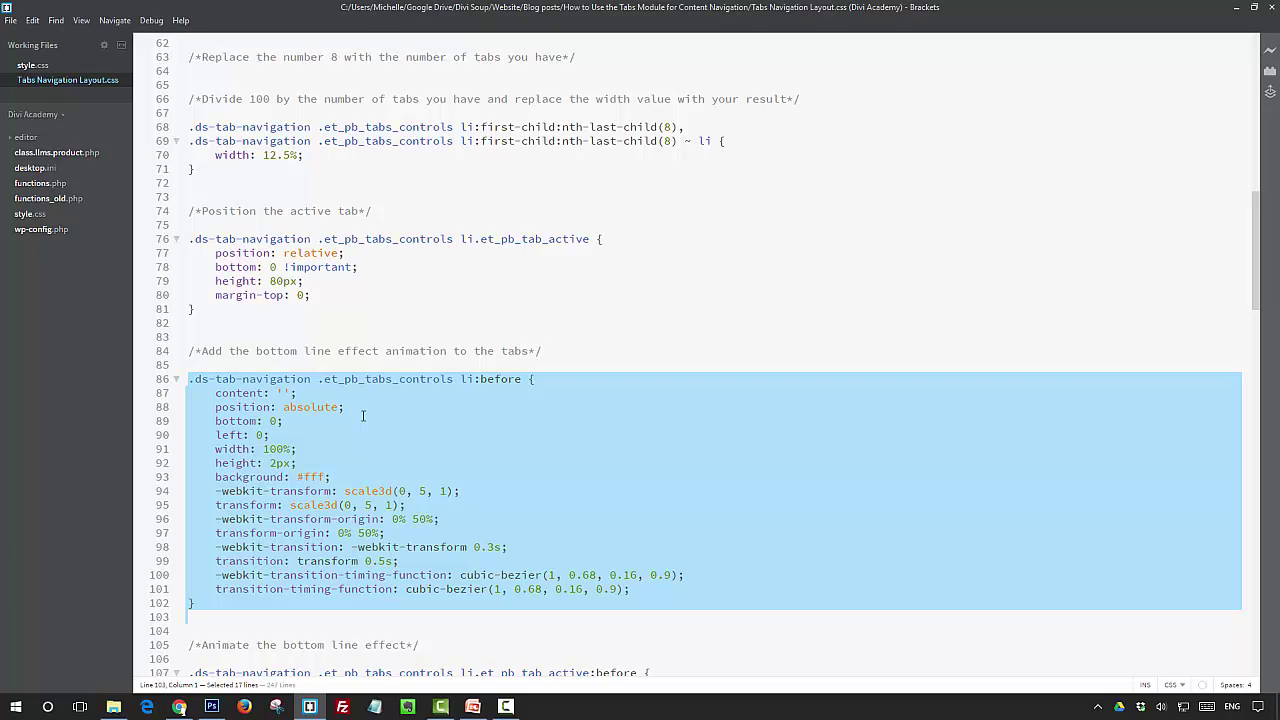
scroll(1267, 334, "down", 5)
left_click_drag(189, 462, 177, 113)
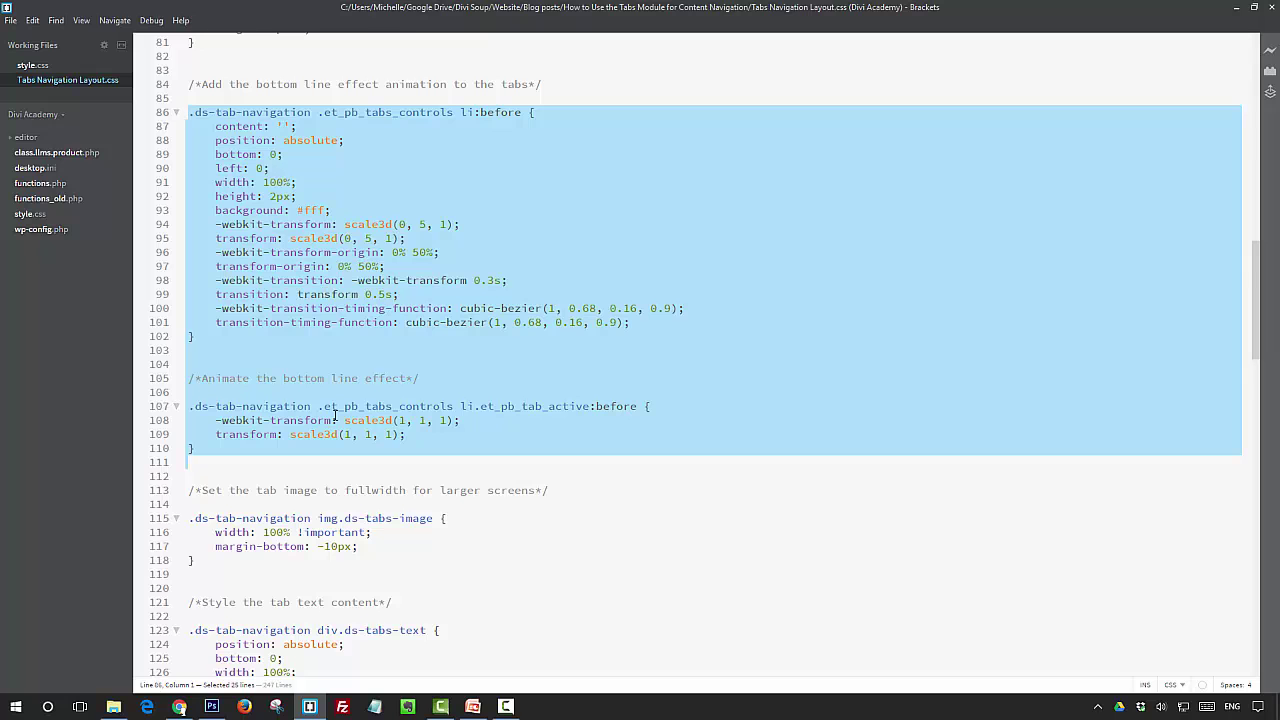
scroll(1258, 311, "down", 5)
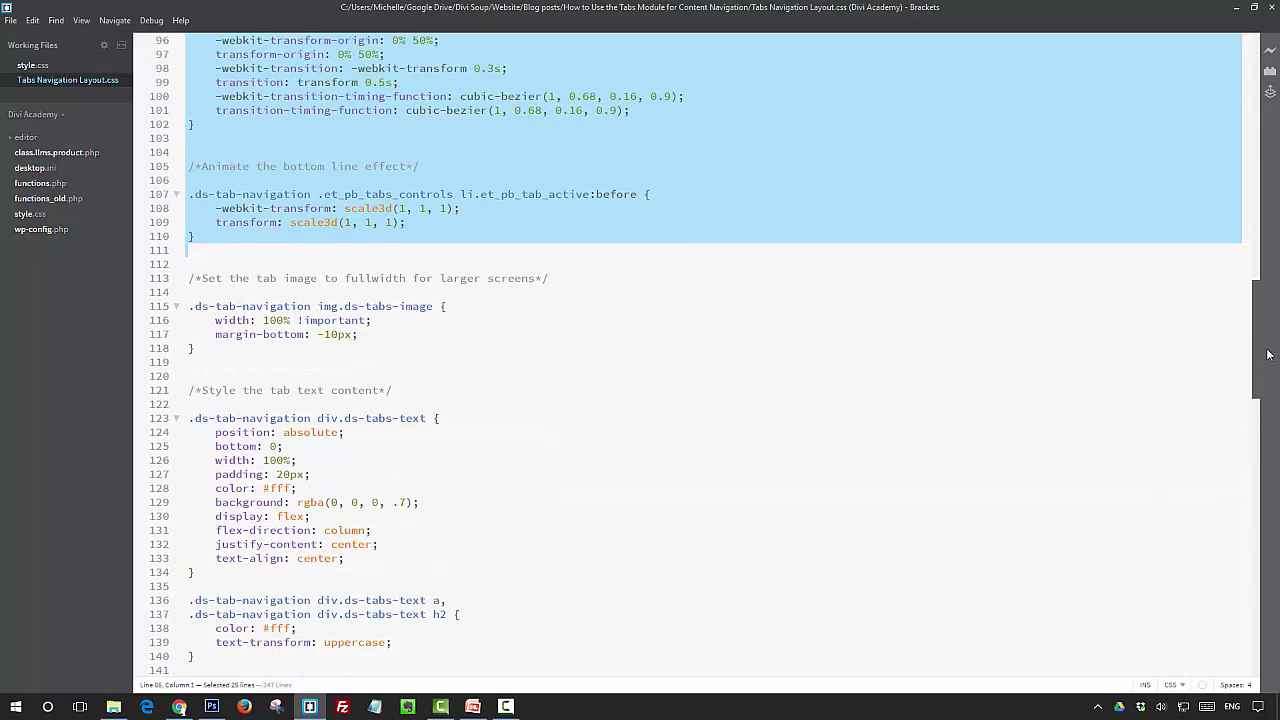
left_click(268, 296)
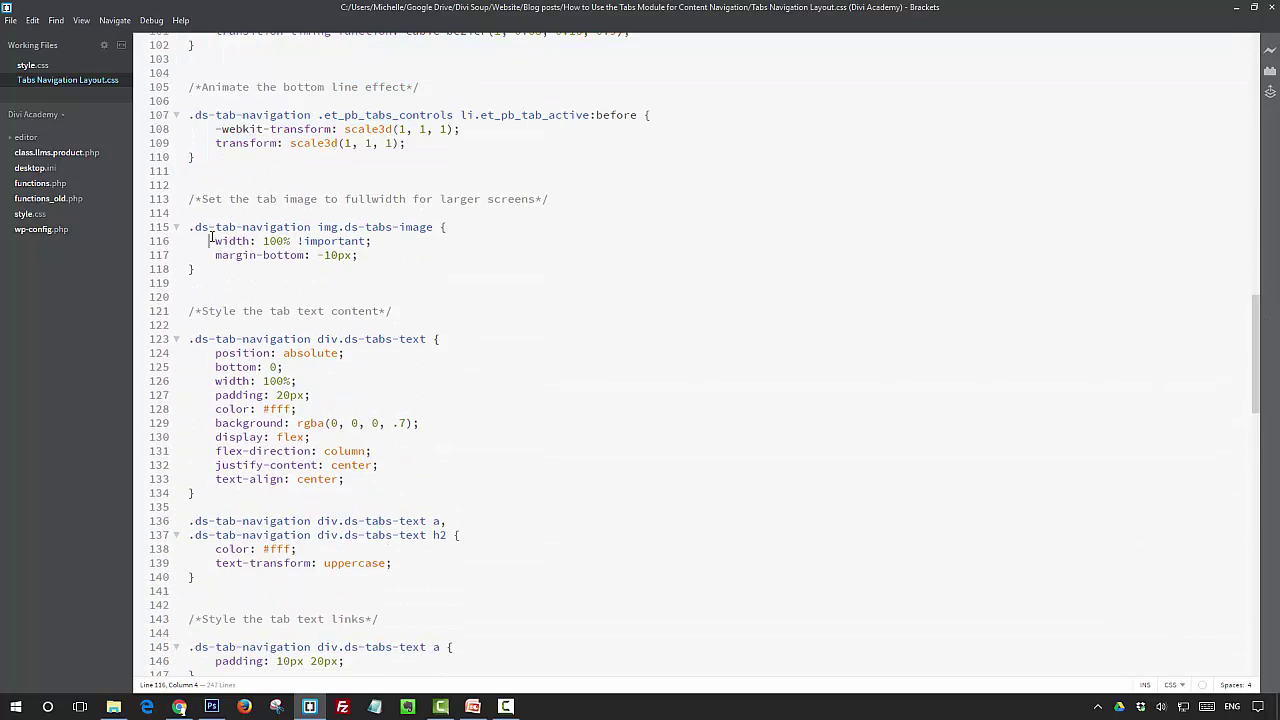
- Highlight the full-width image width, tab text content and smaller-screen media query rules
left_click_drag(208, 241, 382, 241)
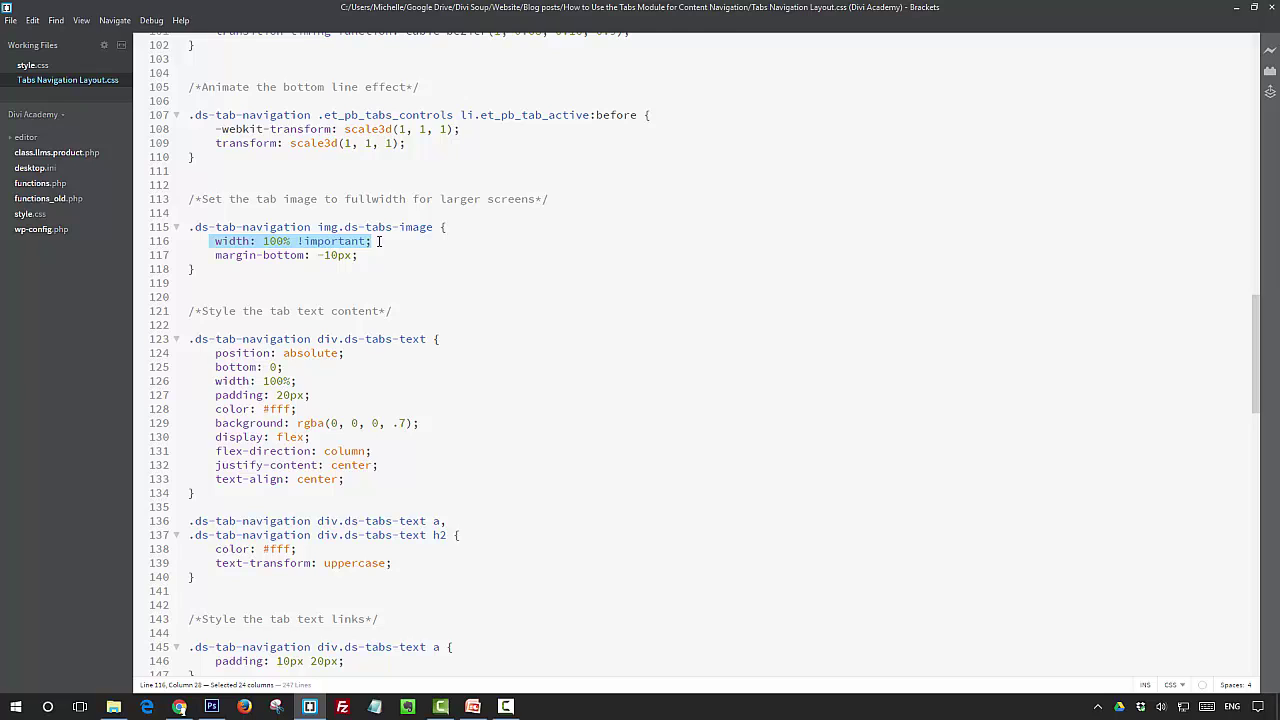
left_click_drag(187, 339, 210, 590)
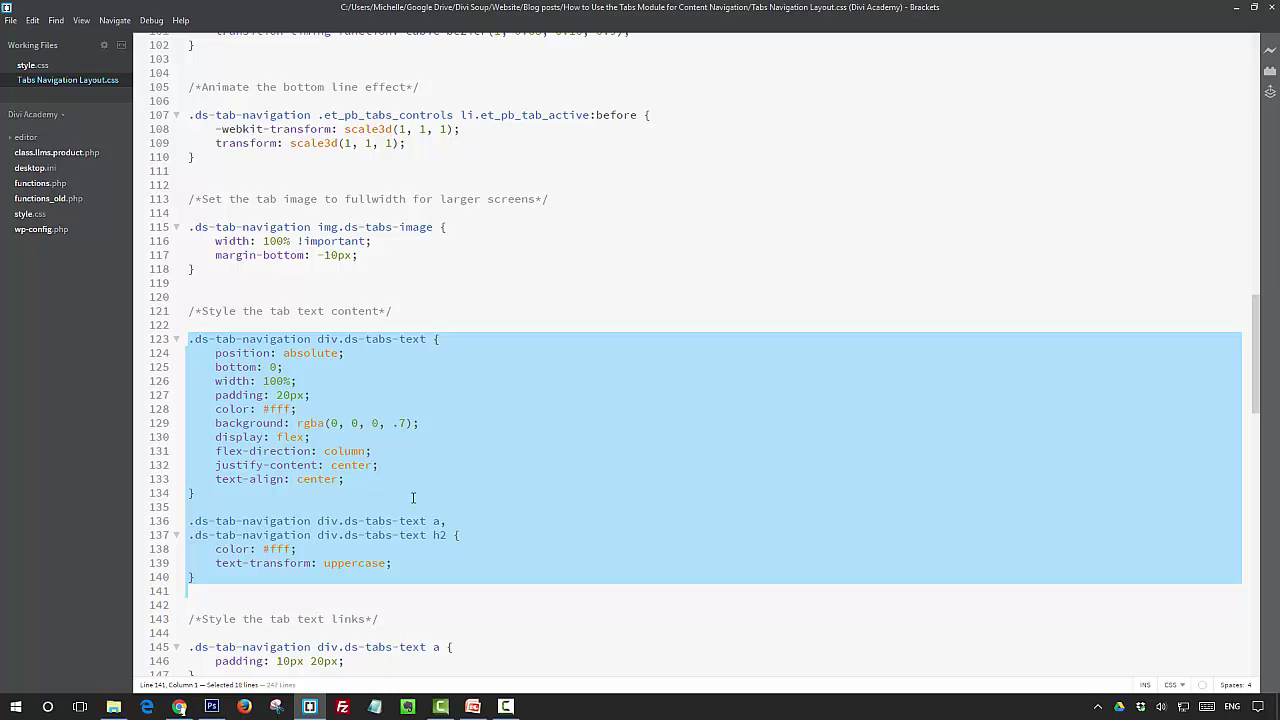
scroll(514, 428, "down", 10)
left_click_drag(188, 301, 240, 648)
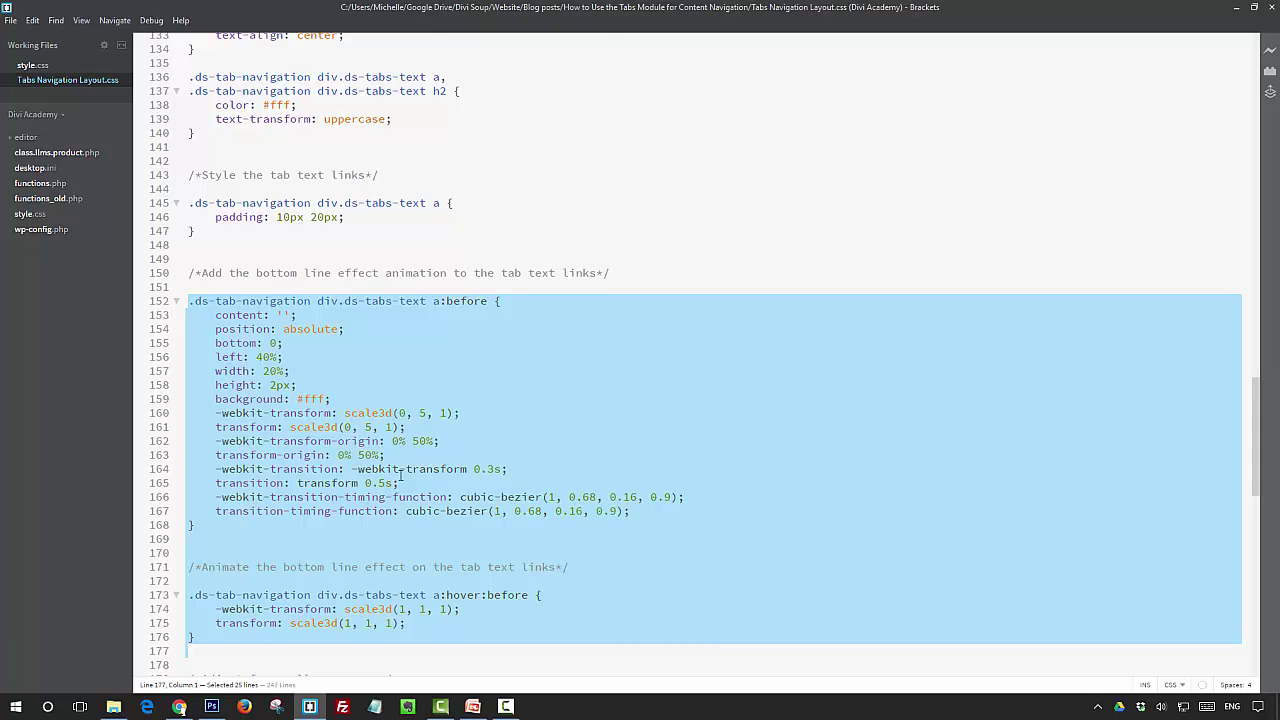
scroll(383, 476, "down", 11)
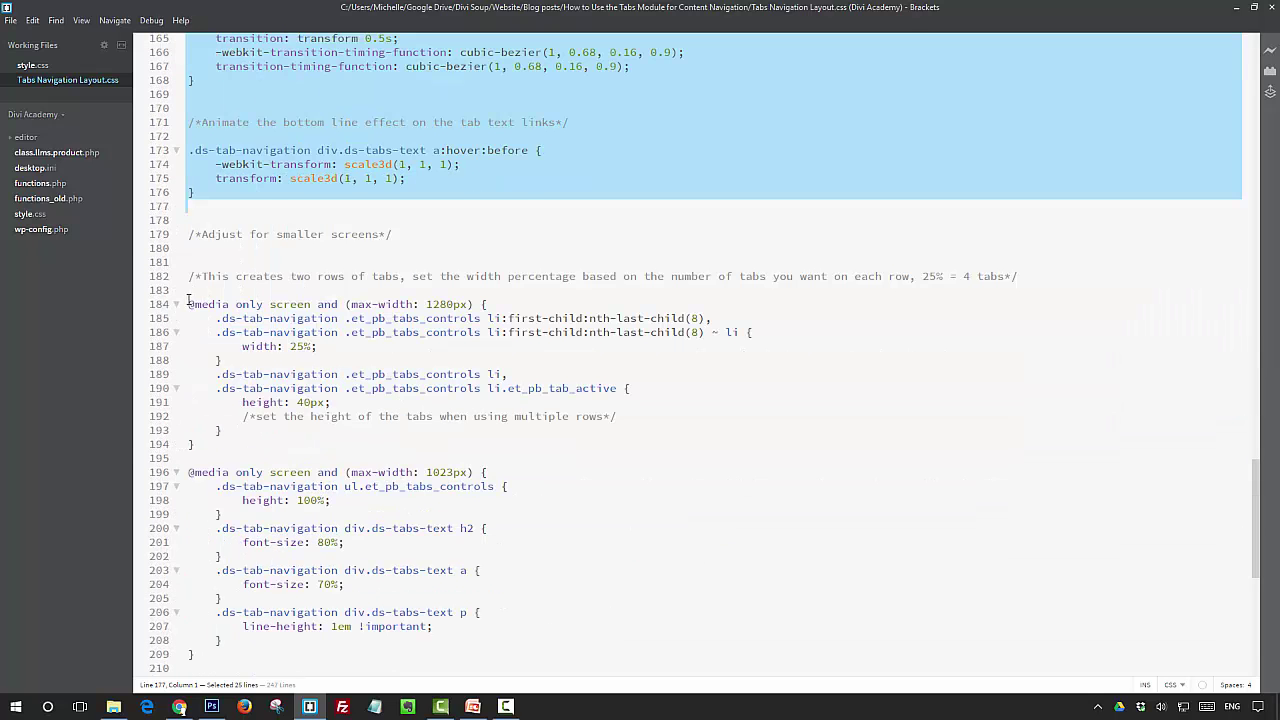
left_click_drag(188, 304, 449, 680)
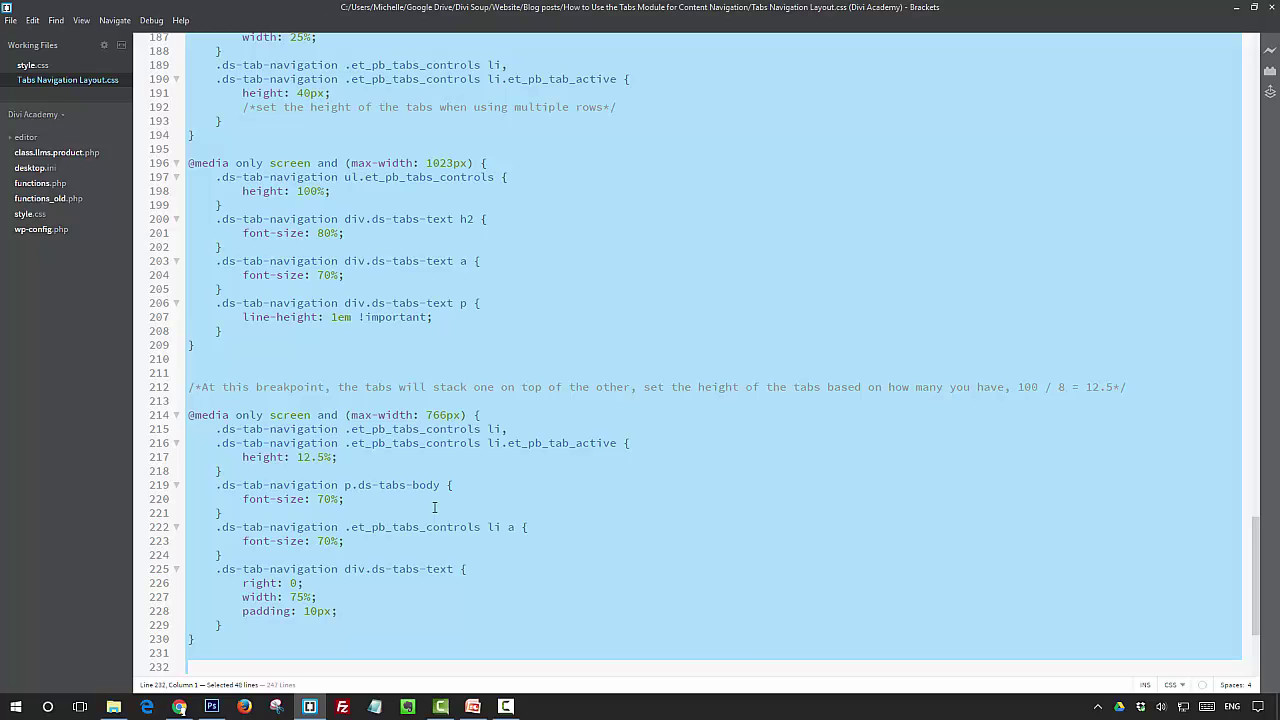
- Select the entire stylesheet with Select All from the context menu
left_click(506, 470)
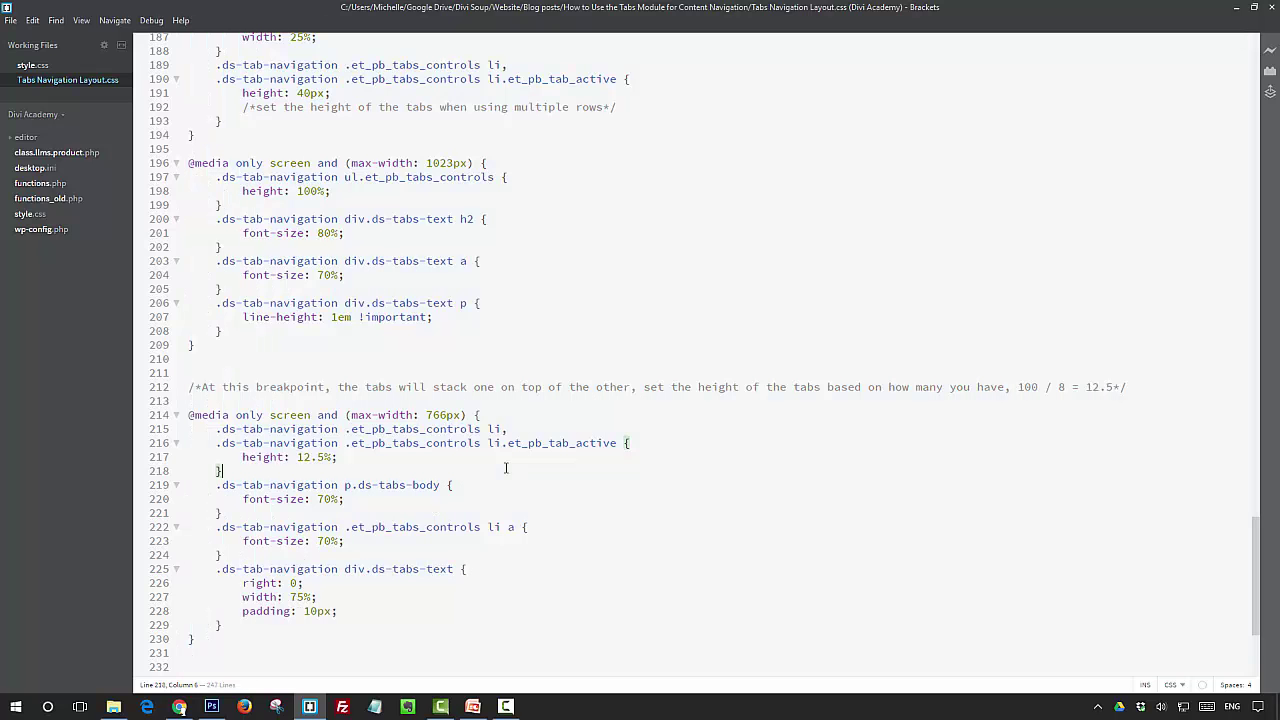
right_click(532, 314)
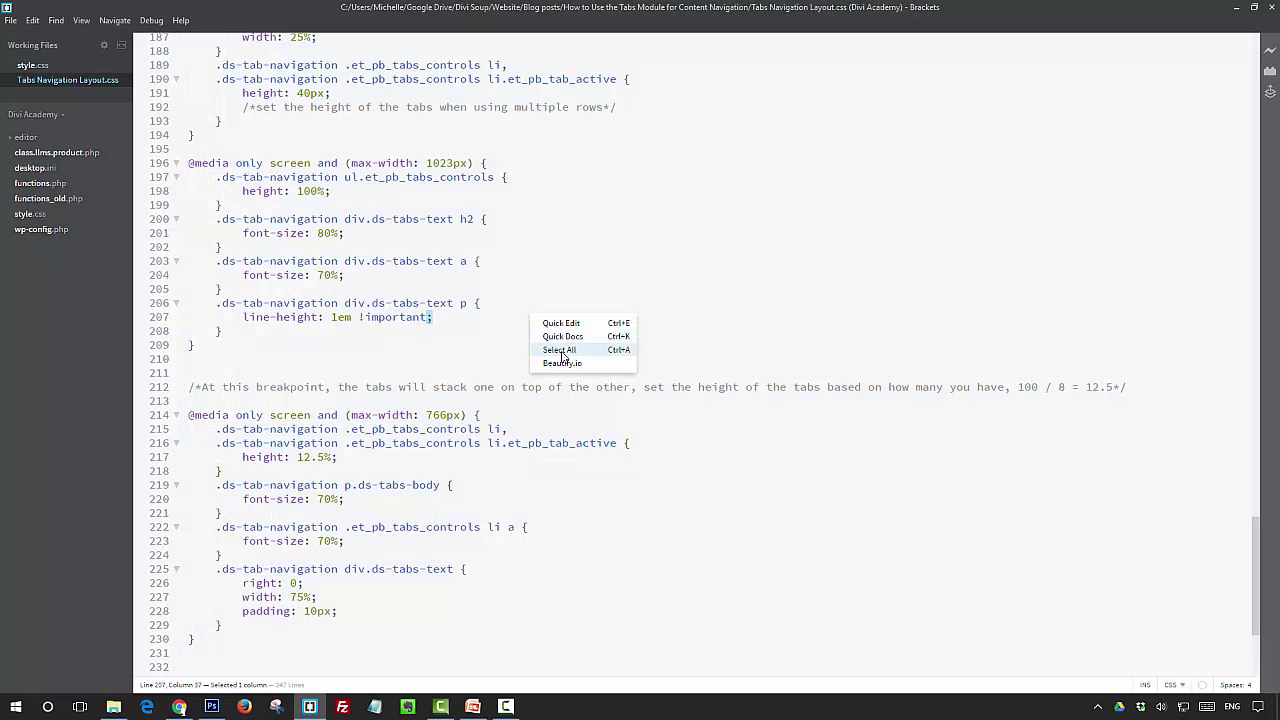
left_click(565, 345)
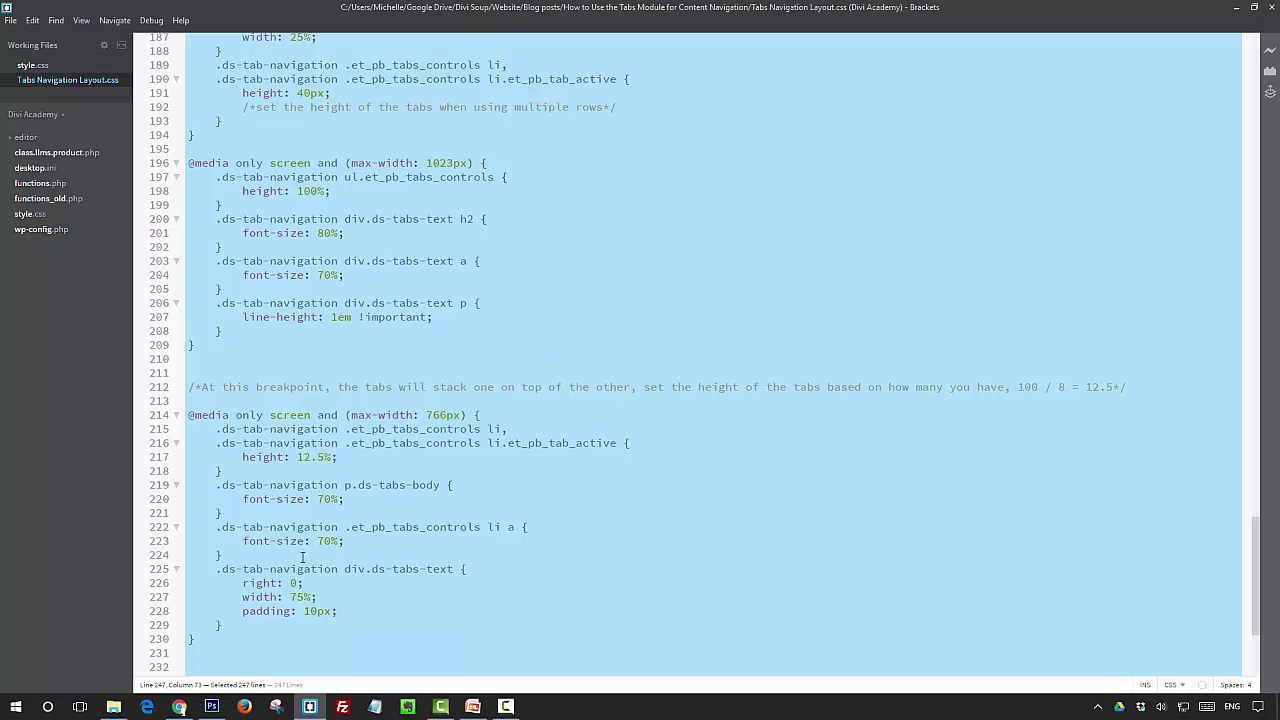
- Paste the prepared slider CSS into the builder settings' Custom CSS box, save, and preview
left_click(180, 707)
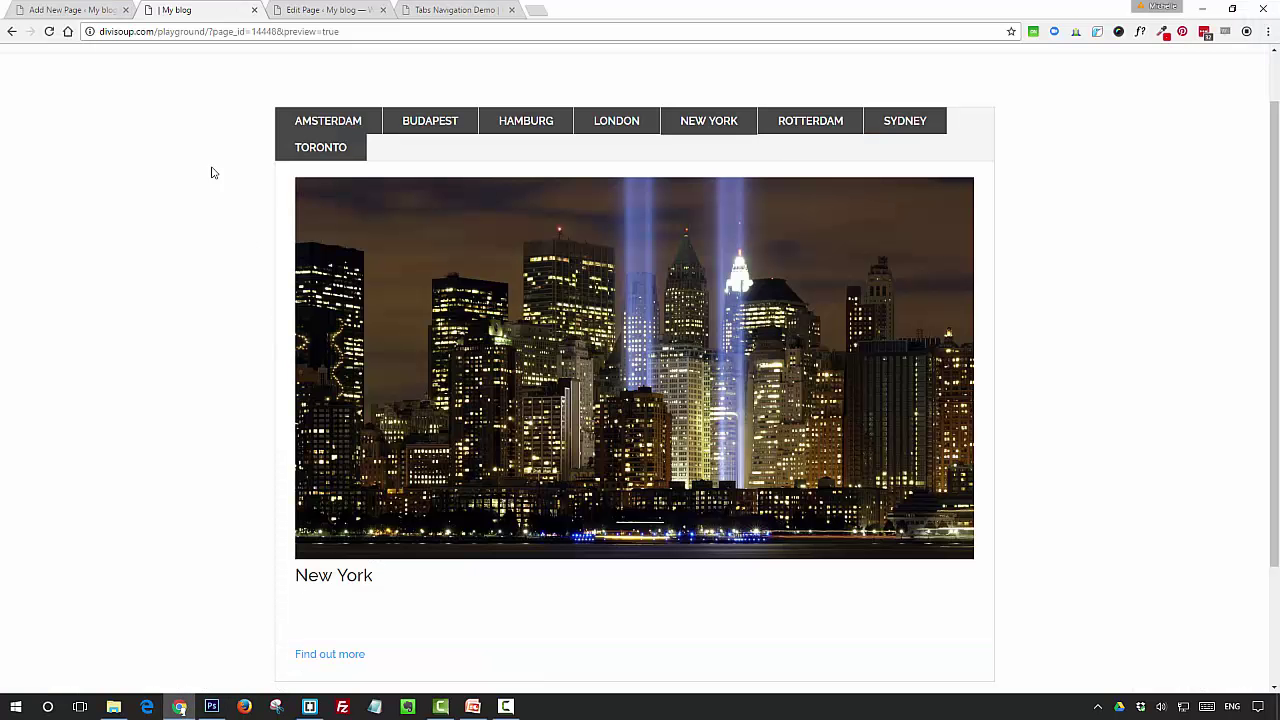
left_click(72, 9)
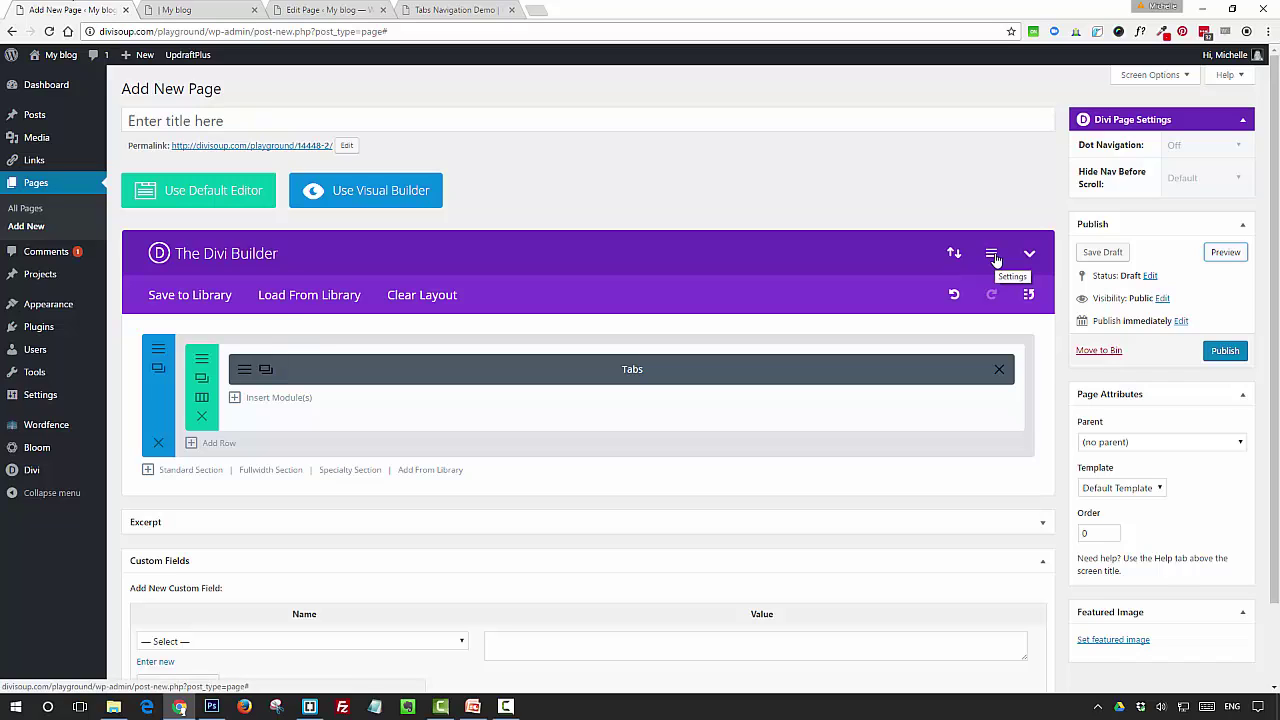
left_click(995, 260)
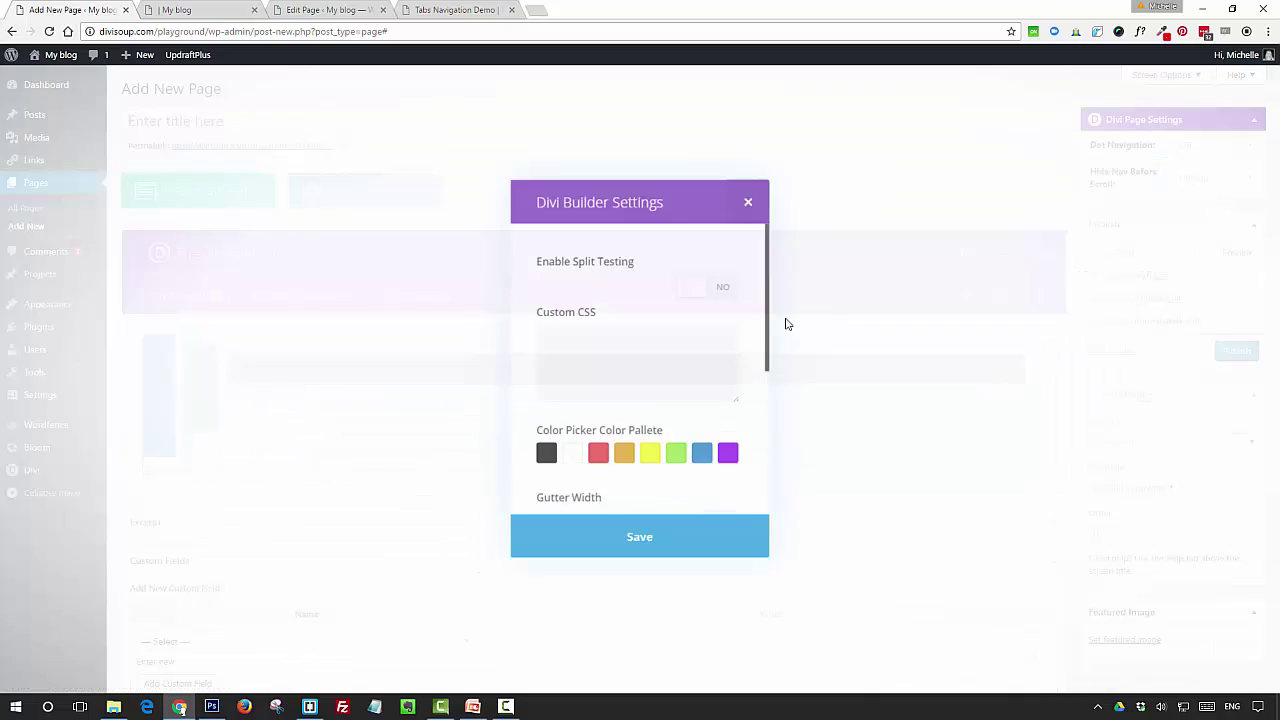
left_click(658, 361)
key("ctrl+v")
left_click(640, 543)
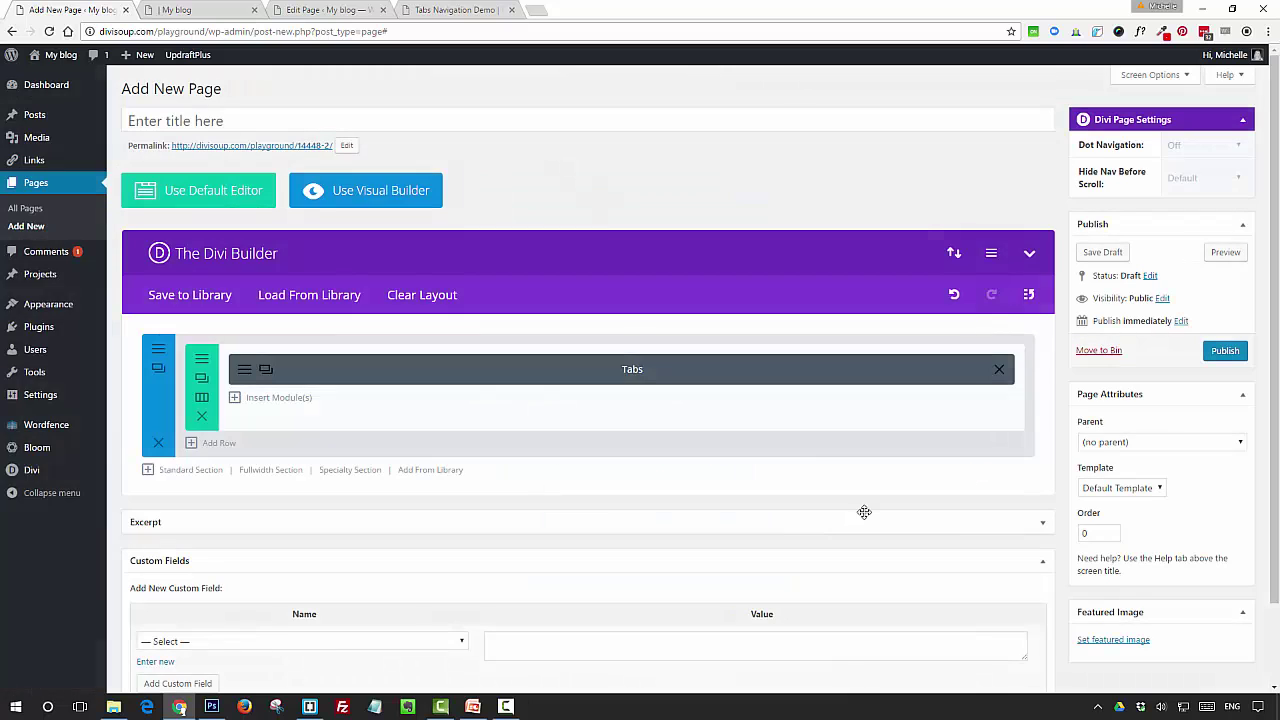
left_click(1222, 252)
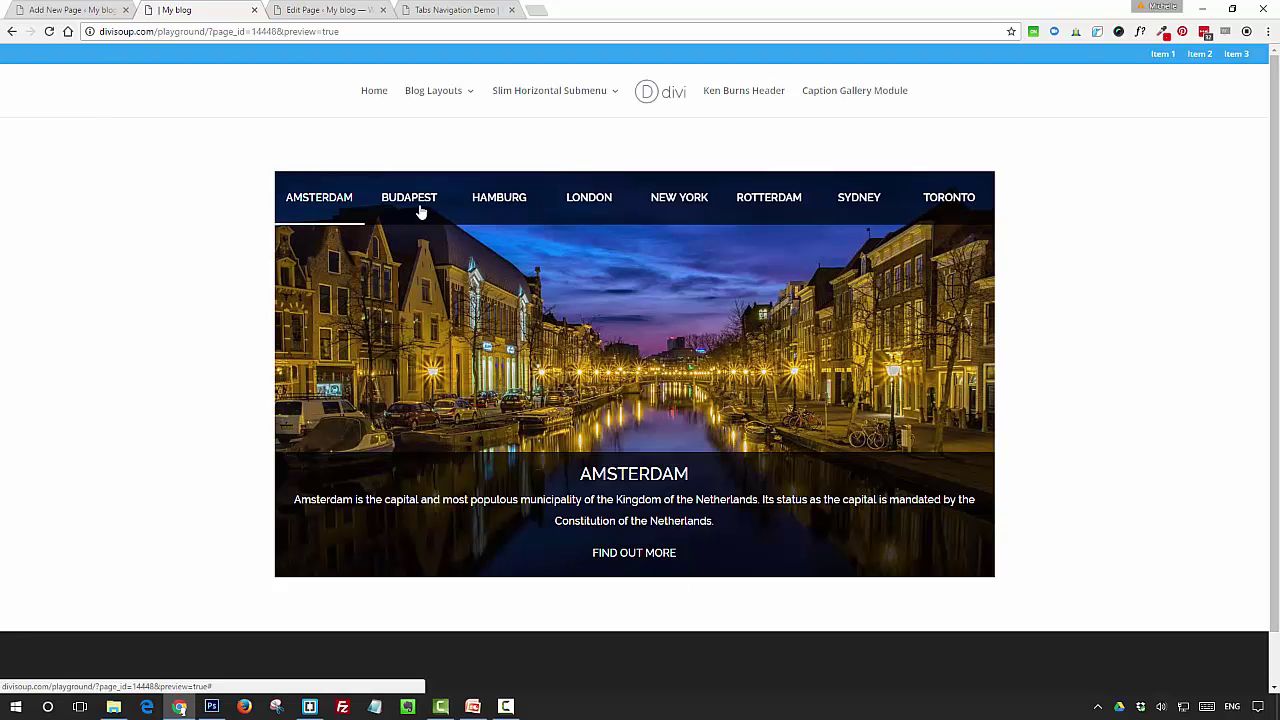
- Show the Budapest, Hamburg, London and New York slides in the preview, then open Inspect
left_click(421, 211)
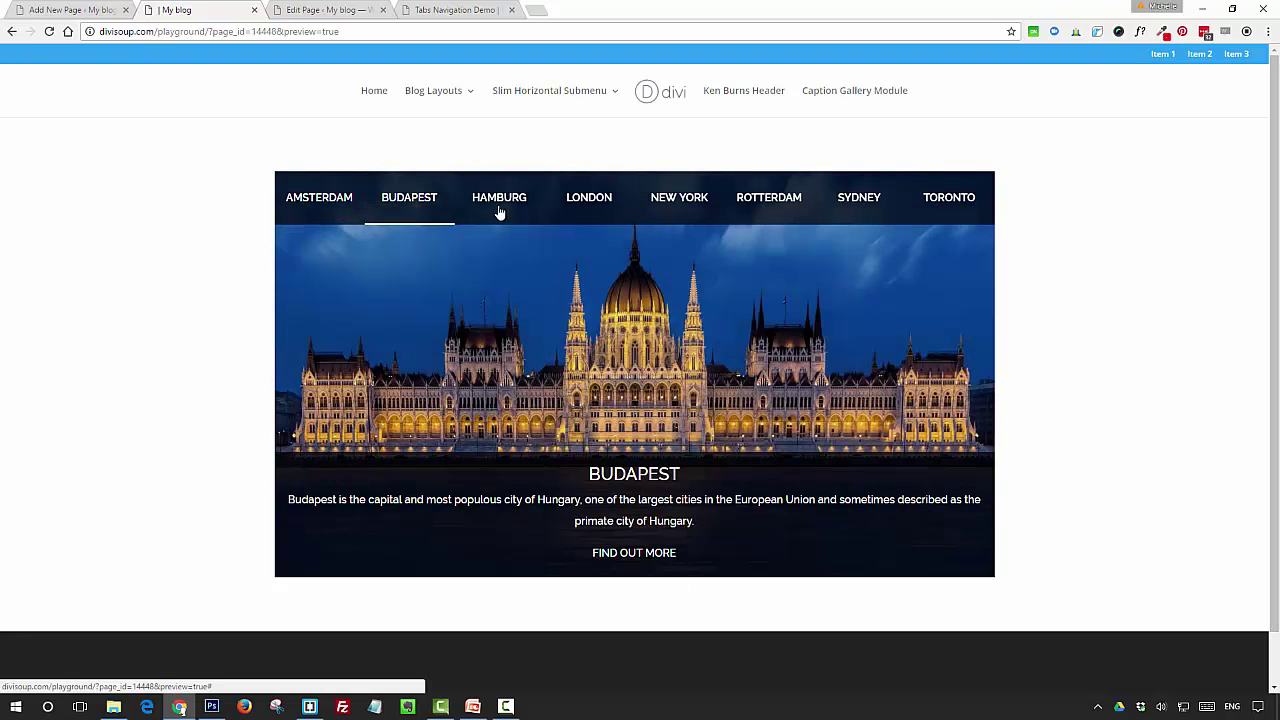
left_click(495, 211)
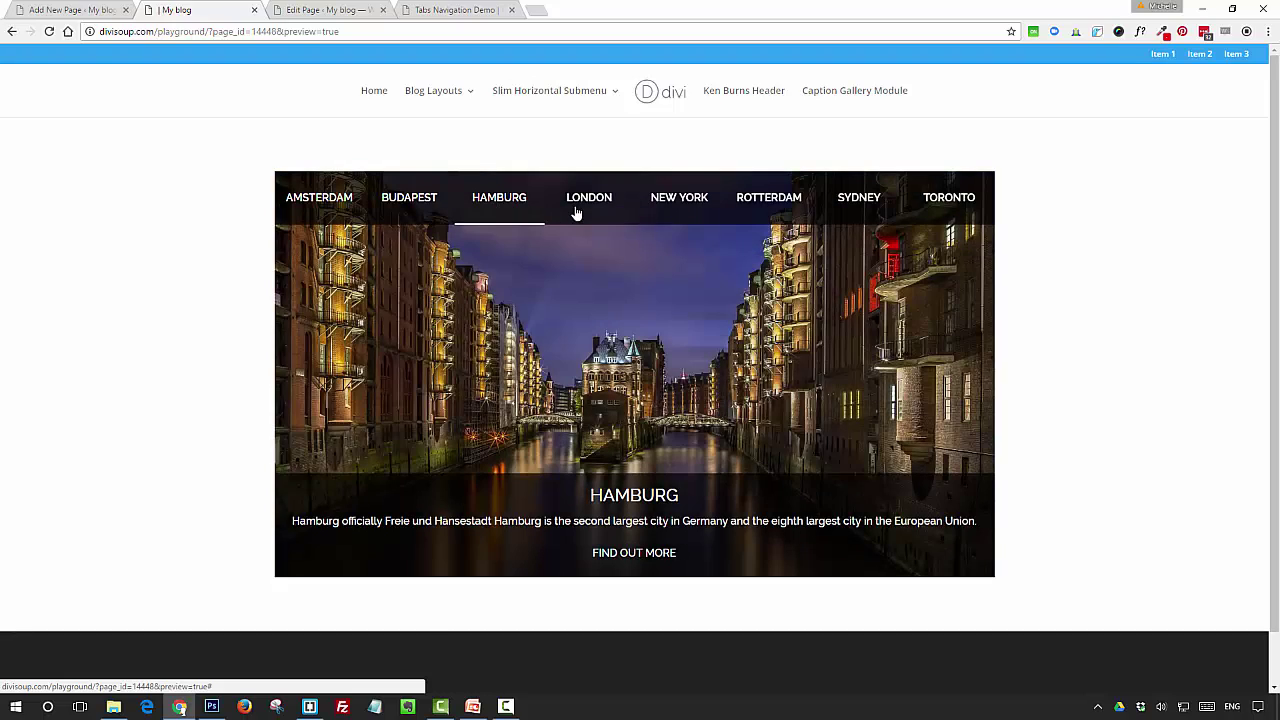
left_click(610, 216)
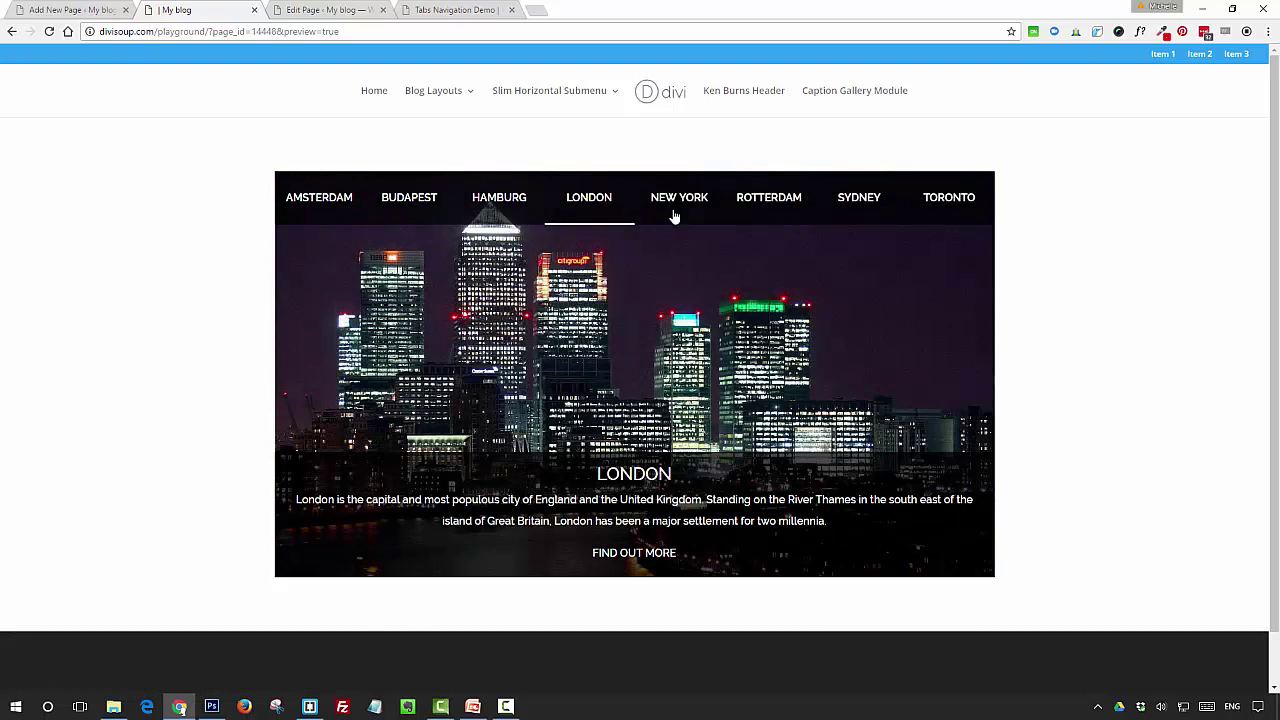
left_click(675, 216)
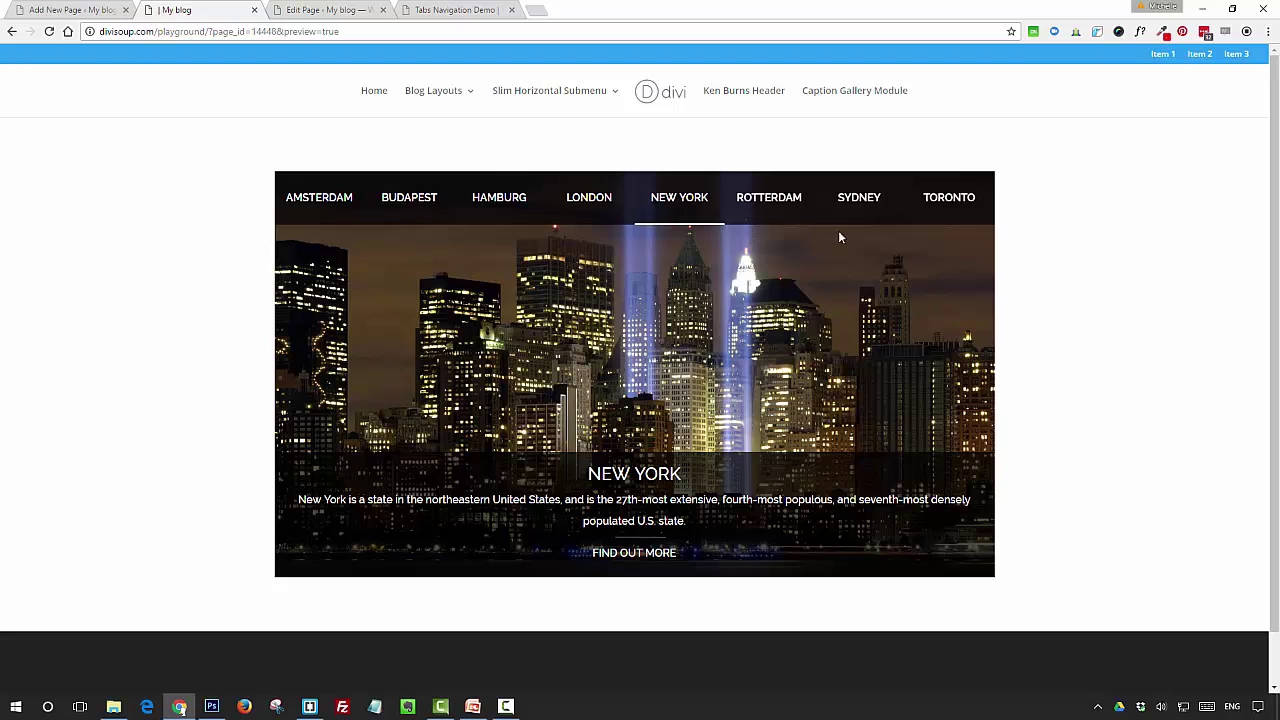
right_click(1006, 206)
left_click(1036, 402)
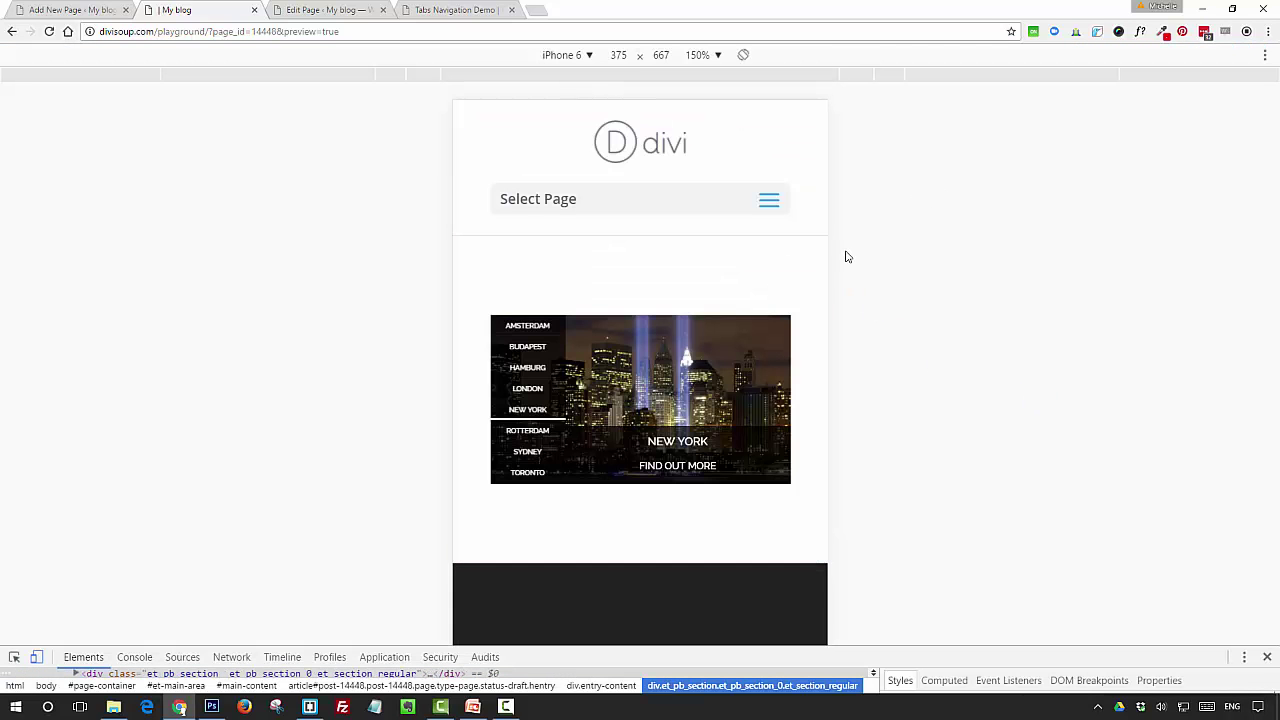
- Check the Hamburg, Budapest, Amsterdam and London slides in the iPhone 6 view
left_click(538, 358)
left_click(533, 348)
left_click(531, 325)
left_click(520, 392)
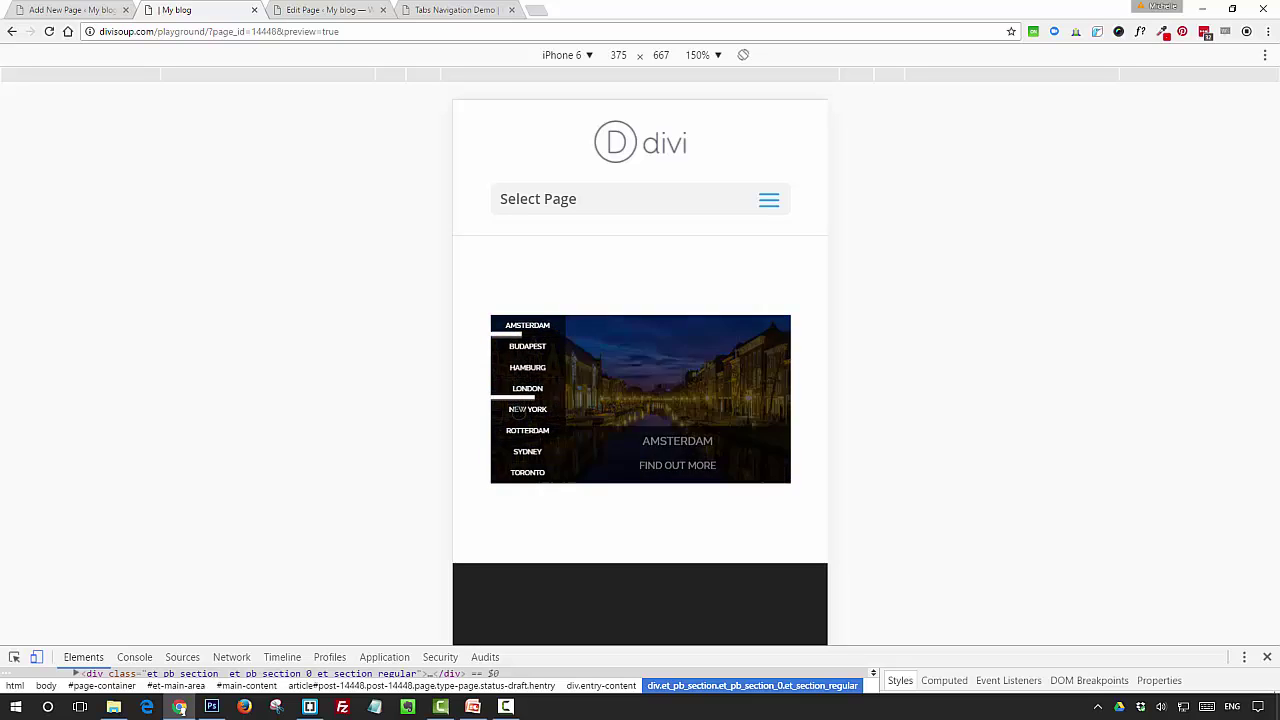
- Emulate an iPad, check the Budapest, Rotterdam, Toronto and London slides, then close DevTools
left_click(588, 55)
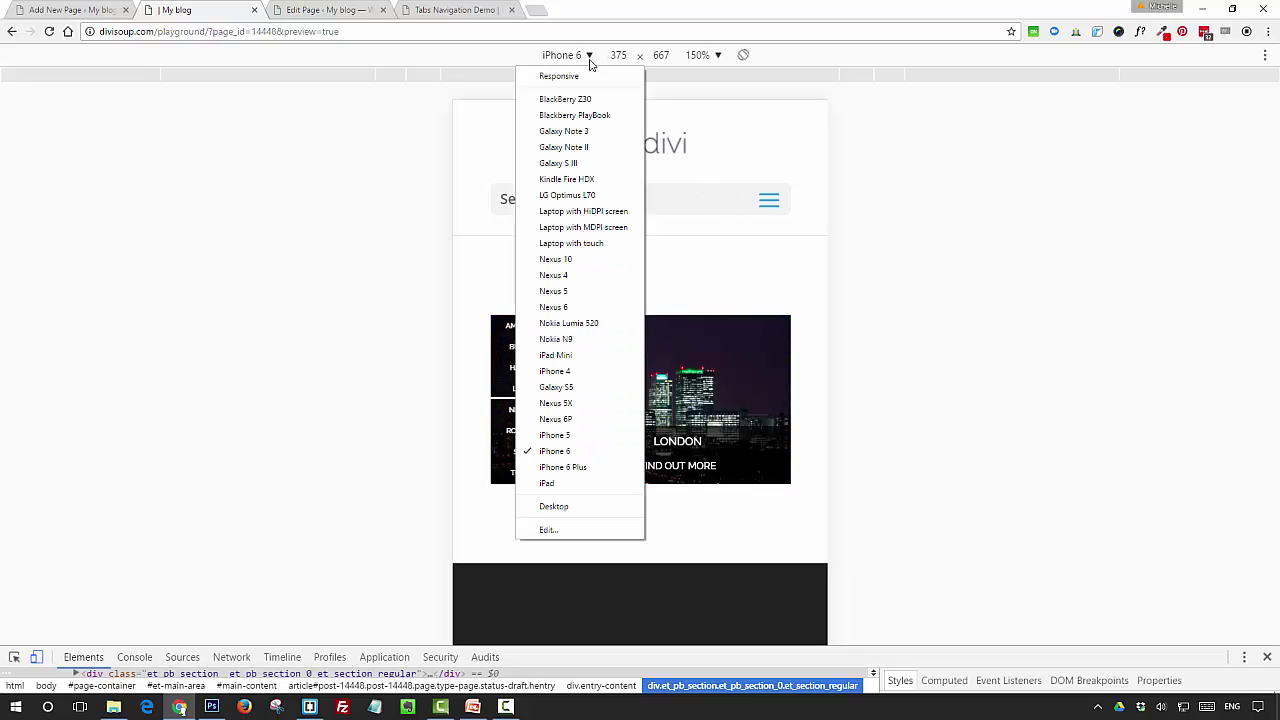
left_click(550, 483)
left_click(581, 224)
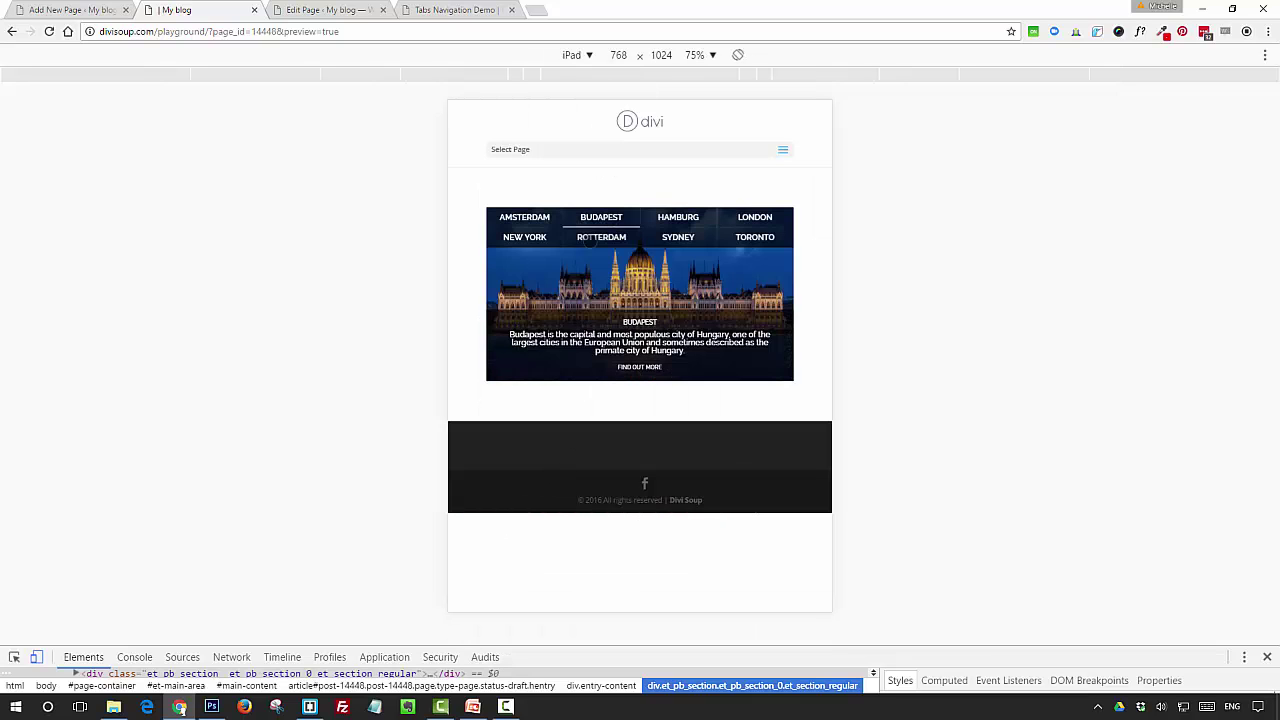
left_click(586, 237)
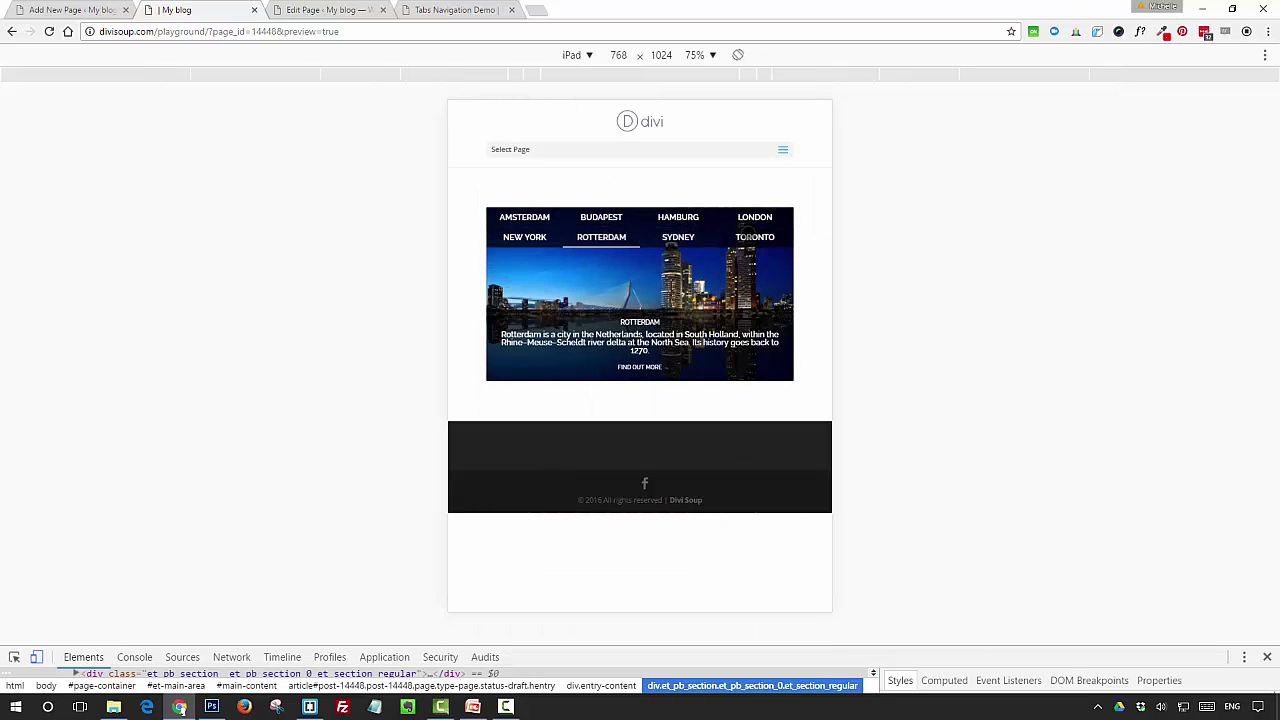
left_click(755, 237)
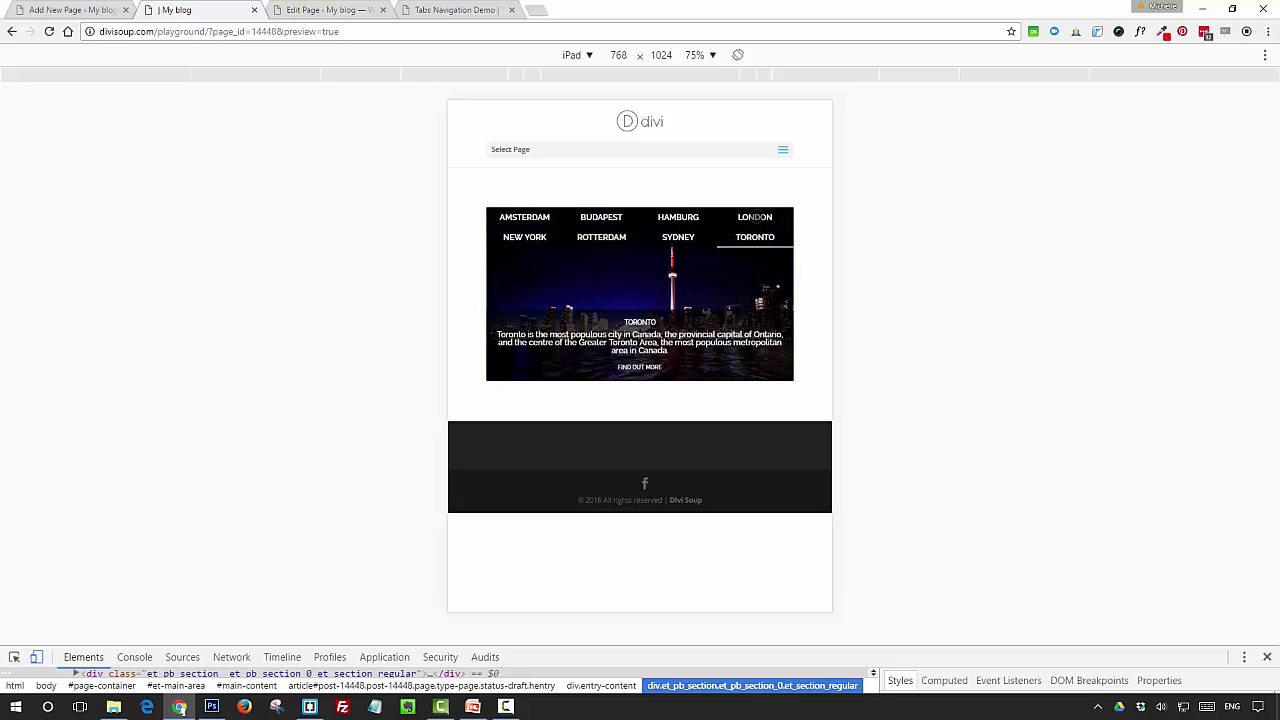
left_click(720, 218)
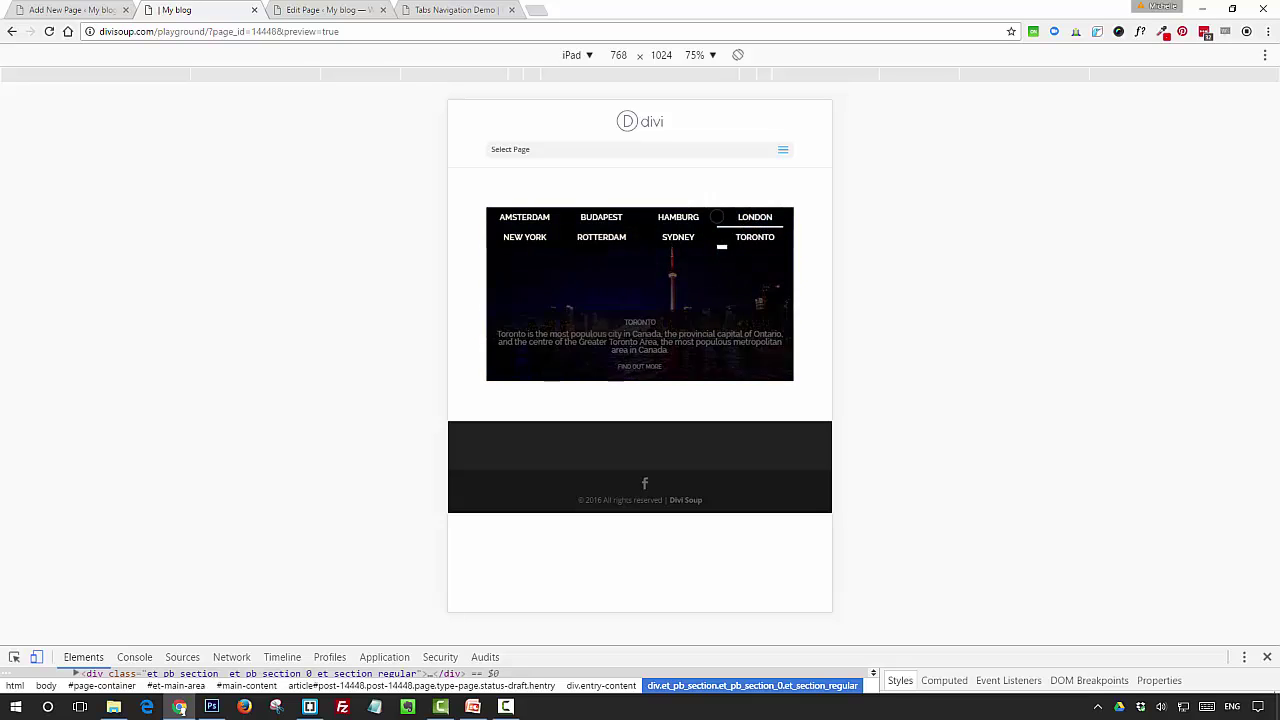
left_click(1266, 658)
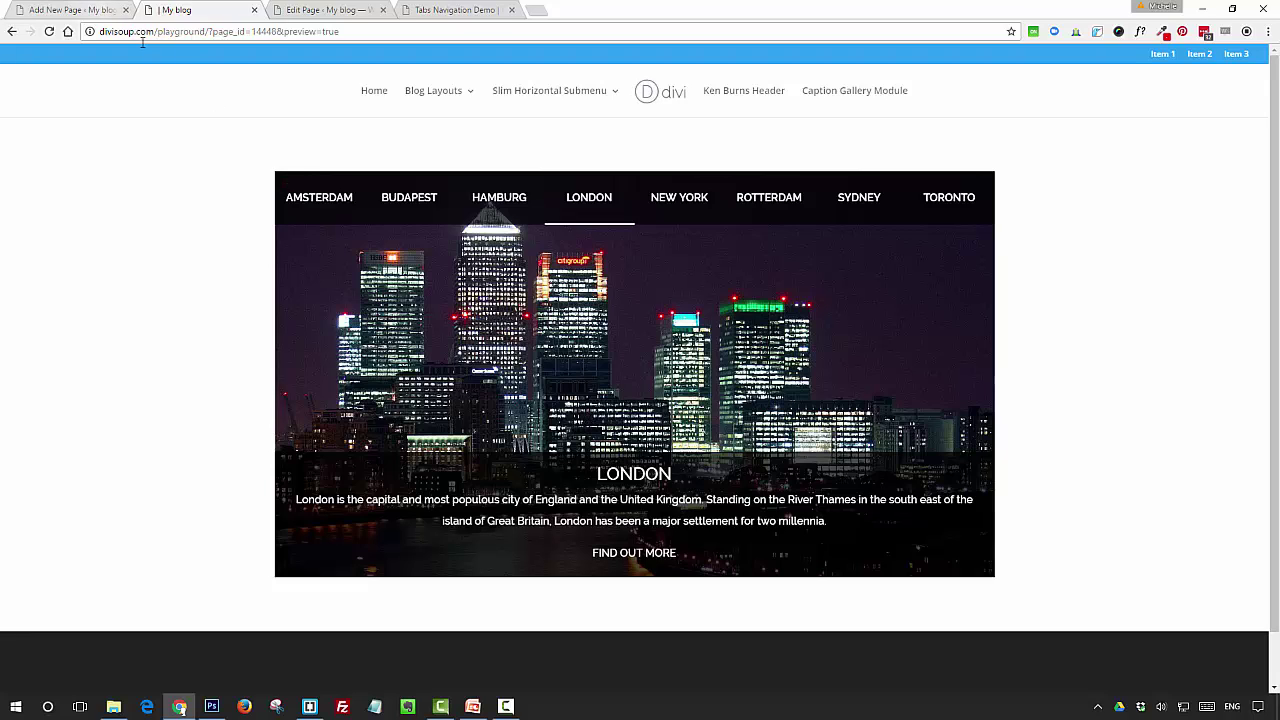
- Turn on Make This Row Fullwidth and Custom Gutter Width for the Tabs row, save, and preview
left_click(70, 10)
left_click(203, 364)
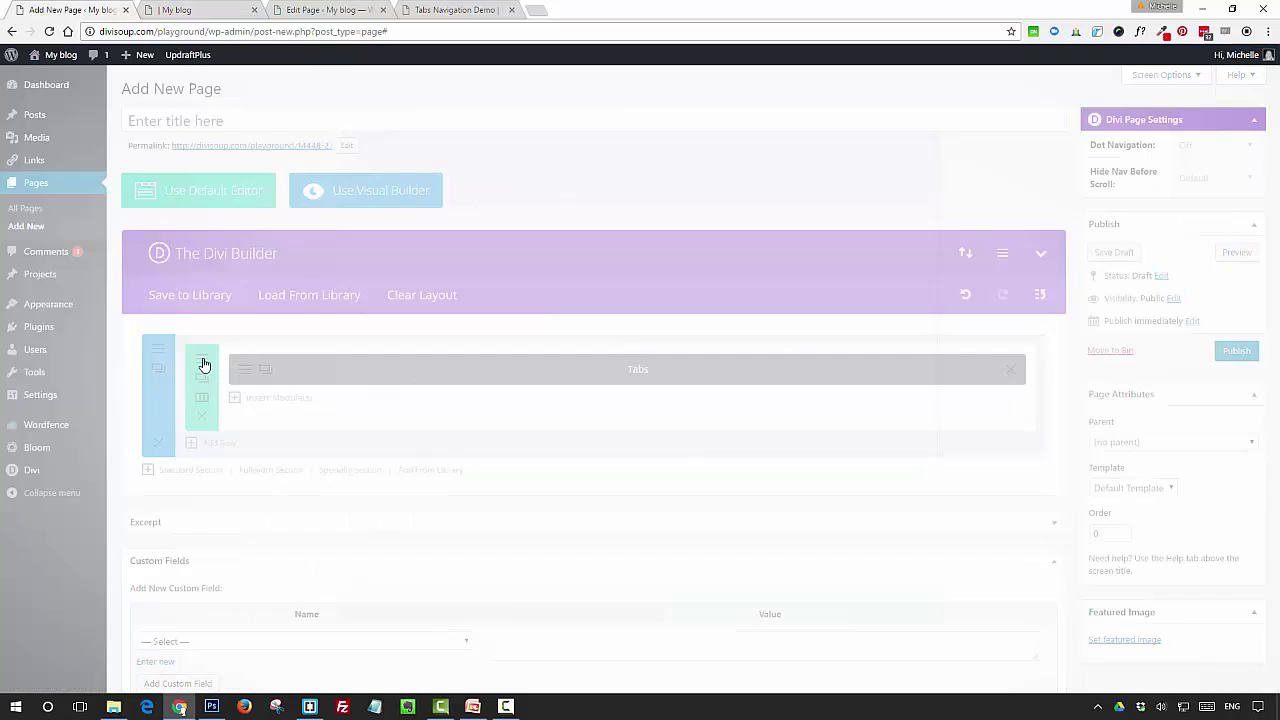
left_click(544, 229)
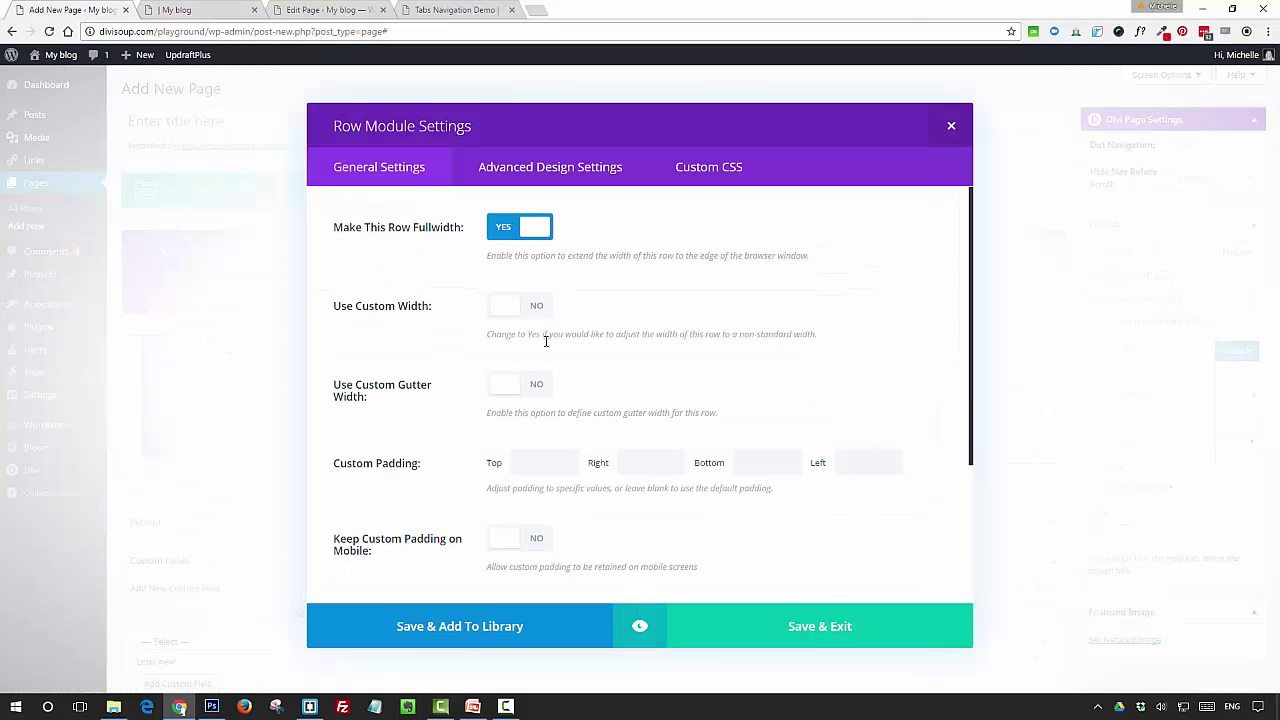
left_click(539, 387)
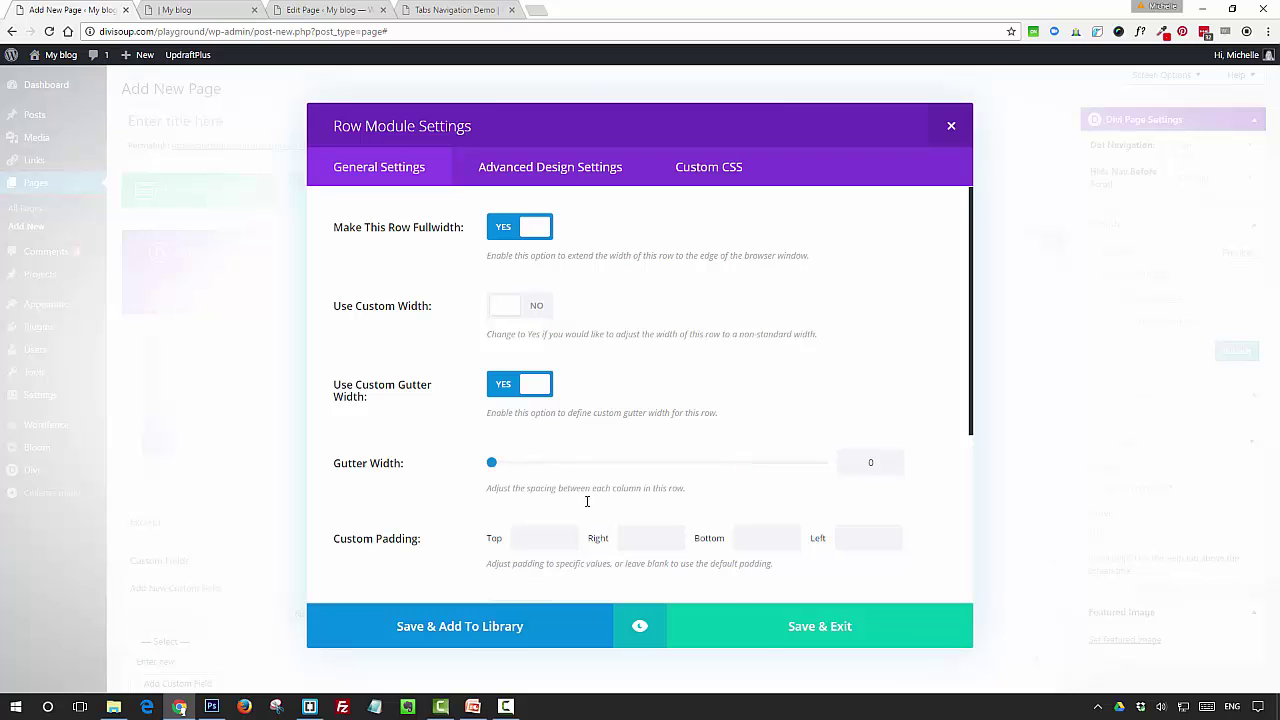
left_click(805, 618)
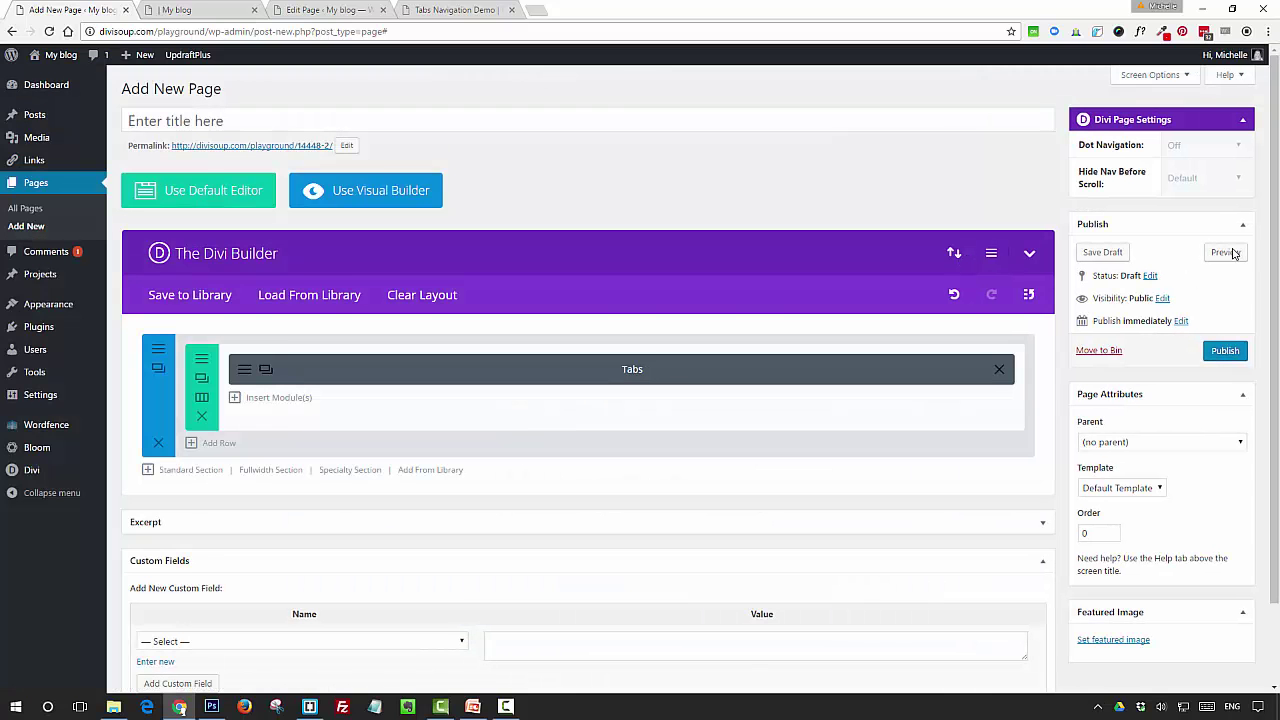
left_click(1228, 252)
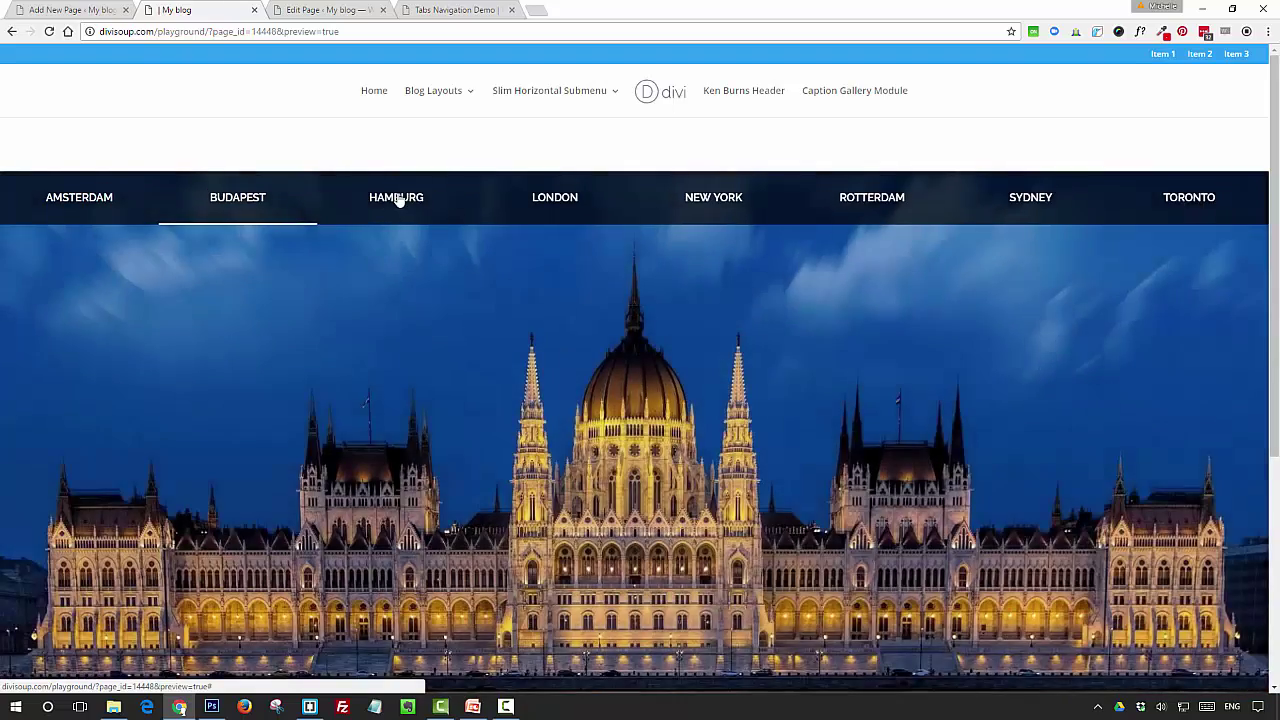
- Show the Hamburg slide in the preview and scroll to look it over
left_click(398, 200)
scroll(1272, 235, "down", 1)
scroll(1272, 235, "down", 1)
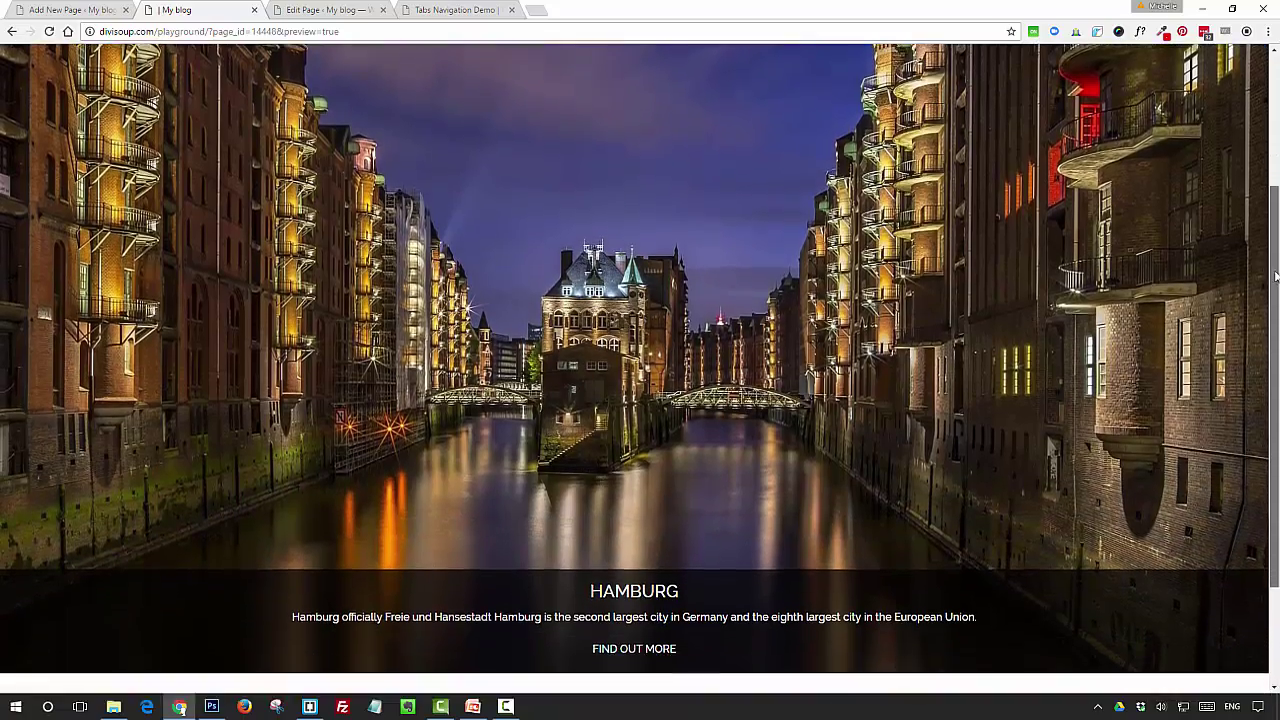
scroll(1276, 277, "up", 1)
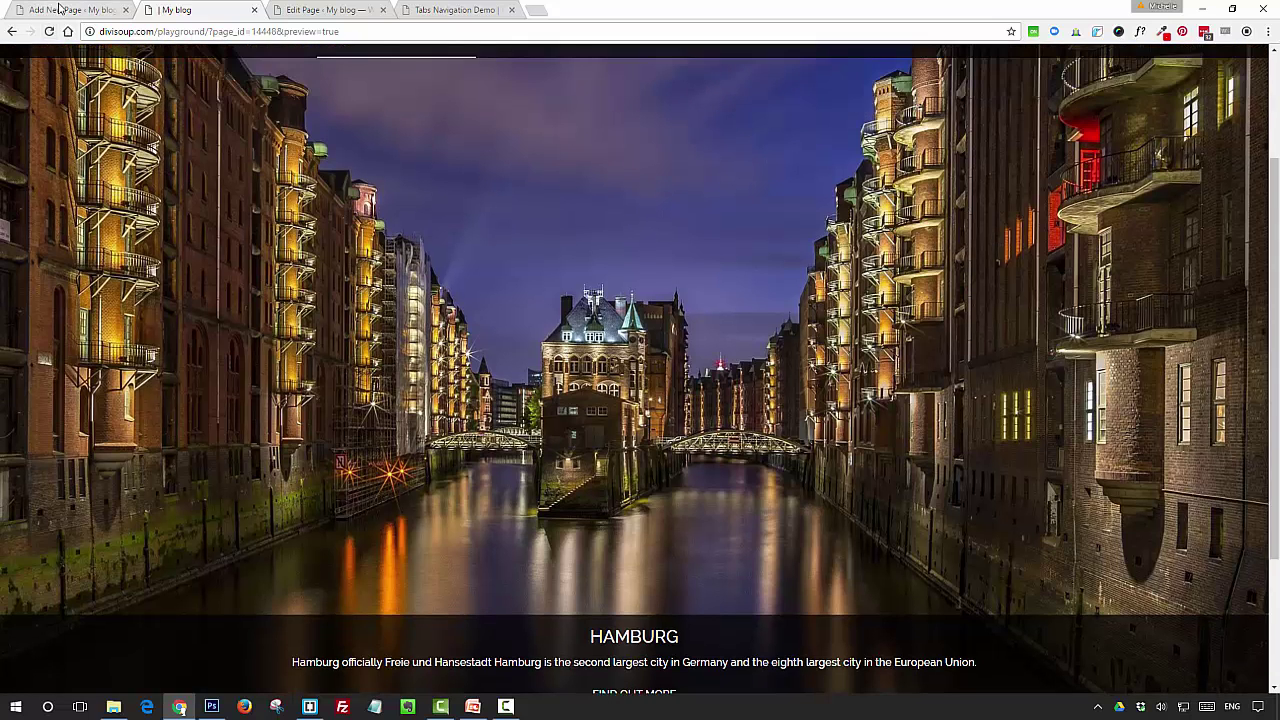
- Set the Tabs row's Use Custom Gutter Width to NO, save, and preview again
left_click(65, 10)
left_click(203, 372)
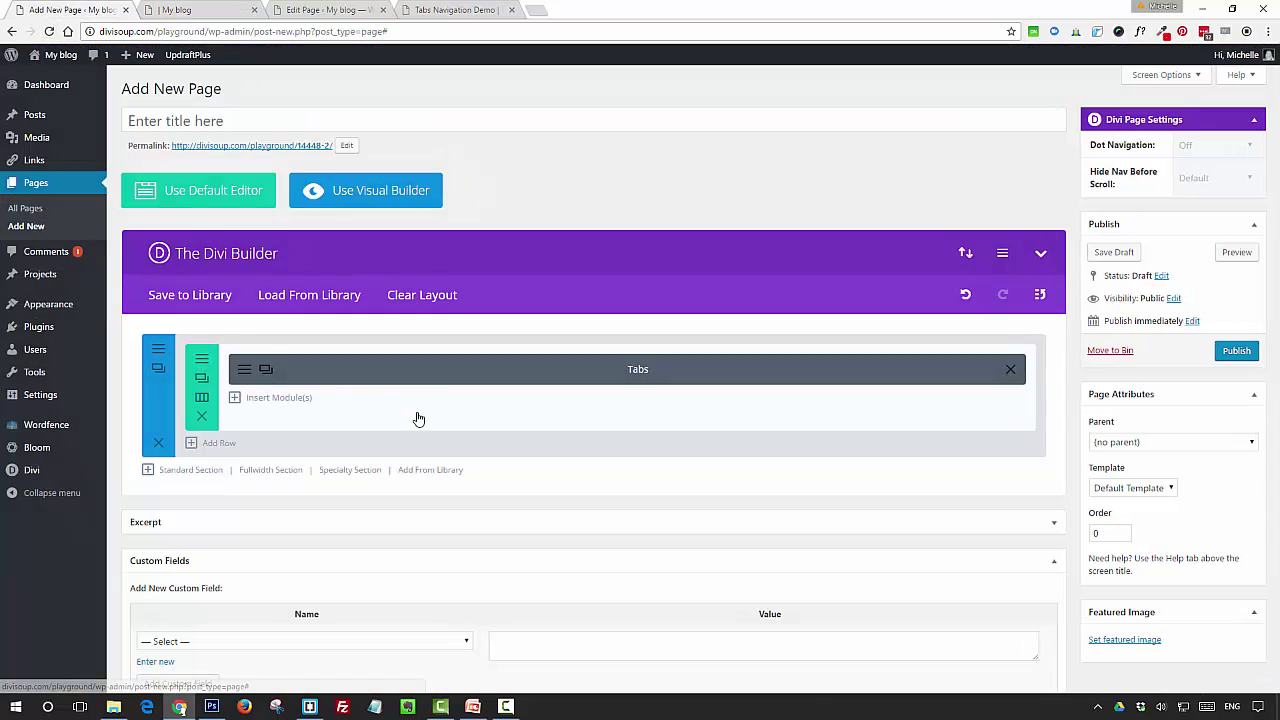
left_click(509, 399)
left_click(777, 624)
left_click(1230, 256)
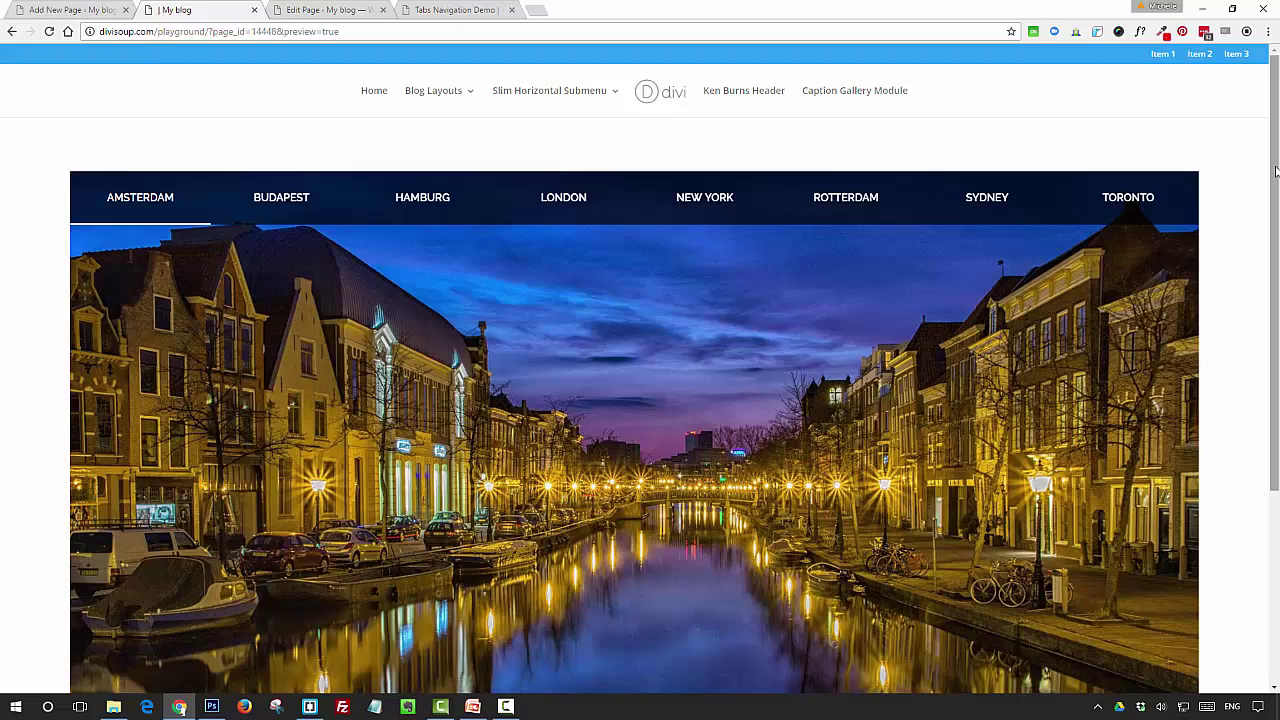
- Scroll the preview to the Amsterdam slide's heading, description and FIND OUT MORE link
left_click_drag(1275, 172, 1275, 256)
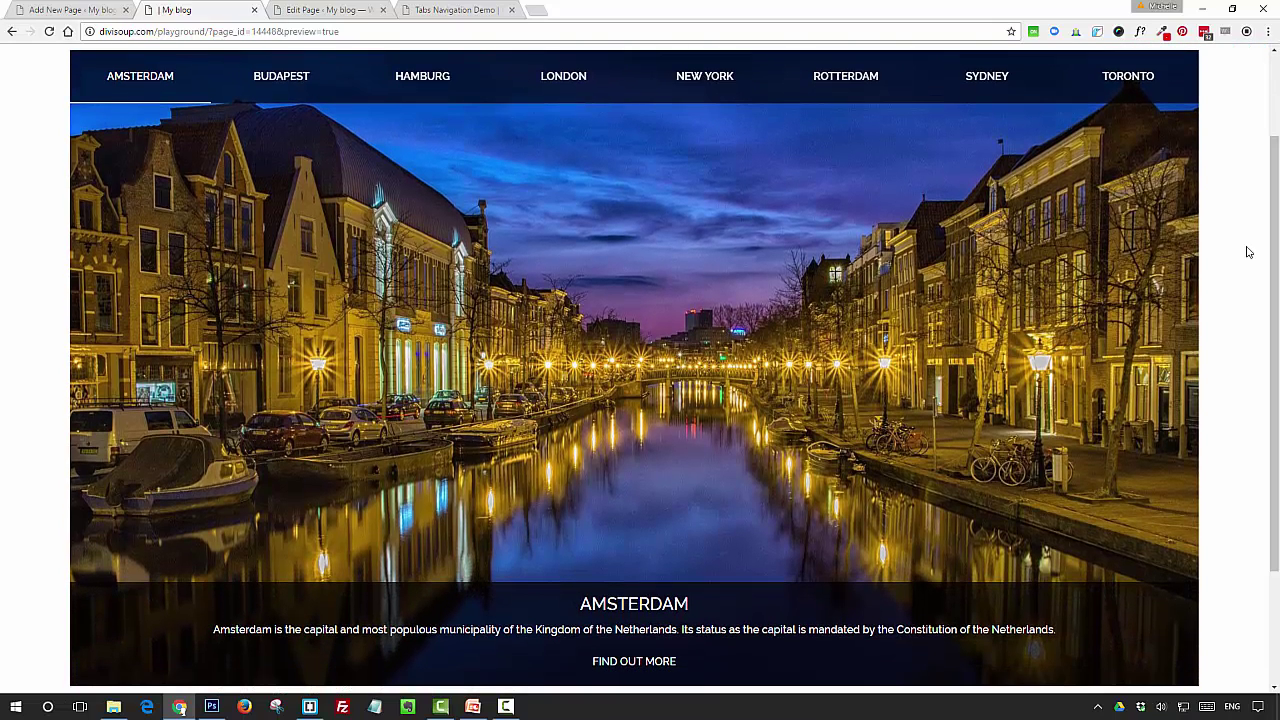